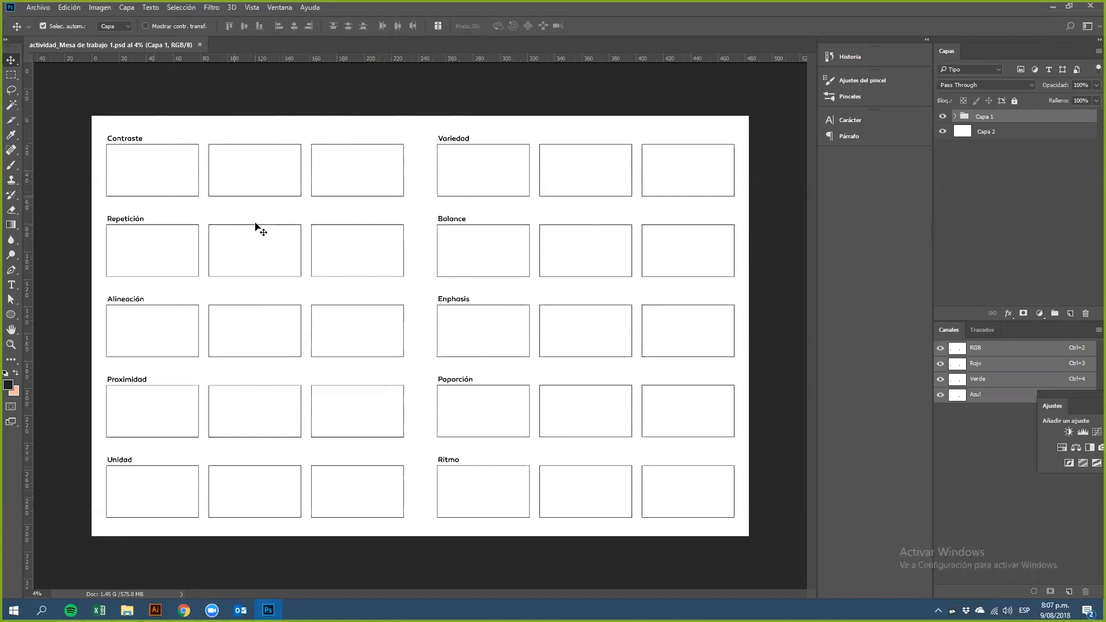
Step: Switch to the Brush tool and add a new empty layer for sketching over the Contraste frames
left_click_drag(231, 187, 231, 214)
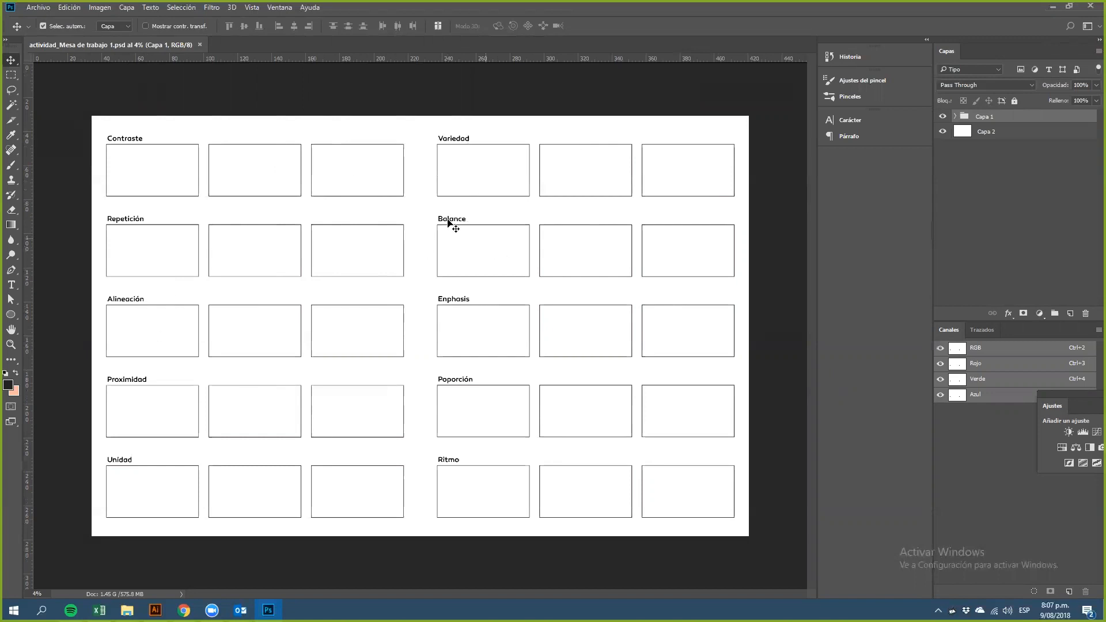
left_click(215, 235, "ctrl")
left_click(215, 235, "ctrl")
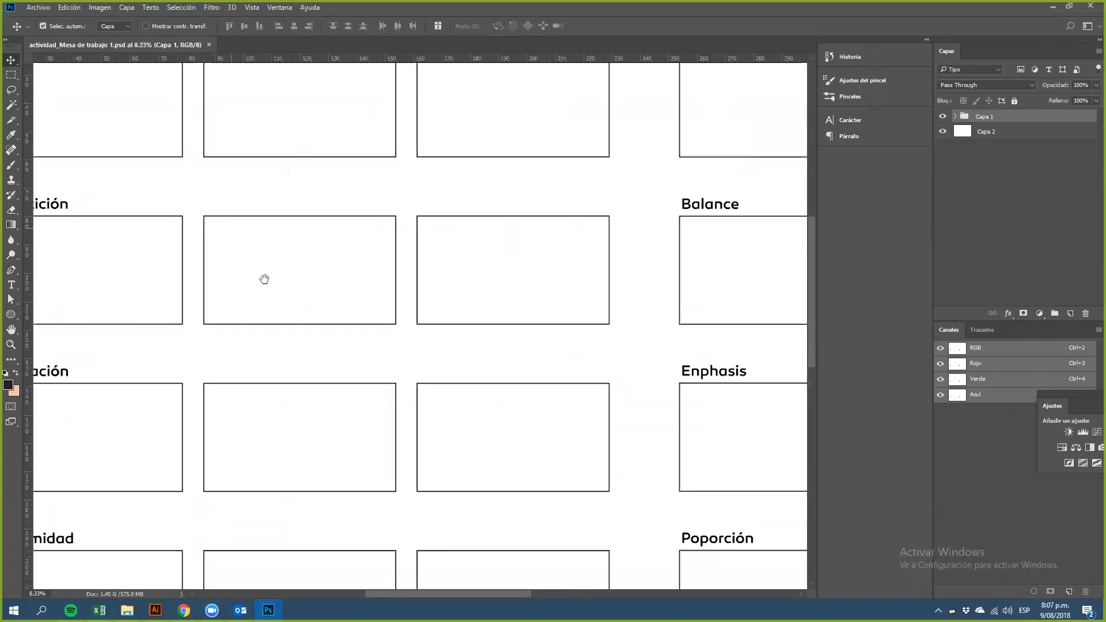
left_click_drag(237, 240, 344, 386)
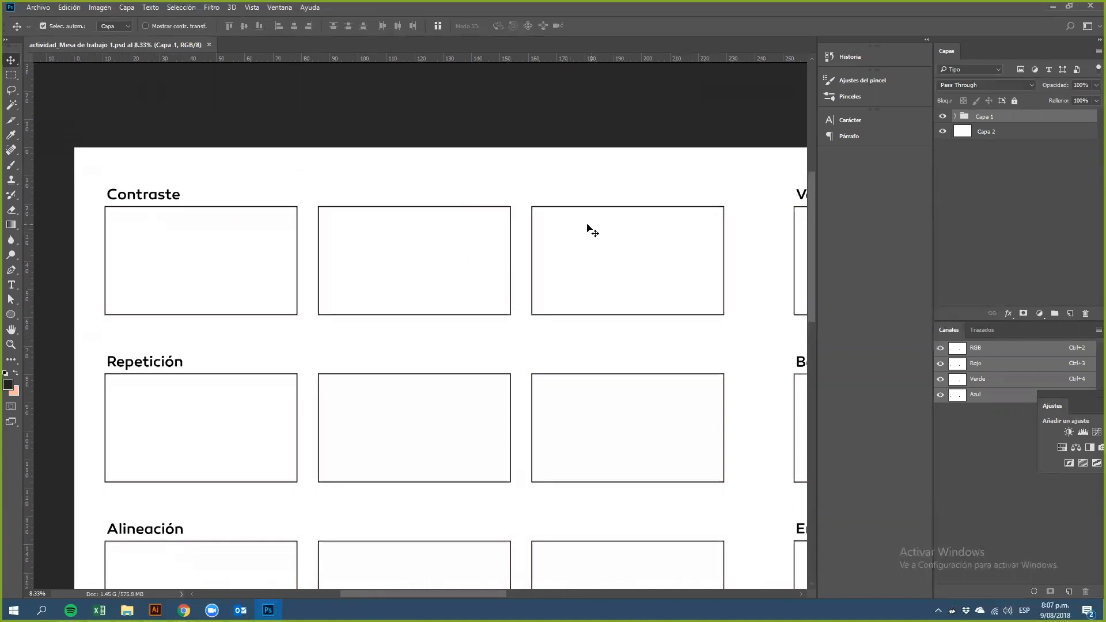
key("b")
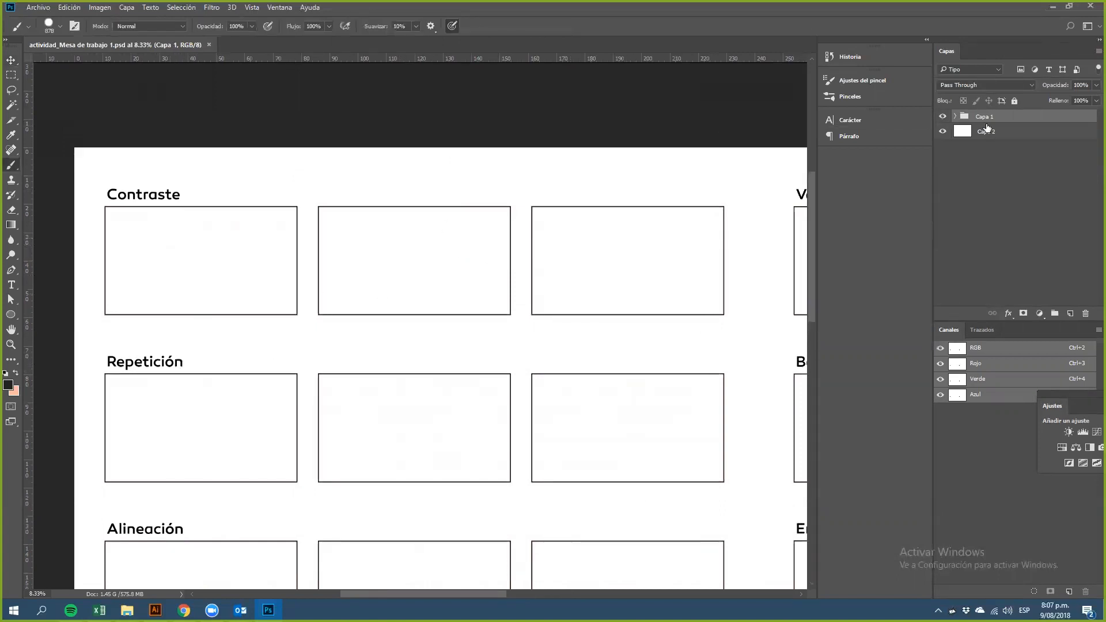
left_click(1070, 313)
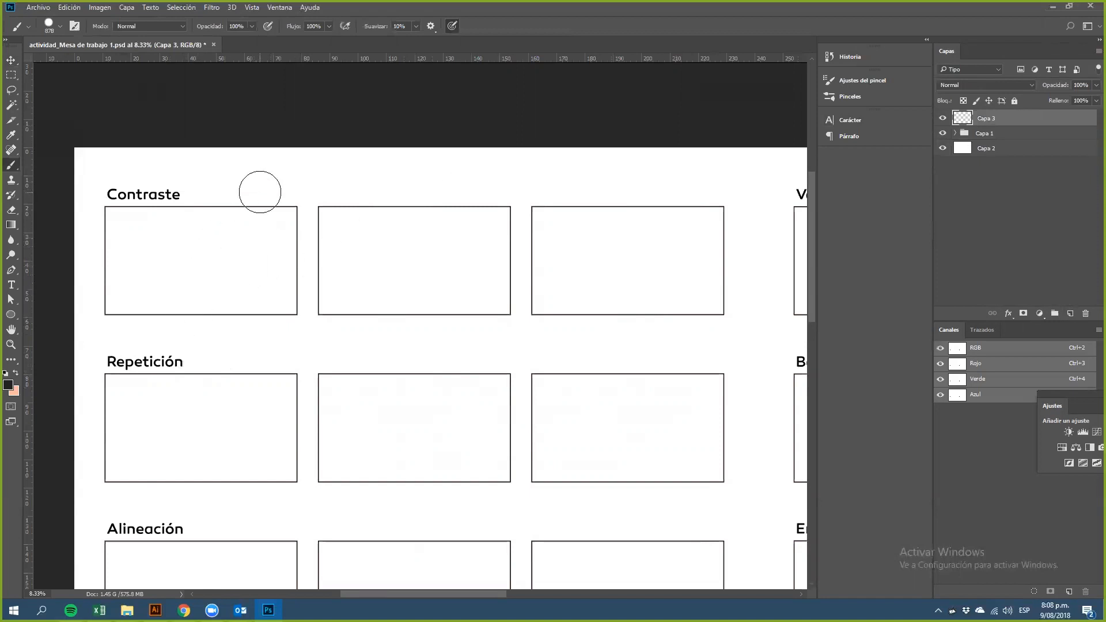
Step: Set the brush size to 15 px
right_click(259, 192)
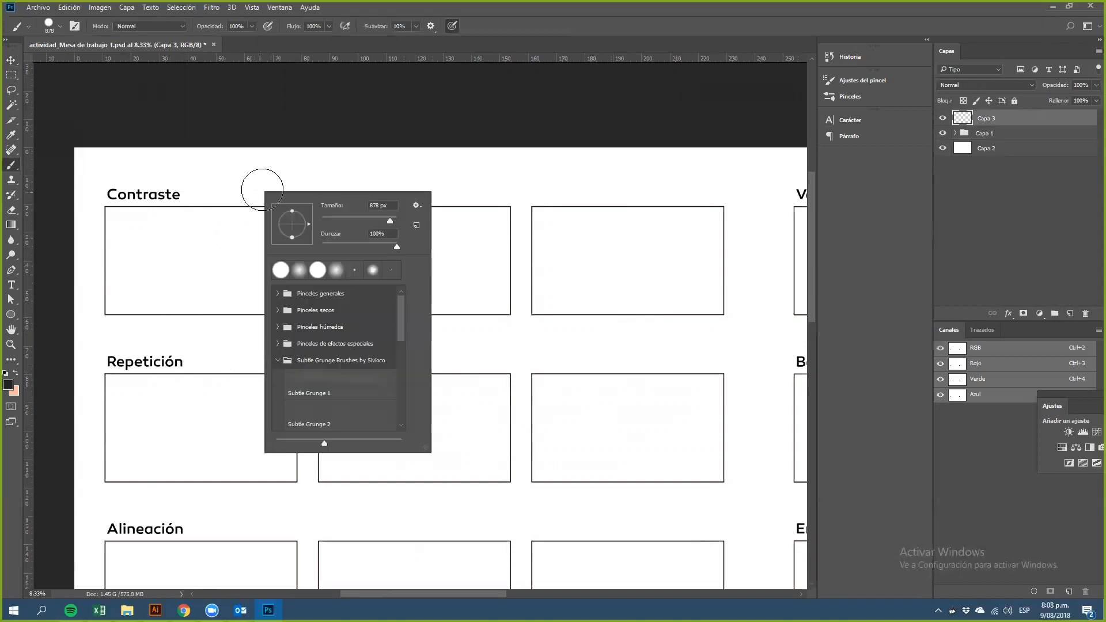
left_click(332, 217)
left_click(224, 90)
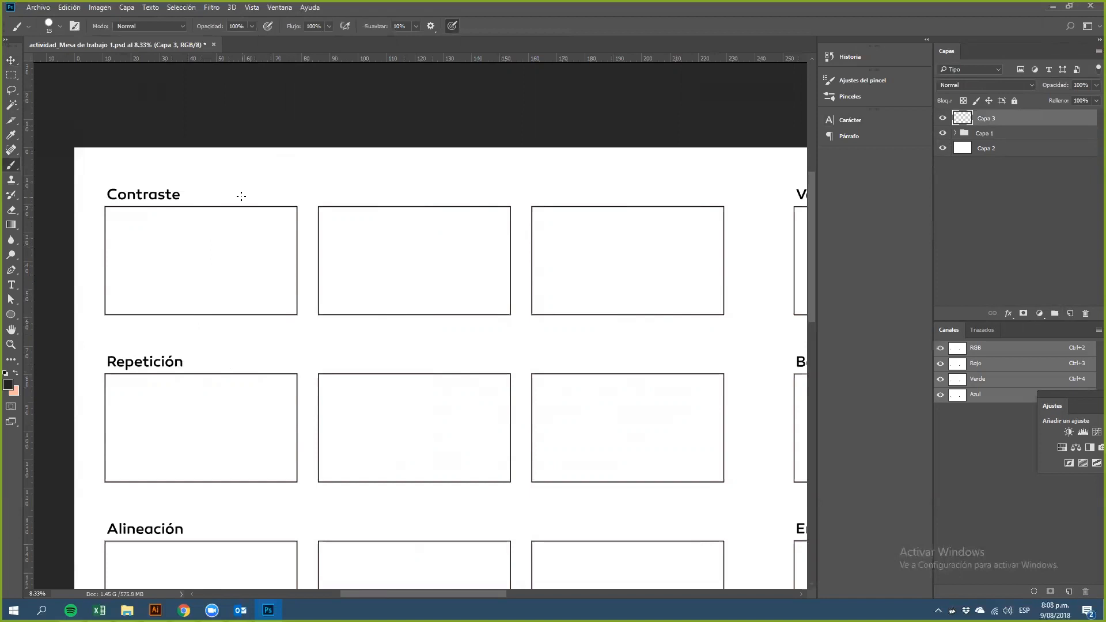
Step: Sketch a rough circle in the first Contraste frame
left_click_drag(233, 260, 363, 275)
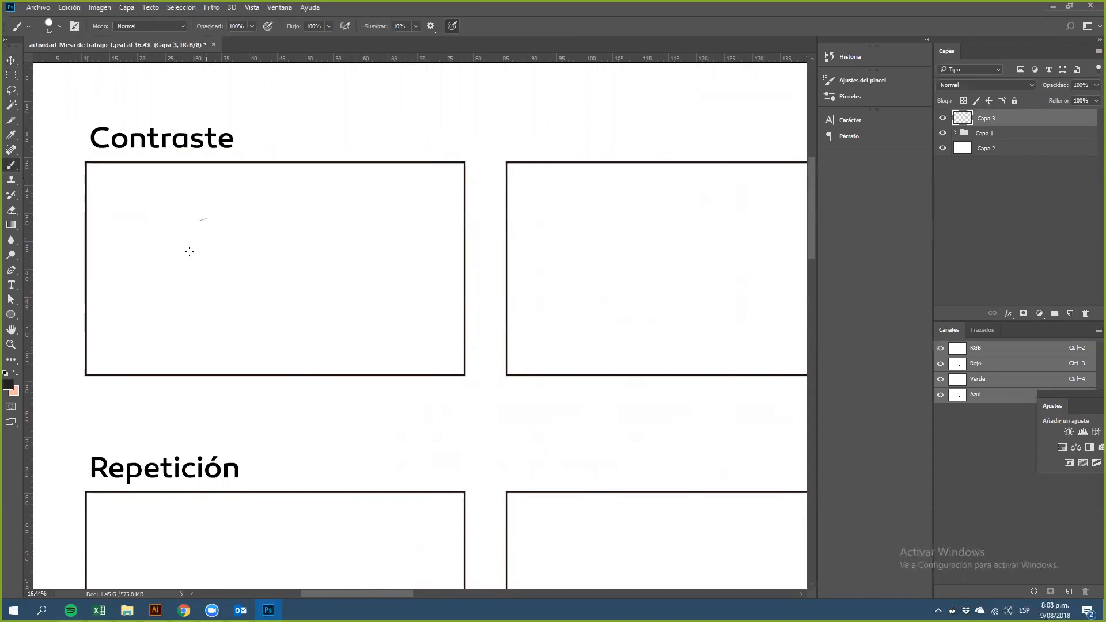
mouse_move(206, 218)
left_mouse_down()
mouse_move(188, 248)
mouse_move(192, 281)
left_mouse_up()
mouse_move(188, 239)
left_mouse_down()
mouse_move(217, 292)
mouse_move(186, 279)
mouse_move(215, 298)
left_mouse_up()
left_click_drag(187, 259, 215, 298)
left_click_drag(189, 239, 224, 213)
mouse_move(202, 224)
left_mouse_down()
mouse_move(249, 237)
mouse_move(241, 216)
left_mouse_up()
mouse_move(200, 222)
left_mouse_down()
mouse_move(247, 218)
mouse_move(226, 212)
mouse_move(251, 263)
mouse_move(264, 257)
mouse_move(253, 249)
mouse_move(254, 291)
mouse_move(261, 254)
mouse_move(236, 302)
left_mouse_up()
mouse_move(188, 266)
left_mouse_down()
mouse_move(227, 299)
mouse_move(252, 293)
mouse_move(223, 301)
mouse_move(264, 278)
left_mouse_up()
left_click_drag(256, 233, 260, 258)
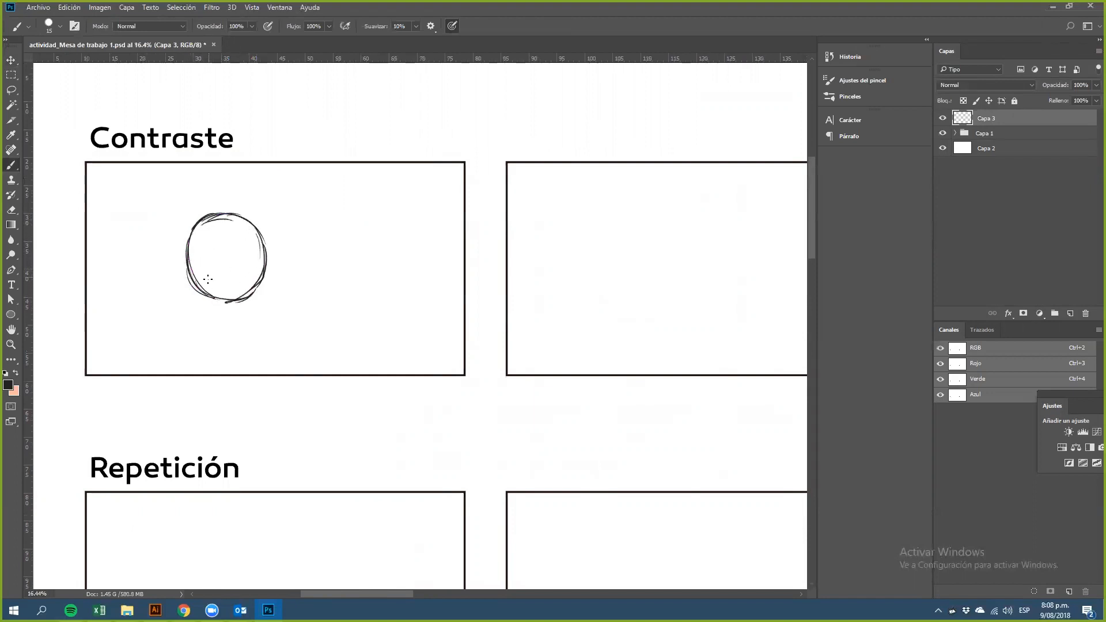
Step: Fill the circle with cross-hatching and add a small solid dot beside it
mouse_move(223, 217)
left_mouse_down()
mouse_move(192, 265)
mouse_move(199, 290)
mouse_move(213, 287)
left_mouse_up()
left_click_drag(251, 227, 223, 299)
mouse_move(187, 248)
left_mouse_down()
mouse_move(231, 300)
mouse_move(247, 295)
left_mouse_up()
mouse_move(198, 221)
left_mouse_down()
mouse_move(250, 283)
mouse_move(261, 262)
left_mouse_up()
left_click_drag(239, 221, 262, 249)
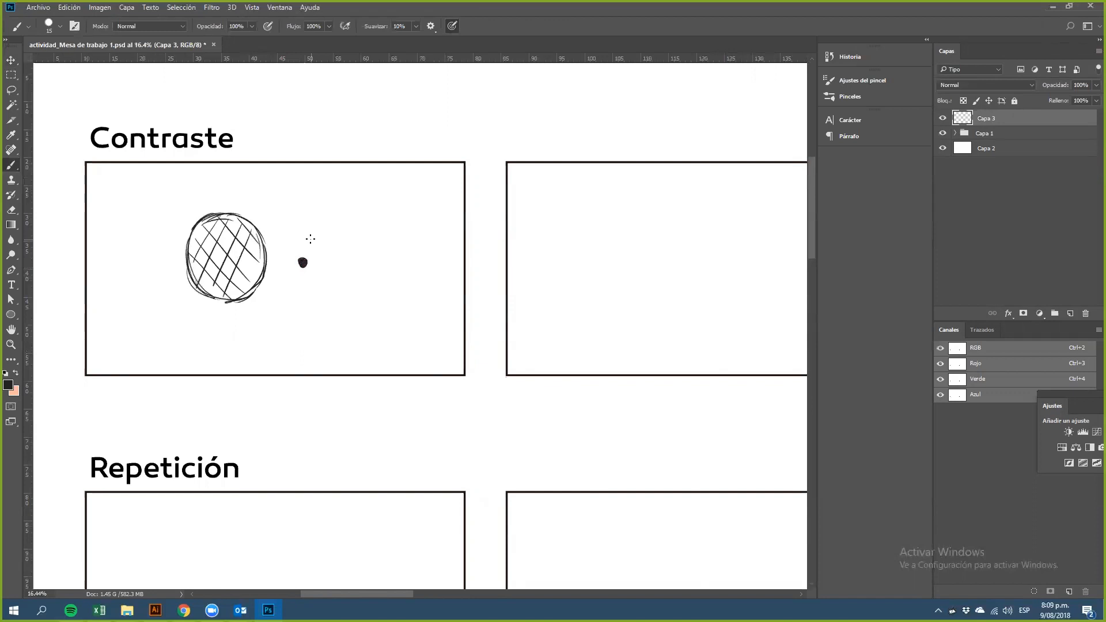
left_click(283, 288)
mouse_move(236, 267)
left_mouse_down()
mouse_move(261, 273)
mouse_move(249, 253)
left_mouse_up()
Step: Sketch a rough circle in the middle of the second Contraste frame
left_click_drag(593, 352, 328, 391)
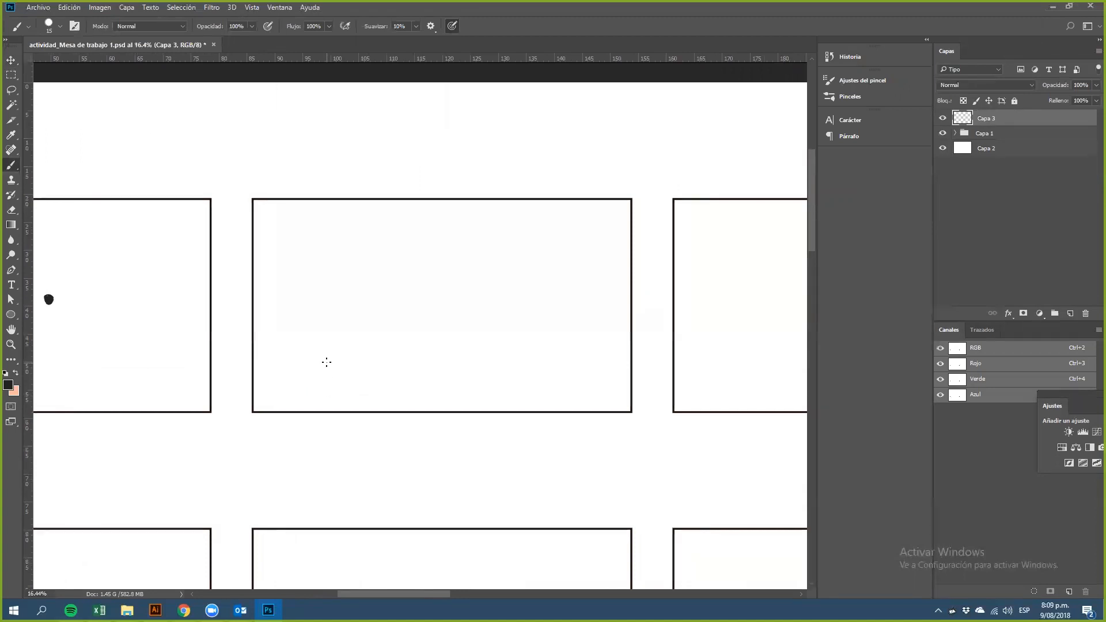
mouse_move(413, 263)
left_mouse_down()
mouse_move(388, 309)
mouse_move(404, 345)
left_mouse_up()
mouse_move(388, 284)
left_mouse_down()
mouse_move(428, 349)
mouse_move(400, 273)
mouse_move(441, 266)
mouse_move(464, 299)
left_mouse_up()
mouse_move(425, 265)
left_mouse_down()
mouse_move(440, 315)
mouse_move(464, 295)
mouse_move(423, 352)
left_mouse_up()
mouse_move(387, 308)
left_mouse_down()
mouse_move(403, 346)
mouse_move(439, 350)
mouse_move(461, 334)
mouse_move(428, 344)
left_mouse_up()
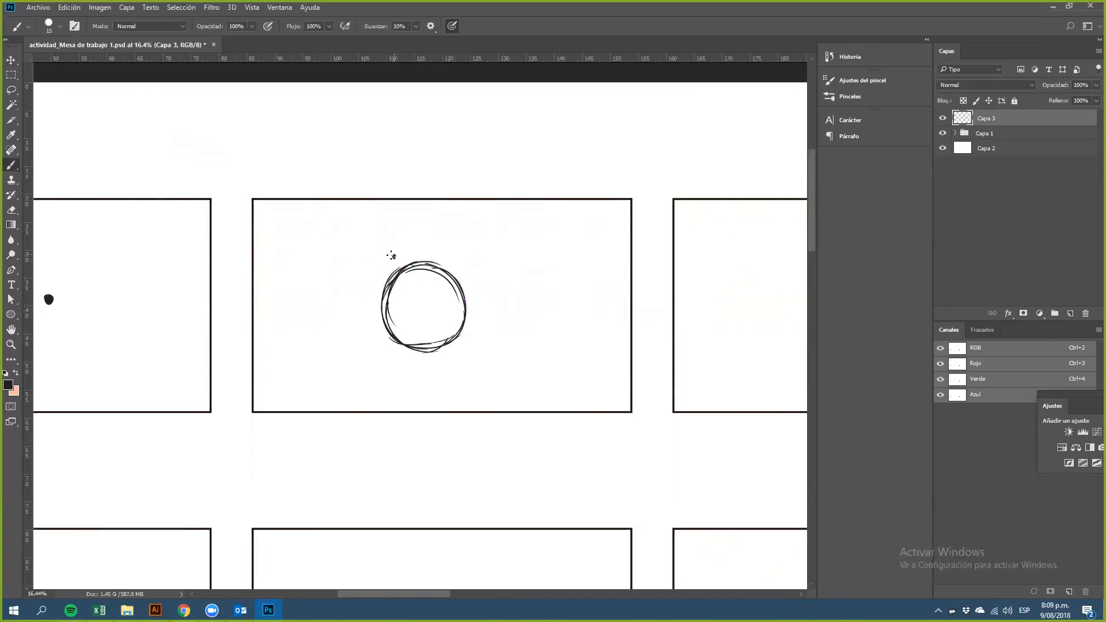
Step: Add small dots around the second circle and wavy motion lines above and below it
left_click(377, 271)
left_click(366, 297)
left_click(367, 315)
left_click(456, 358)
left_click(466, 345)
left_click(475, 330)
left_click(478, 314)
mouse_move(404, 355)
left_mouse_down()
mouse_move(369, 390)
mouse_move(366, 359)
mouse_move(358, 390)
mouse_move(411, 396)
left_mouse_up()
left_click_drag(453, 256, 478, 219)
left_click_drag(422, 242, 445, 216)
left_click_drag(470, 283, 499, 235)
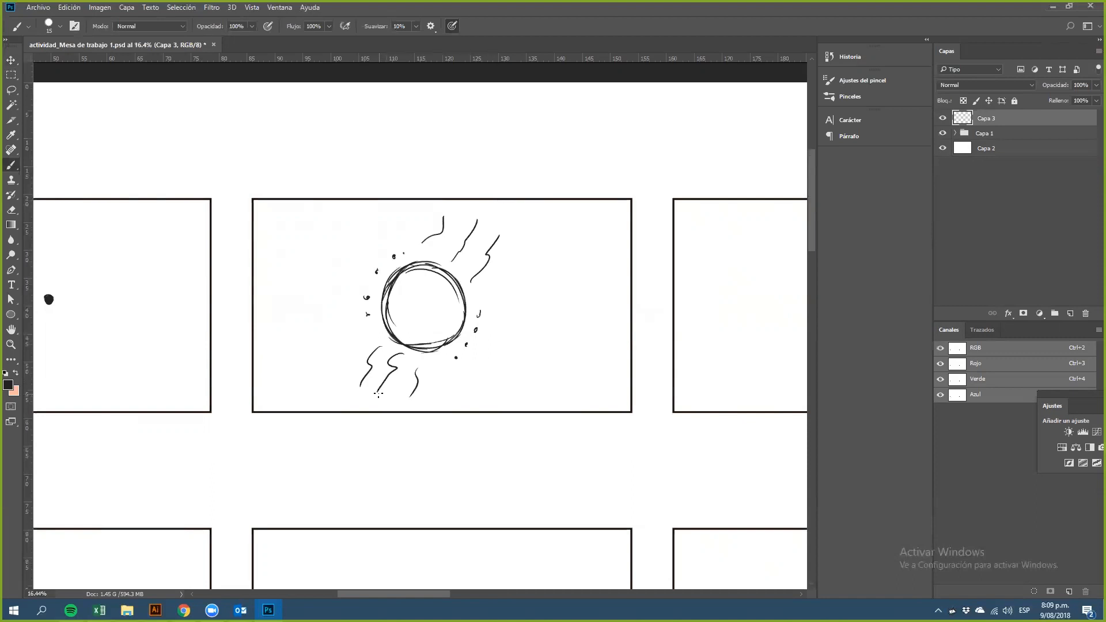
Step: Divide the third Contraste frame with a horizontal line and split its upper half with a vertical line
left_click_drag(627, 354, 291, 373)
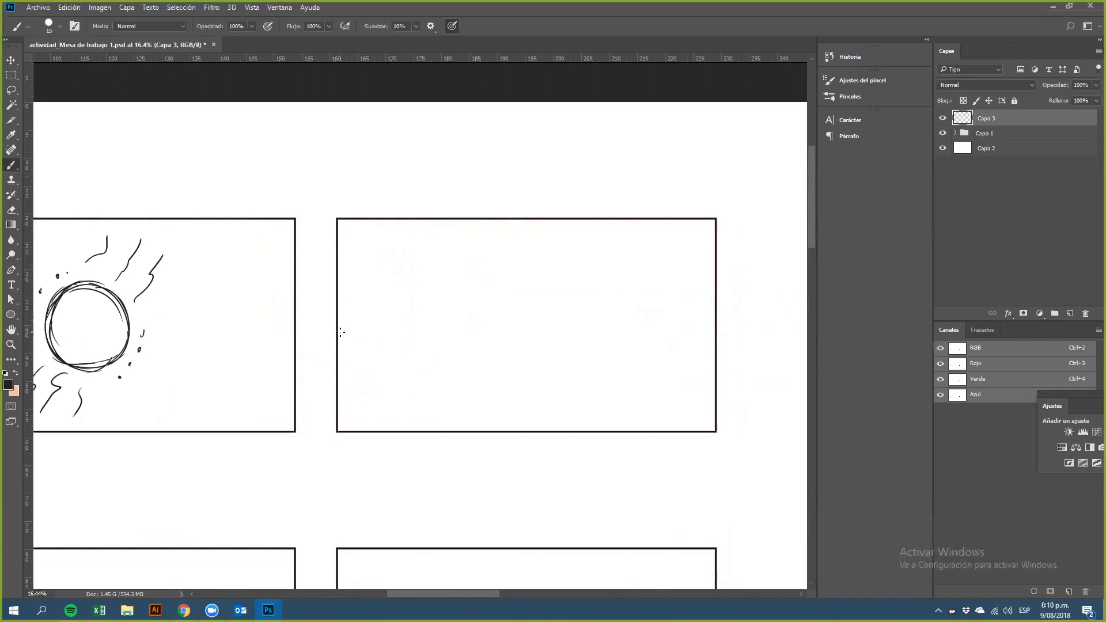
left_click_drag(339, 335, 716, 326)
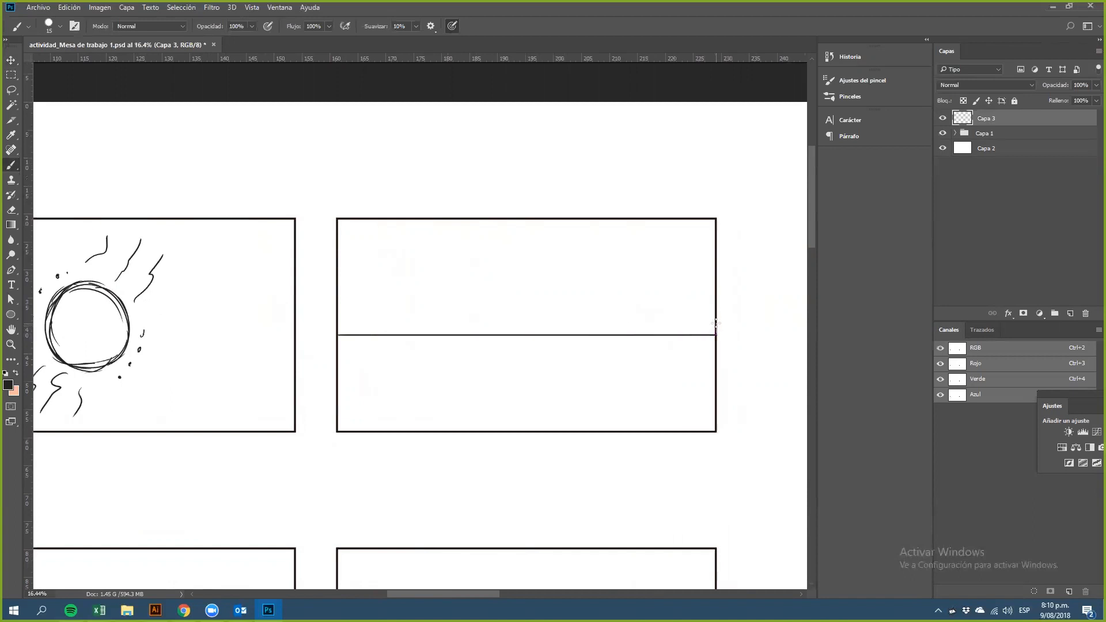
left_click_drag(529, 219, 531, 332)
Step: Fill the upper-left section with wavy wood-grain lines
mouse_move(347, 333)
left_mouse_down()
mouse_move(368, 275)
mouse_move(360, 254)
mouse_move(343, 278)
mouse_move(356, 264)
mouse_move(377, 299)
mouse_move(382, 274)
mouse_move(387, 307)
left_mouse_up()
mouse_move(350, 220)
left_mouse_down()
mouse_move(362, 266)
mouse_move(385, 251)
mouse_move(390, 272)
left_mouse_up()
mouse_move(409, 325)
left_mouse_down()
mouse_move(407, 287)
mouse_move(420, 274)
mouse_move(418, 312)
mouse_move(386, 306)
left_mouse_up()
mouse_move(404, 227)
left_mouse_down()
mouse_move(400, 261)
mouse_move(401, 285)
left_mouse_up()
mouse_move(440, 331)
left_mouse_down()
mouse_move(433, 275)
mouse_move(447, 274)
mouse_move(450, 309)
left_mouse_up()
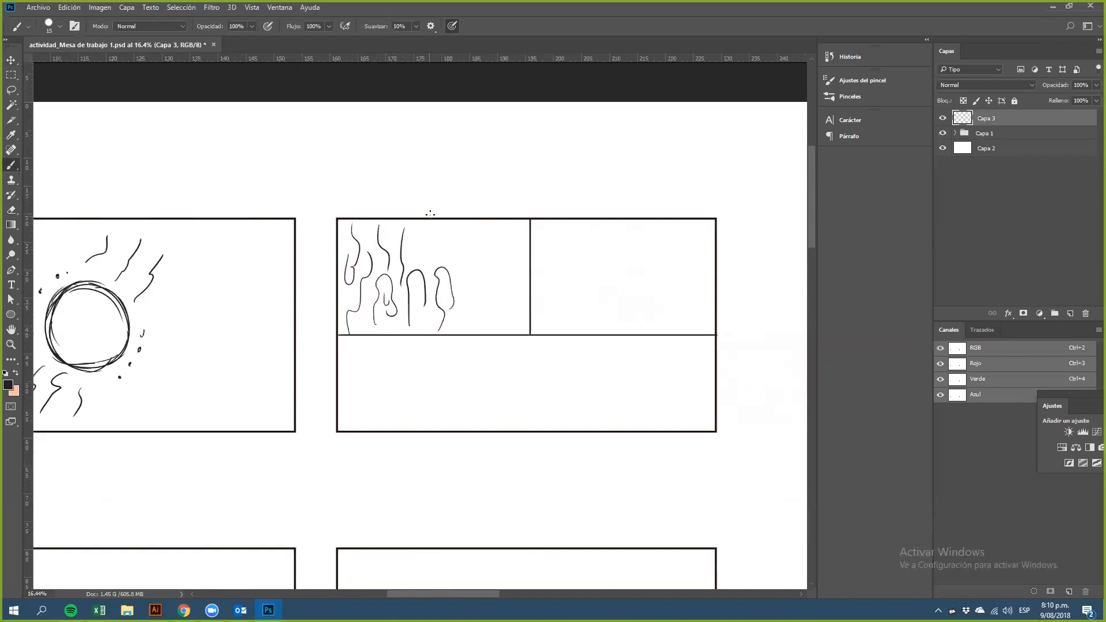
left_click_drag(424, 226, 414, 262)
left_click_drag(436, 224, 469, 333)
left_click_drag(464, 229, 460, 255)
left_click_drag(389, 332, 399, 283)
left_click_drag(476, 258, 488, 326)
mouse_move(493, 227)
left_mouse_down()
mouse_move(512, 327)
mouse_move(516, 251)
mouse_move(525, 333)
left_mouse_up()
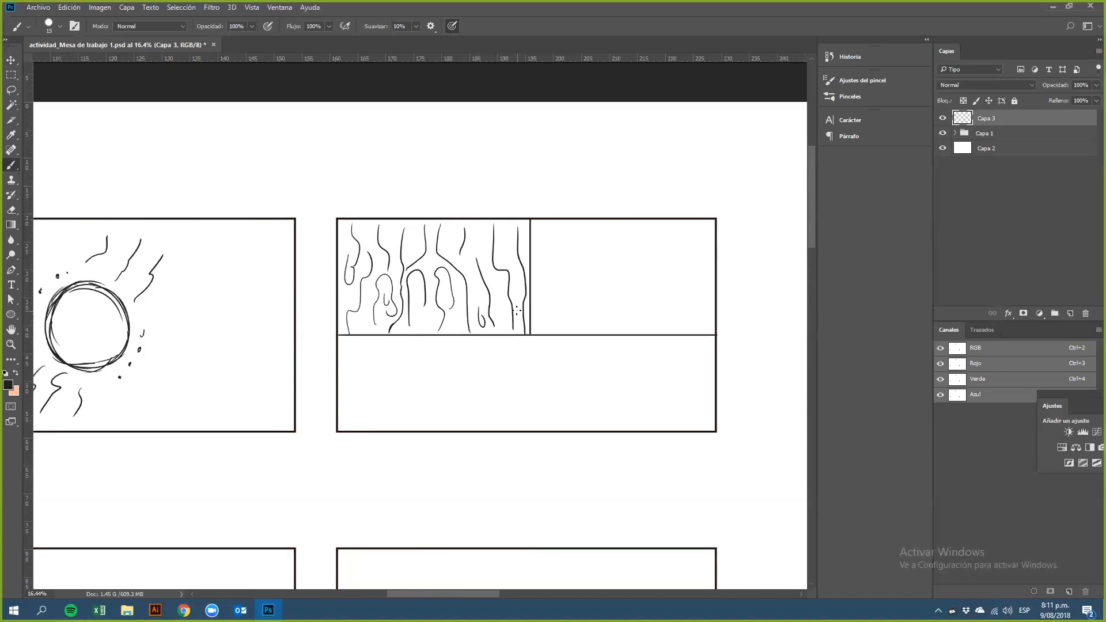
Step: Scatter small dots and curly marks across the upper-right section
left_click(553, 246)
left_click(557, 272)
left_click(572, 233)
left_click(550, 292)
mouse_move(571, 321)
left_mouse_down()
mouse_move(583, 322)
mouse_move(572, 302)
left_mouse_up()
mouse_move(594, 260)
left_mouse_down()
mouse_move(604, 263)
mouse_move(593, 288)
mouse_move(616, 321)
mouse_move(621, 297)
mouse_move(656, 292)
mouse_move(624, 243)
mouse_move(661, 252)
left_mouse_up()
mouse_move(592, 306)
left_mouse_down()
mouse_move(671, 322)
mouse_move(638, 300)
mouse_move(694, 255)
left_mouse_up()
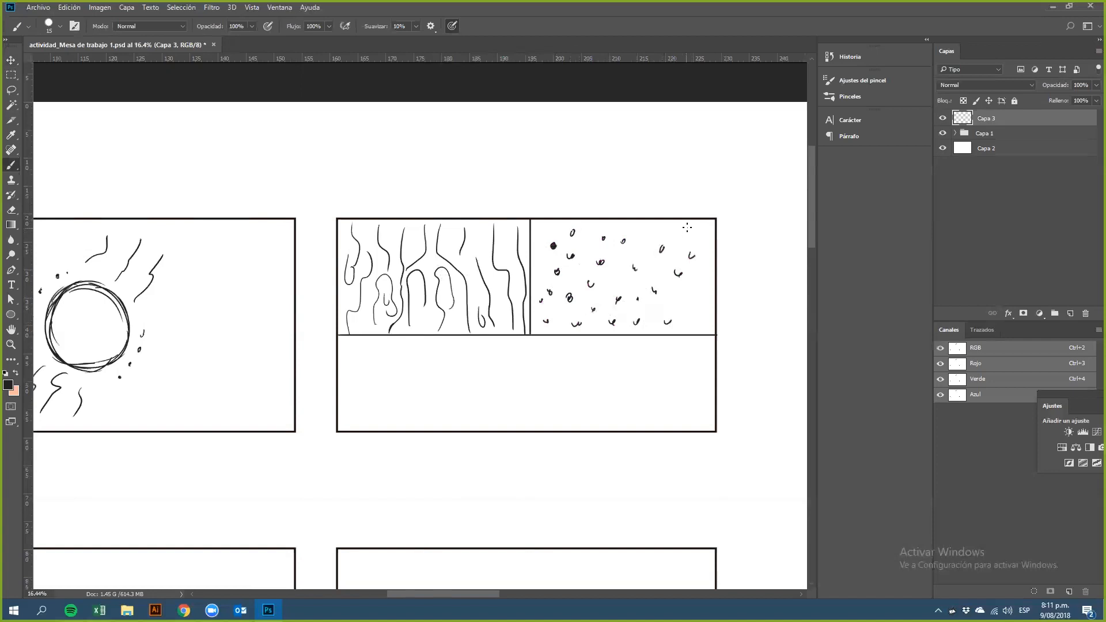
left_click_drag(646, 225, 644, 252)
left_click_drag(540, 231, 543, 269)
mouse_move(690, 318)
left_mouse_down()
mouse_move(680, 300)
mouse_move(696, 288)
left_mouse_up()
Step: Draw a zigzag pattern of triangles across the bottom section
mouse_move(336, 371)
left_mouse_down()
mouse_move(375, 365)
mouse_move(392, 335)
left_mouse_up()
mouse_move(394, 432)
left_mouse_down()
mouse_move(413, 391)
mouse_move(442, 428)
left_mouse_up()
mouse_move(436, 340)
left_mouse_down()
mouse_move(473, 376)
mouse_move(499, 336)
left_mouse_up()
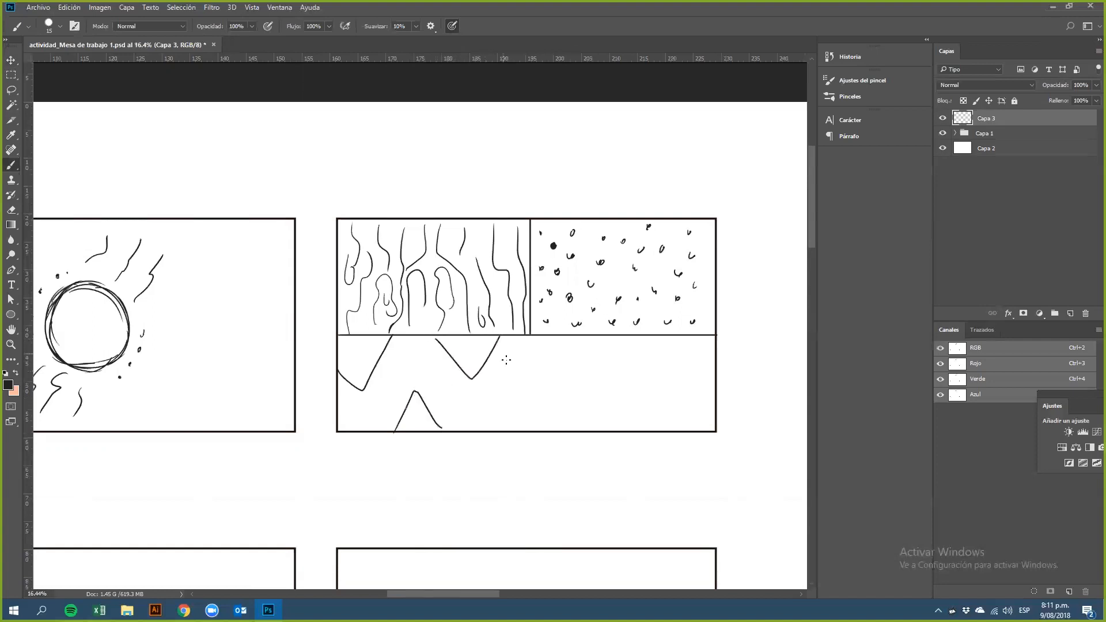
mouse_move(504, 428)
left_mouse_down()
mouse_move(533, 390)
mouse_move(560, 425)
left_mouse_up()
mouse_move(542, 338)
left_mouse_down()
mouse_move(574, 367)
mouse_move(621, 338)
left_mouse_up()
mouse_move(600, 425)
left_mouse_down()
mouse_move(629, 386)
mouse_move(667, 422)
left_mouse_up()
mouse_move(656, 336)
left_mouse_down()
mouse_move(687, 376)
mouse_move(718, 361)
left_mouse_up()
left_click_drag(682, 423, 719, 409)
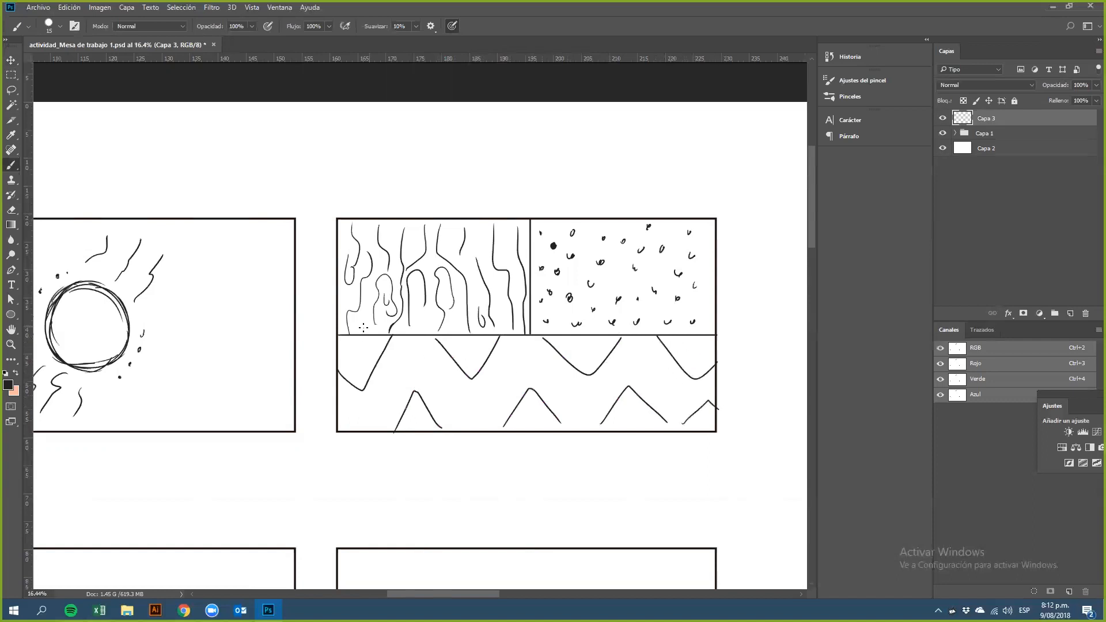
Step: Scatter small circles and dots throughout the zigzag bottom section
mouse_move(348, 350)
left_mouse_down()
mouse_move(368, 358)
mouse_move(348, 370)
left_mouse_up()
left_click(358, 367)
left_click_drag(459, 342, 467, 360)
mouse_move(568, 346)
left_mouse_down()
mouse_move(582, 362)
mouse_move(595, 347)
left_mouse_up()
left_click_drag(680, 341, 705, 349)
left_click_drag(415, 408, 416, 412)
left_click(407, 424)
left_click_drag(530, 404, 530, 409)
left_click(527, 422)
left_click_drag(613, 420, 639, 421)
left_click_drag(704, 410, 699, 427)
left_click_drag(355, 405, 387, 391)
mouse_move(409, 355)
left_mouse_down()
mouse_move(469, 416)
mouse_move(525, 357)
mouse_move(575, 409)
mouse_move(605, 384)
left_mouse_up()
mouse_move(631, 364)
left_mouse_down()
mouse_move(663, 380)
mouse_move(670, 404)
mouse_move(700, 389)
left_mouse_up()
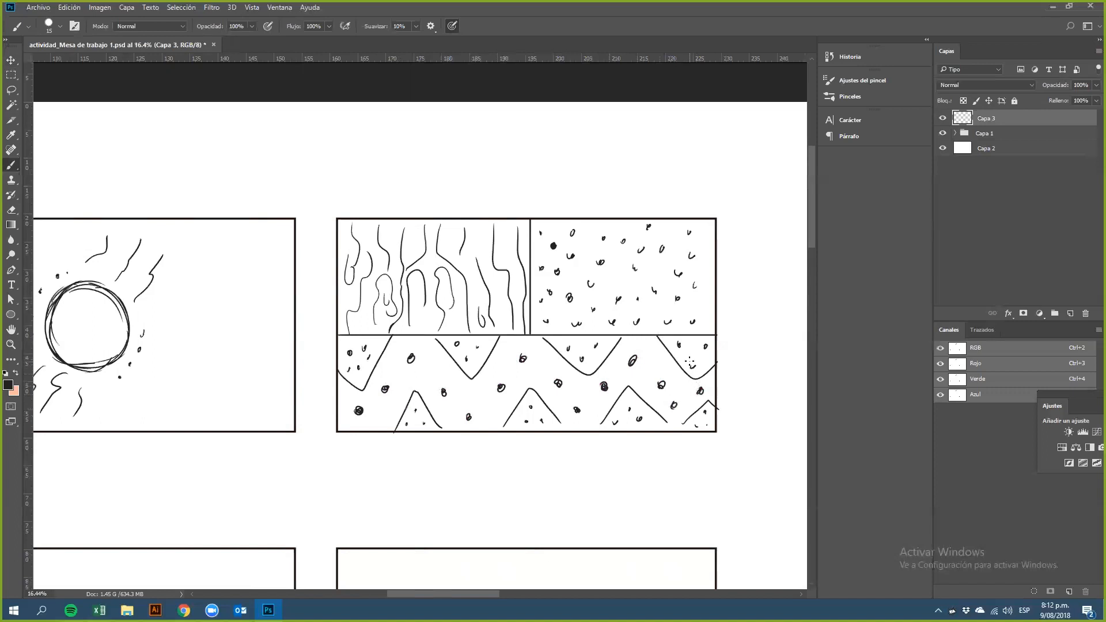
Step: Add a new layer beneath the line layer and choose a magenta foreground colour
left_click(1070, 313)
left_click_drag(985, 137, 986, 142)
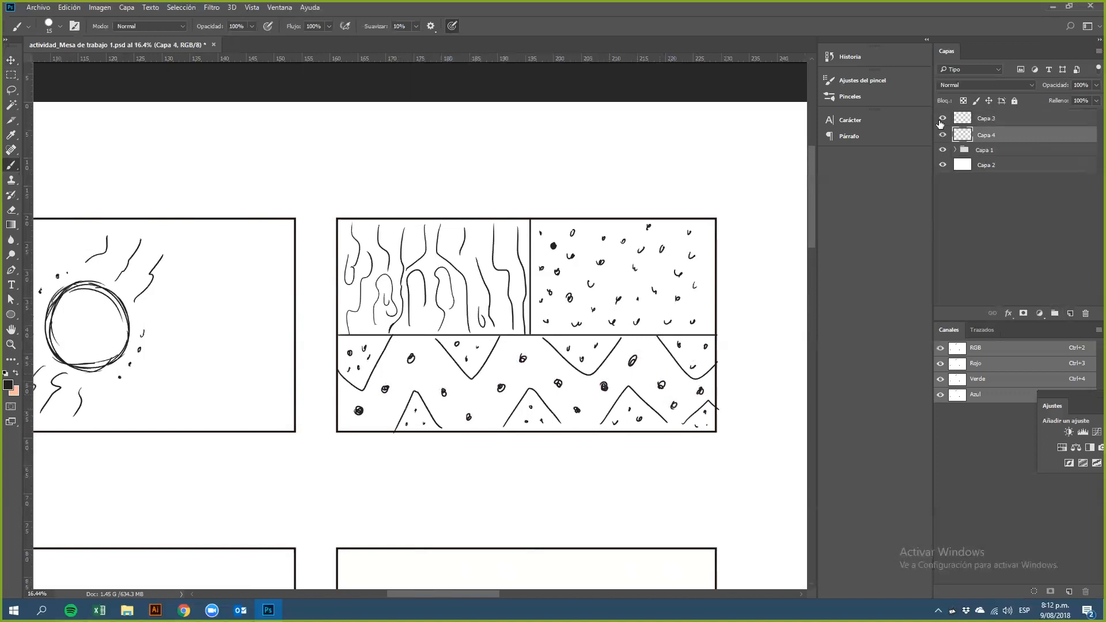
left_click(8, 385)
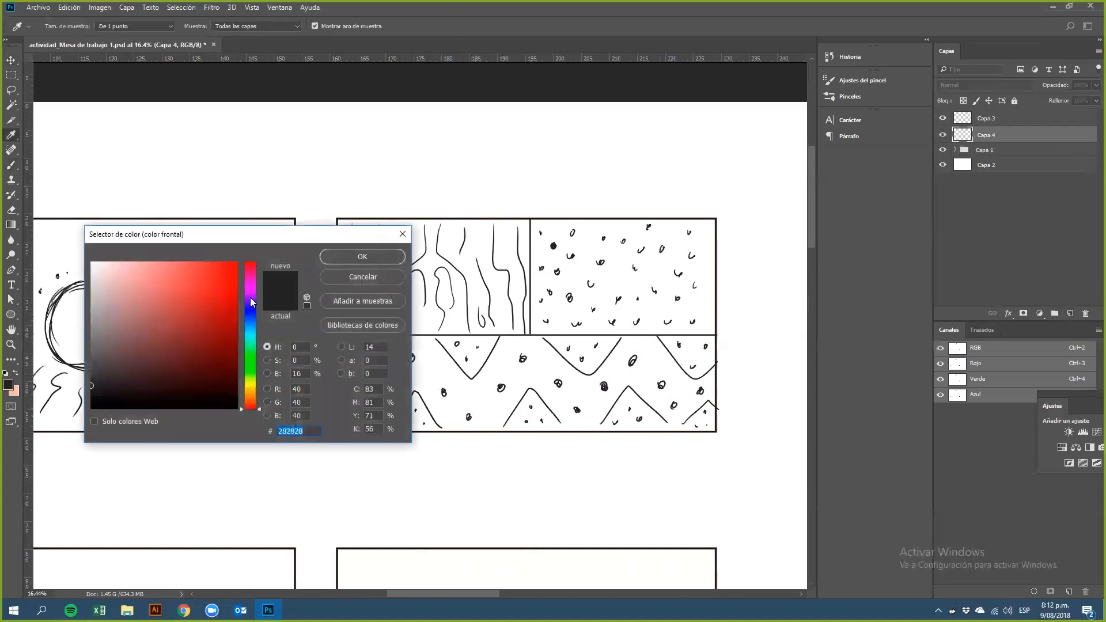
left_click(250, 297)
left_click(173, 277)
left_click(371, 255)
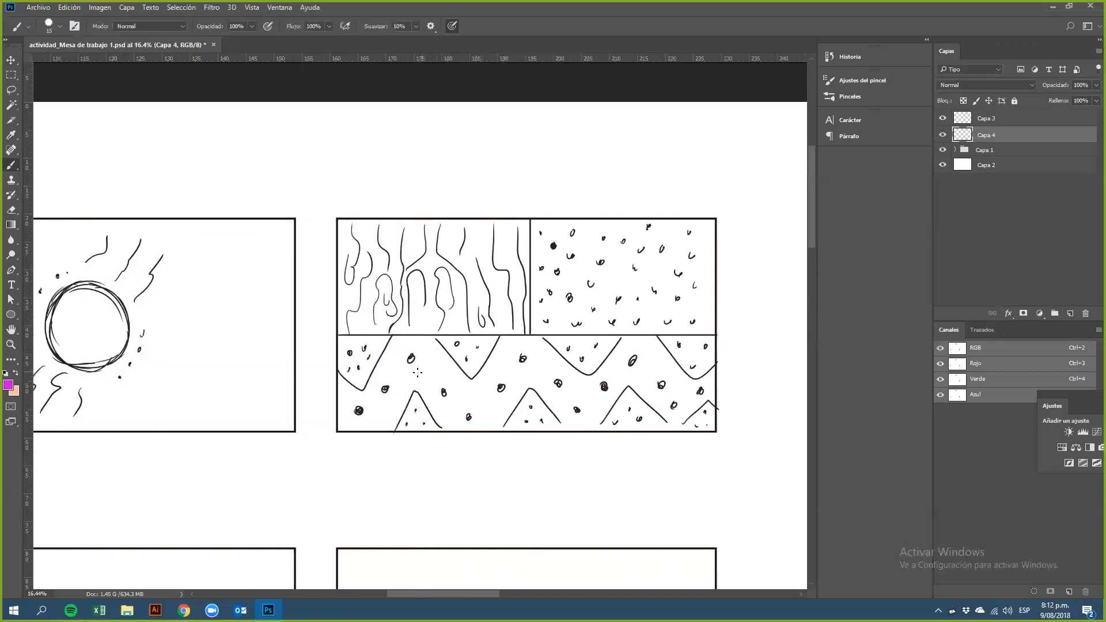
Step: Set the brush to 82 px and paint magenta into the left part of the zigzag band
left_click_drag(404, 372, 390, 410)
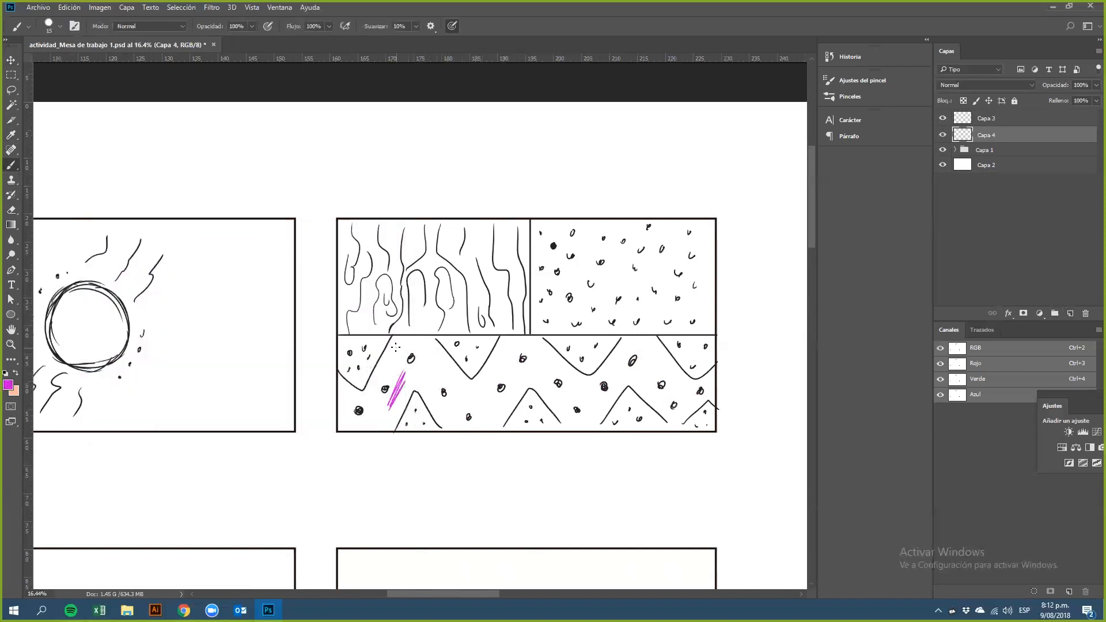
right_click(444, 341)
left_click(536, 365)
mouse_move(415, 363)
left_mouse_down()
mouse_move(395, 413)
mouse_move(343, 392)
mouse_move(356, 420)
mouse_move(415, 383)
mouse_move(397, 353)
left_mouse_up()
mouse_move(353, 410)
left_mouse_down()
mouse_move(389, 424)
mouse_move(369, 422)
mouse_move(389, 391)
mouse_move(439, 364)
mouse_move(444, 416)
mouse_move(424, 391)
mouse_move(463, 408)
mouse_move(438, 360)
left_mouse_up()
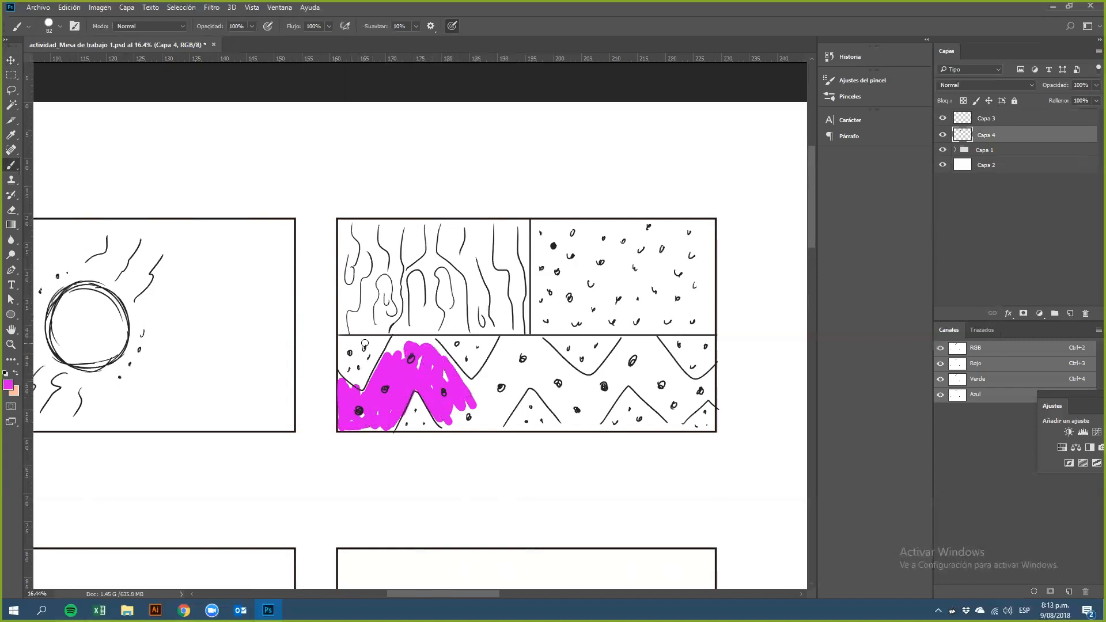
Step: Choose yellow and paint the first triangles of the bottom section yellow
left_click(8, 384)
left_click(250, 384)
left_click(236, 263)
left_click(356, 258)
mouse_move(374, 348)
left_mouse_down()
mouse_move(363, 382)
mouse_move(359, 351)
mouse_move(338, 362)
mouse_move(337, 348)
mouse_move(354, 383)
mouse_move(369, 337)
left_mouse_up()
mouse_move(410, 424)
left_mouse_down()
mouse_move(412, 398)
mouse_move(435, 425)
left_mouse_up()
mouse_move(441, 339)
left_mouse_down()
mouse_move(458, 363)
mouse_move(484, 346)
mouse_move(452, 341)
left_mouse_up()
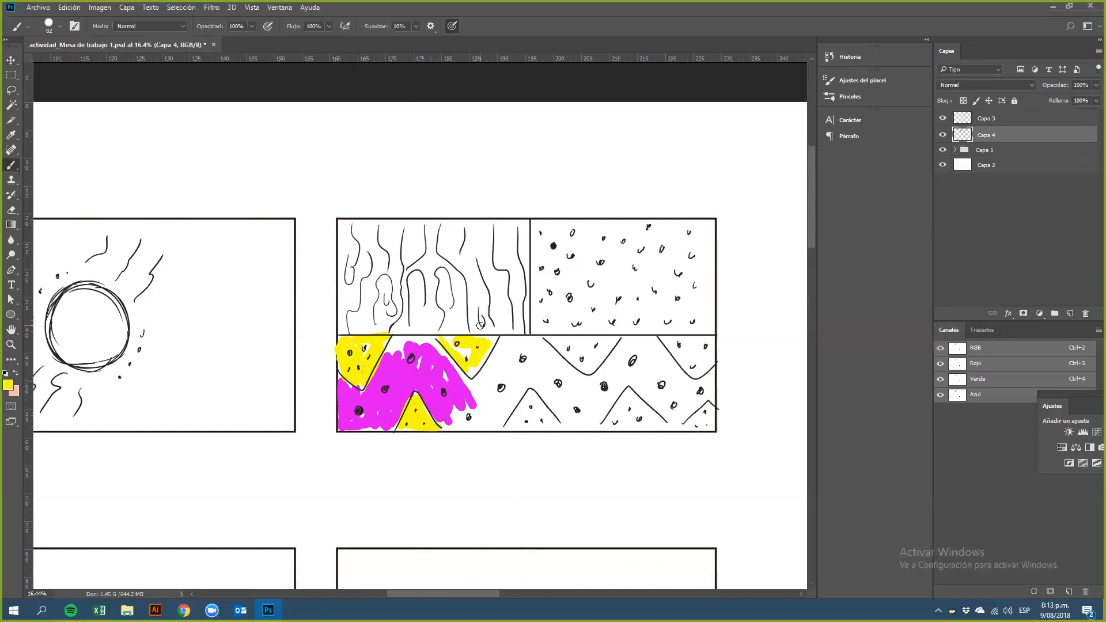
Step: Extend the magenta band, then sample the yellow and paint the next triangles yellow
left_click(421, 372, "alt")
mouse_move(443, 367)
left_mouse_down()
mouse_move(471, 385)
mouse_move(401, 357)
mouse_move(397, 338)
mouse_move(381, 367)
mouse_move(432, 337)
mouse_move(413, 345)
mouse_move(422, 360)
mouse_move(442, 365)
mouse_move(428, 341)
mouse_move(475, 393)
mouse_move(510, 359)
mouse_move(464, 415)
mouse_move(471, 393)
mouse_move(460, 399)
mouse_move(476, 410)
mouse_move(493, 398)
mouse_move(485, 425)
mouse_move(489, 415)
mouse_move(470, 420)
mouse_move(486, 407)
mouse_move(502, 345)
mouse_move(493, 420)
mouse_move(515, 394)
mouse_move(497, 343)
left_mouse_up()
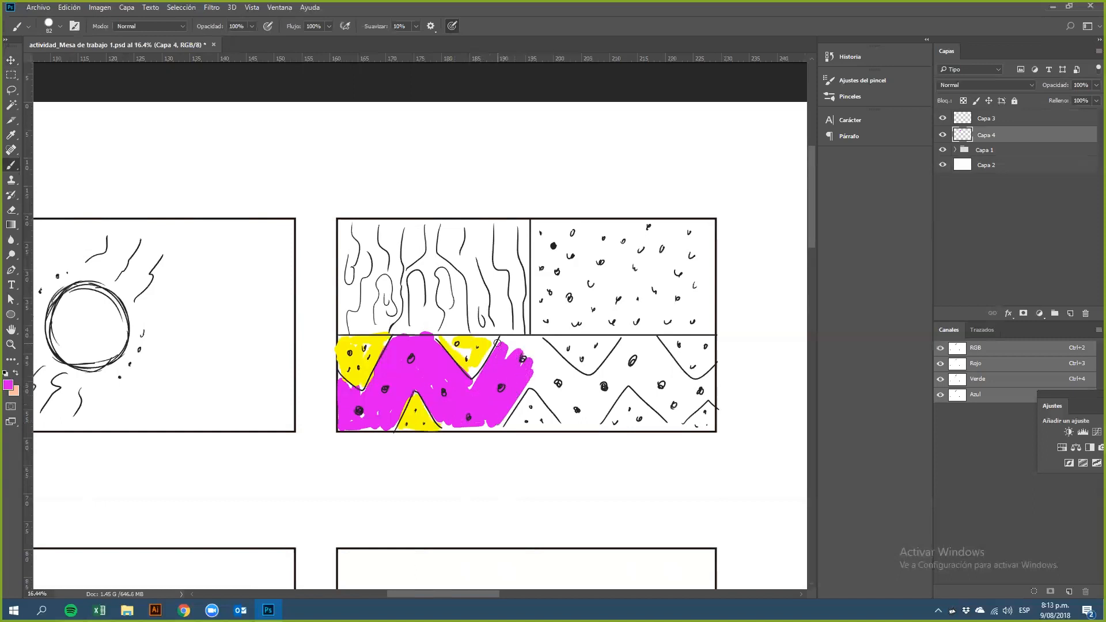
key("i")
left_click(372, 344)
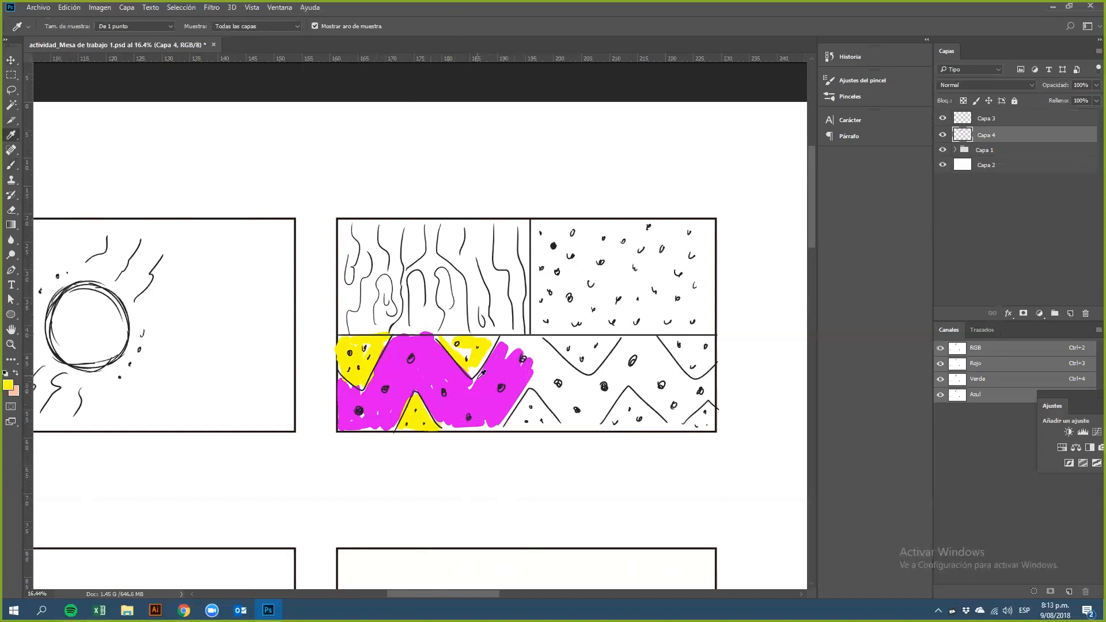
key("b")
mouse_move(521, 410)
left_mouse_down()
mouse_move(511, 423)
mouse_move(527, 398)
mouse_move(545, 418)
mouse_move(513, 425)
mouse_move(529, 398)
mouse_move(545, 397)
left_mouse_up()
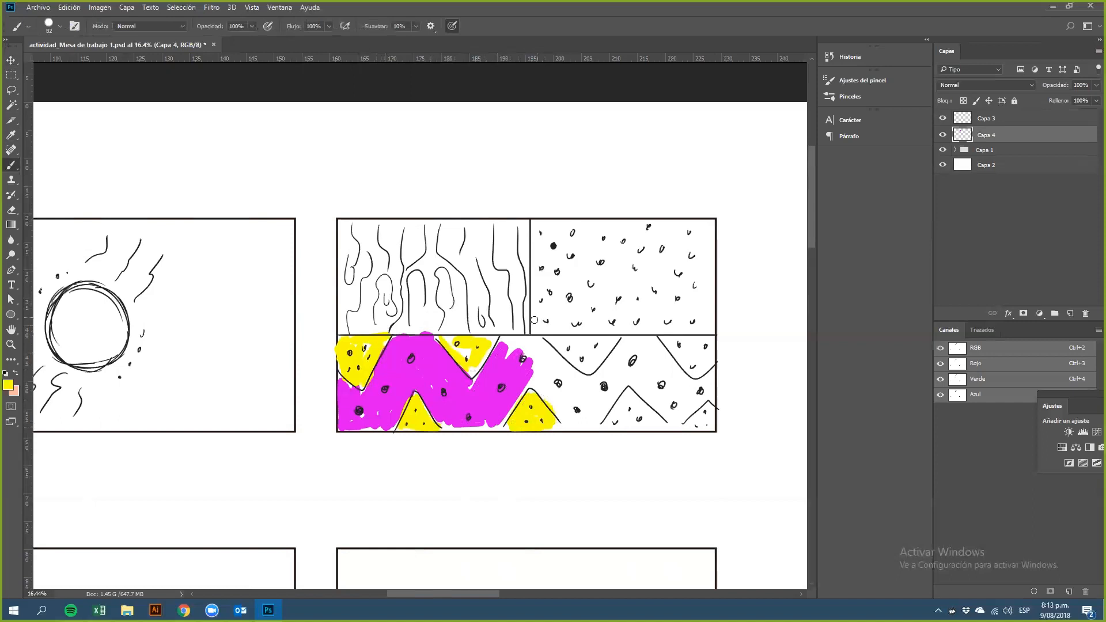
mouse_move(488, 348)
left_mouse_down()
mouse_move(474, 369)
mouse_move(446, 341)
mouse_move(493, 337)
mouse_move(456, 352)
left_mouse_up()
mouse_move(545, 346)
left_mouse_down()
mouse_move(583, 364)
mouse_move(605, 344)
mouse_move(556, 340)
mouse_move(588, 350)
left_mouse_up()
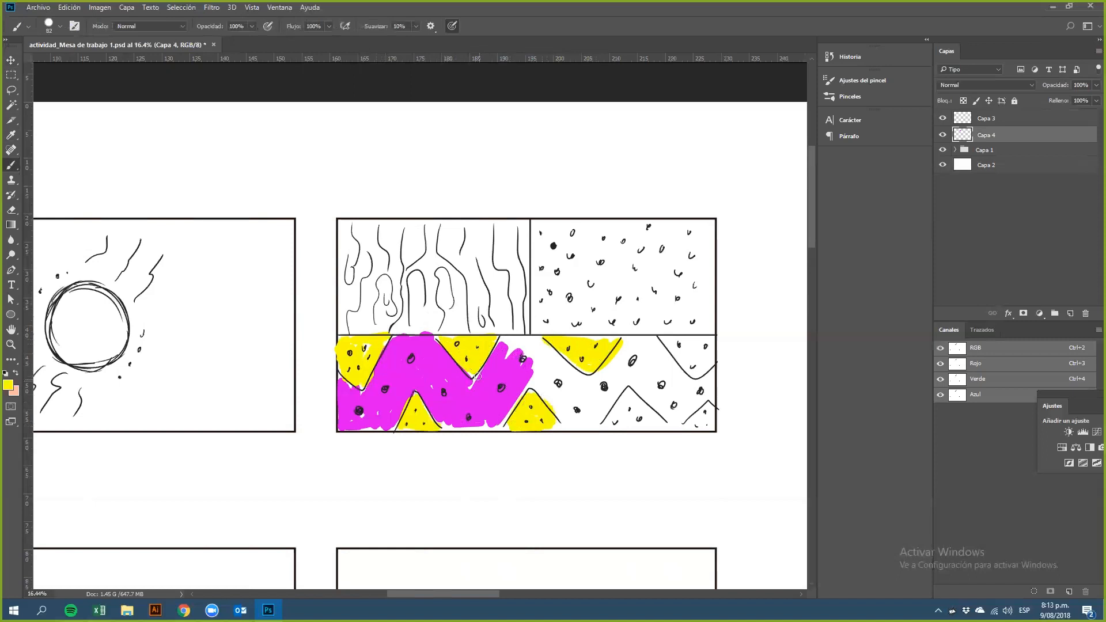
Step: Sample the magenta and continue painting the magenta band across the bottom section
key("i")
left_click(436, 349)
key("b")
mouse_move(523, 377)
left_mouse_down()
mouse_move(550, 380)
mouse_move(560, 410)
mouse_move(548, 375)
left_mouse_up()
mouse_move(574, 379)
left_mouse_down()
mouse_move(519, 345)
mouse_move(533, 354)
mouse_move(538, 343)
mouse_move(542, 362)
left_mouse_up()
left_click(506, 338)
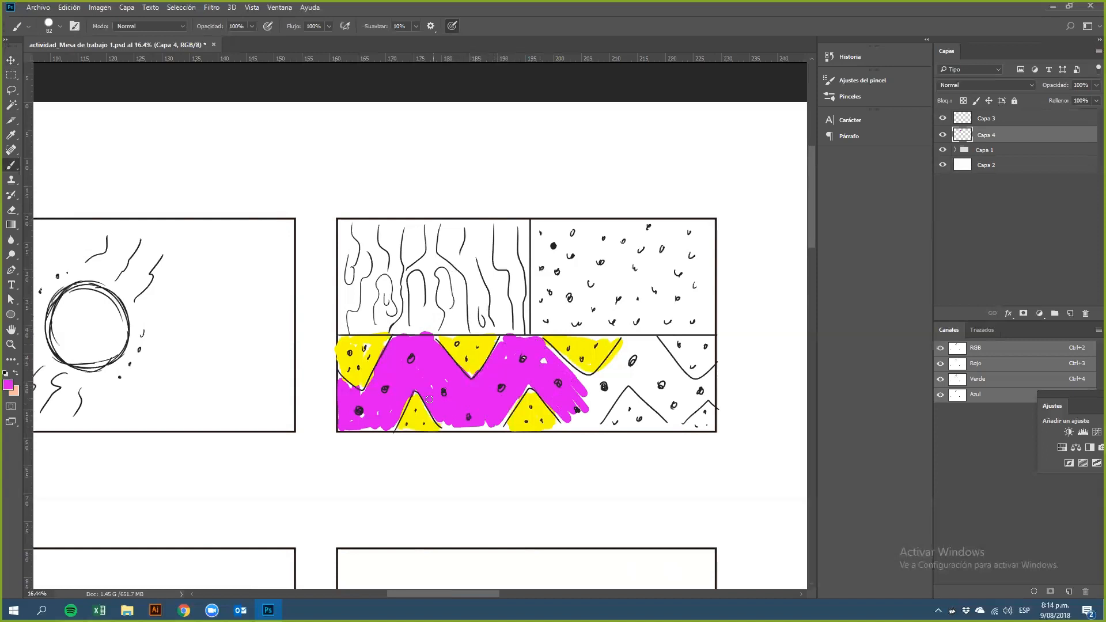
left_click_drag(433, 392, 458, 330)
mouse_move(356, 383)
left_mouse_down()
mouse_move(392, 395)
mouse_move(363, 395)
mouse_move(375, 377)
left_mouse_up()
Step: Set the foreground colour to black, 000000
mouse_move(208, 368)
left_mouse_down()
mouse_move(257, 383)
mouse_move(239, 383)
left_mouse_up()
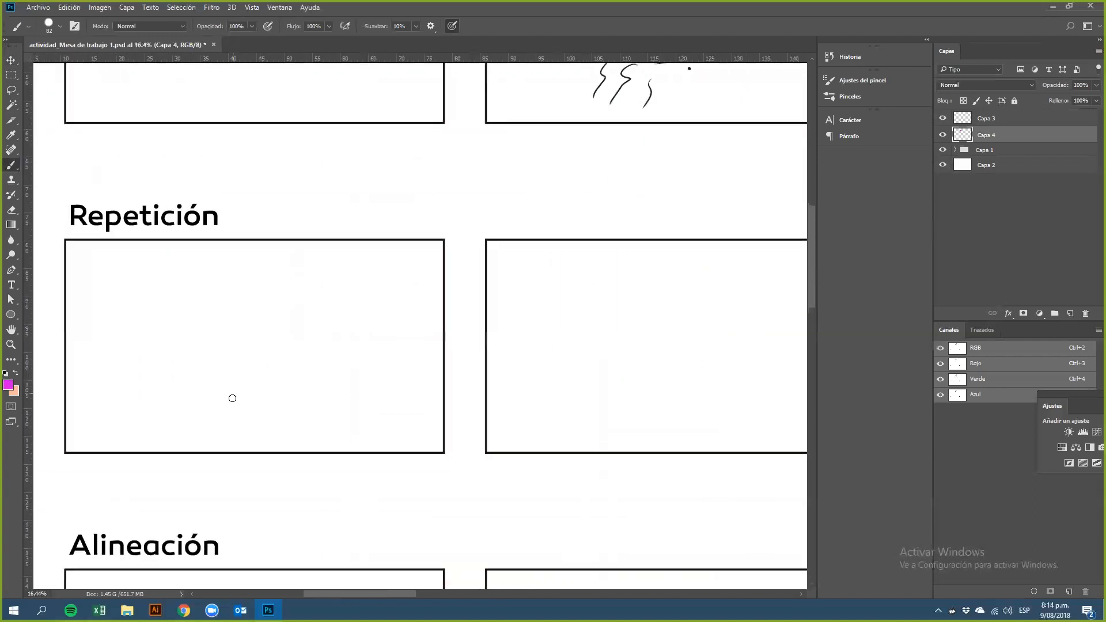
left_click(8, 385)
type("000000")
left_click(355, 262)
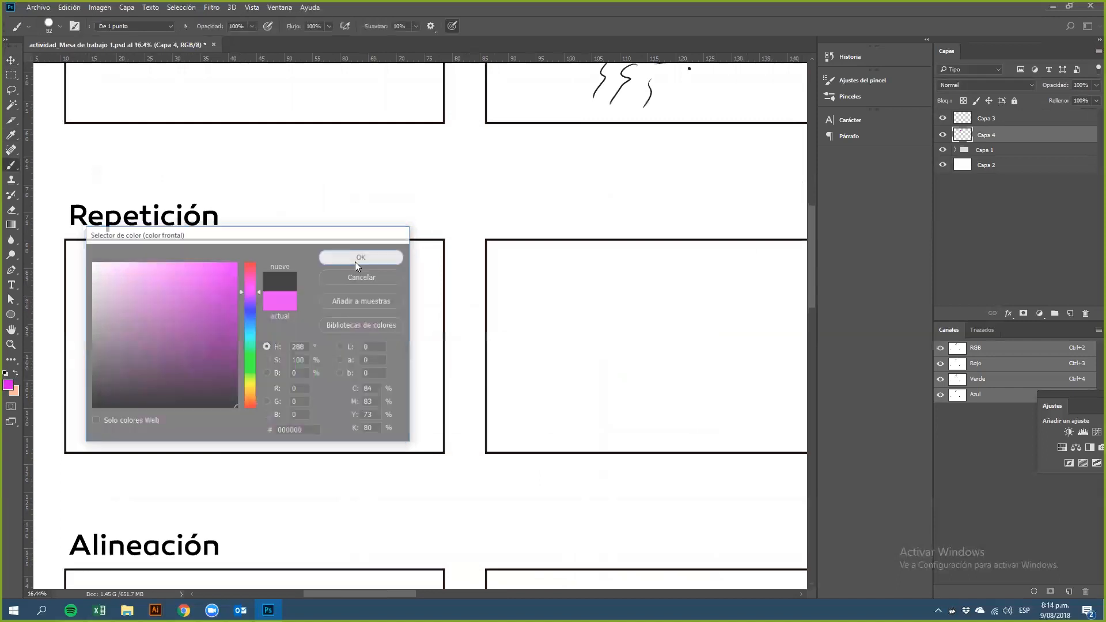
Step: Reduce the brush size to 27 px
right_click(279, 359)
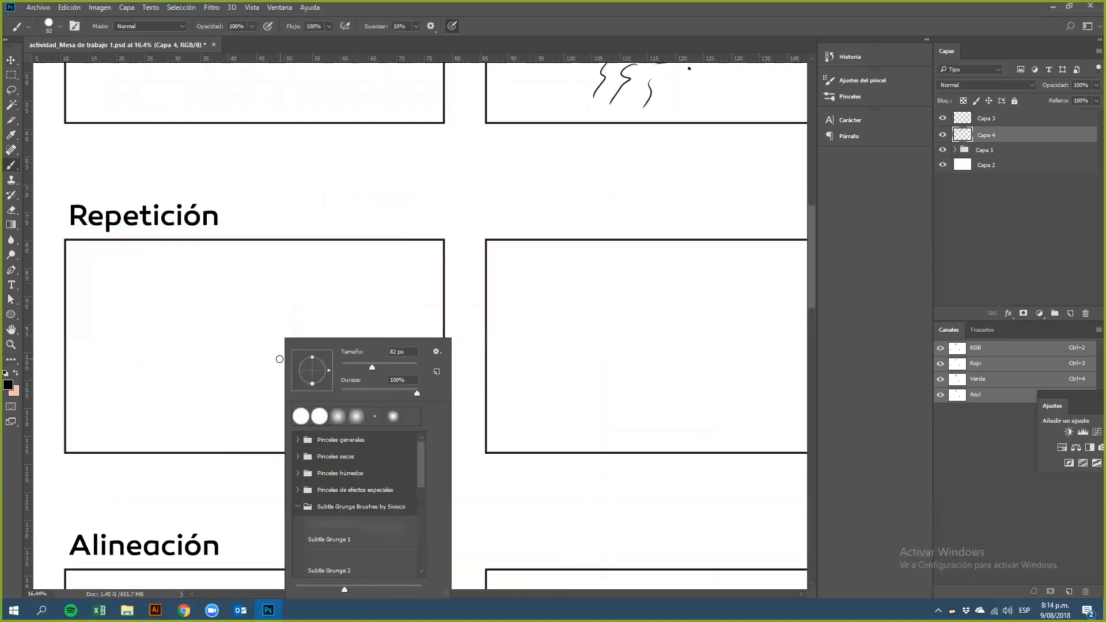
left_click_drag(372, 367, 351, 365)
key("Return")
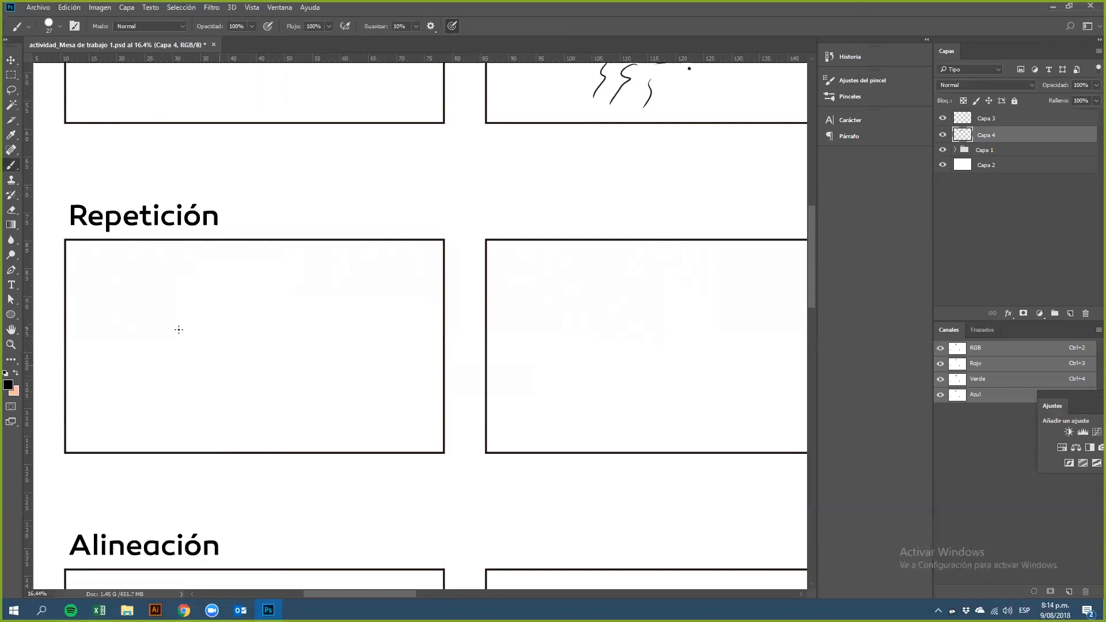
Step: Draw a pyramid of small hand-drawn squares in the first Repetición frame
mouse_move(129, 313)
left_mouse_down()
mouse_move(131, 329)
mouse_move(148, 314)
mouse_move(148, 330)
mouse_move(149, 314)
left_mouse_up()
mouse_move(164, 312)
left_mouse_down()
mouse_move(163, 327)
mouse_move(180, 328)
mouse_move(182, 311)
mouse_move(182, 328)
mouse_move(216, 327)
mouse_move(209, 312)
mouse_move(216, 326)
mouse_move(249, 327)
mouse_move(248, 311)
mouse_move(249, 327)
mouse_move(280, 310)
mouse_move(263, 324)
mouse_move(281, 322)
left_mouse_up()
mouse_move(196, 314)
left_mouse_down()
mouse_move(197, 328)
mouse_move(215, 317)
left_mouse_up()
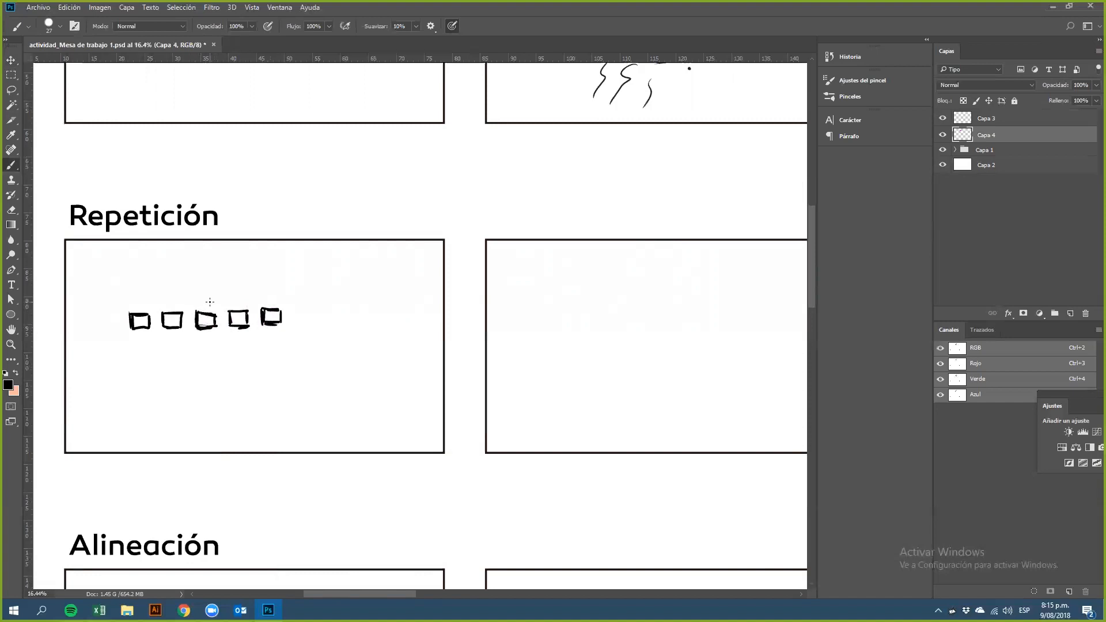
mouse_move(166, 344)
left_mouse_down()
mouse_move(166, 357)
mouse_move(183, 346)
mouse_move(175, 366)
mouse_move(166, 345)
mouse_move(200, 362)
mouse_move(217, 343)
mouse_move(232, 362)
mouse_move(250, 357)
mouse_move(233, 346)
mouse_move(206, 393)
mouse_move(220, 379)
mouse_move(220, 394)
mouse_move(221, 375)
left_mouse_up()
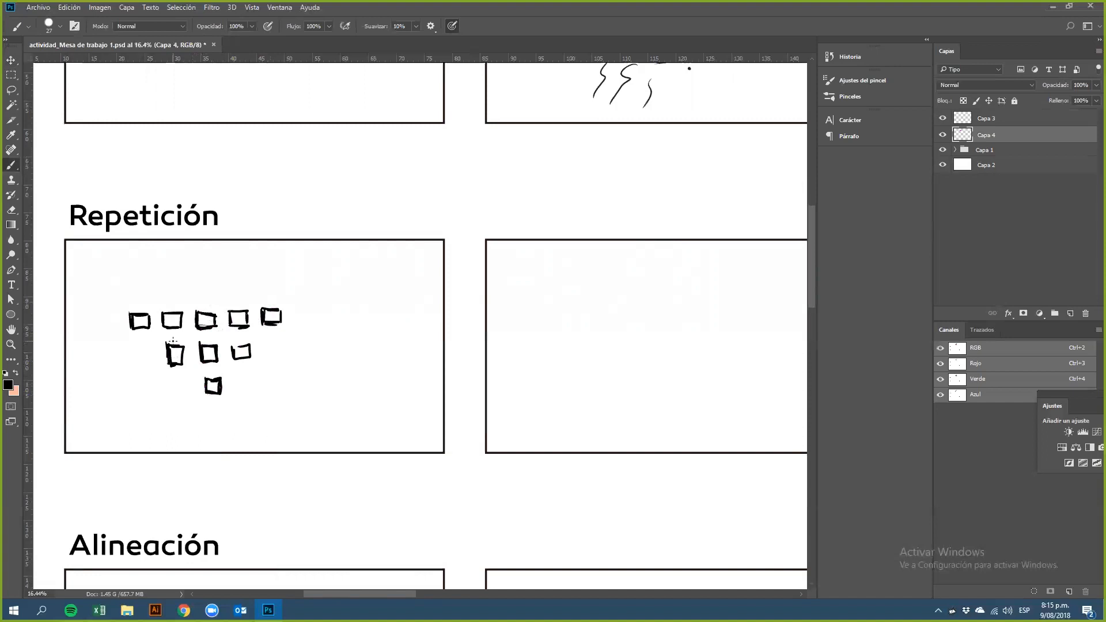
Step: Draw four black pine trees of varied height in the second Repetición frame
mouse_move(196, 283)
left_mouse_down()
mouse_move(213, 297)
mouse_move(211, 281)
mouse_move(196, 282)
left_mouse_up()
key("space")
mouse_move(621, 329)
left_mouse_down()
mouse_move(418, 363)
mouse_move(368, 336)
left_mouse_up()
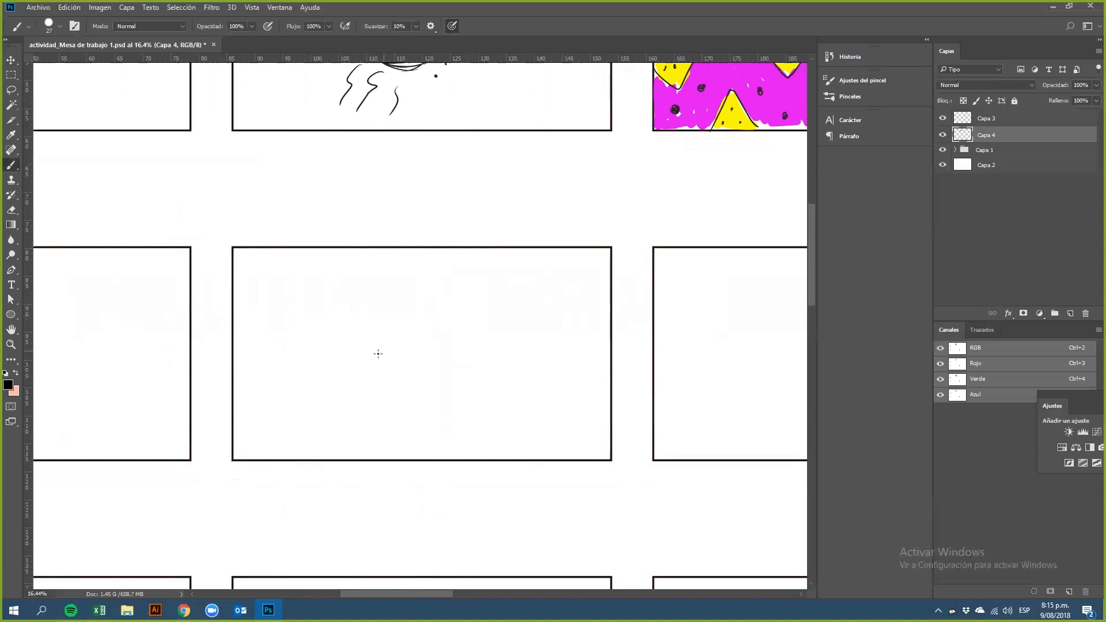
mouse_move(403, 314)
left_mouse_down()
mouse_move(402, 391)
mouse_move(406, 302)
mouse_move(392, 335)
mouse_move(417, 333)
mouse_move(405, 316)
mouse_move(383, 350)
mouse_move(421, 349)
mouse_move(408, 331)
mouse_move(396, 346)
mouse_move(424, 363)
mouse_move(423, 335)
left_mouse_up()
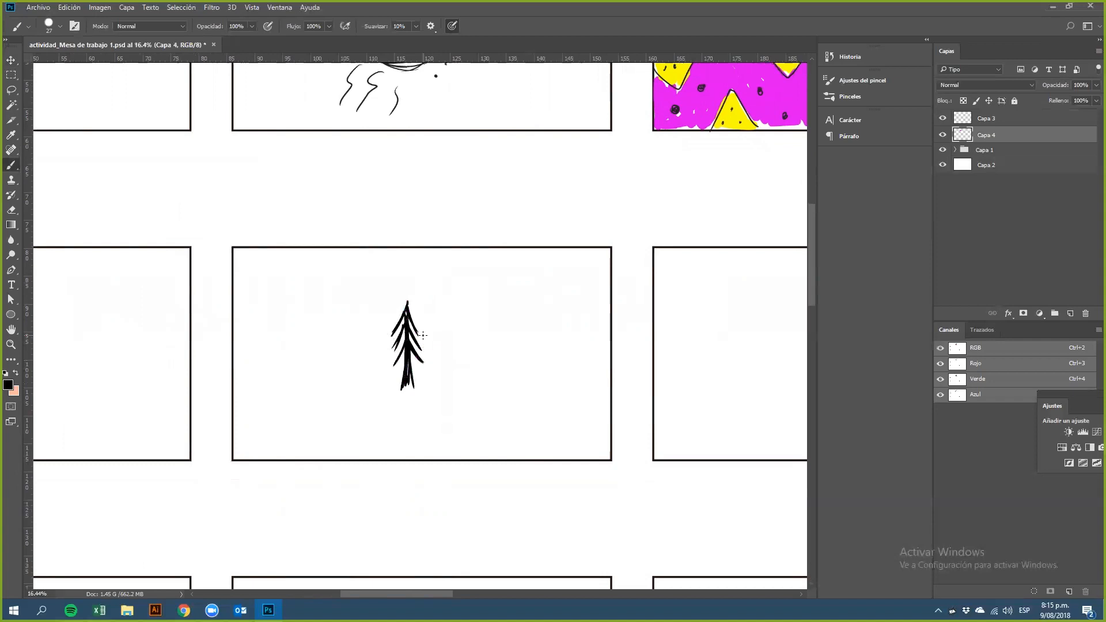
mouse_move(358, 332)
left_mouse_down()
mouse_move(353, 388)
mouse_move(356, 350)
mouse_move(365, 367)
mouse_move(355, 350)
mouse_move(348, 378)
mouse_move(356, 360)
mouse_move(355, 392)
left_mouse_up()
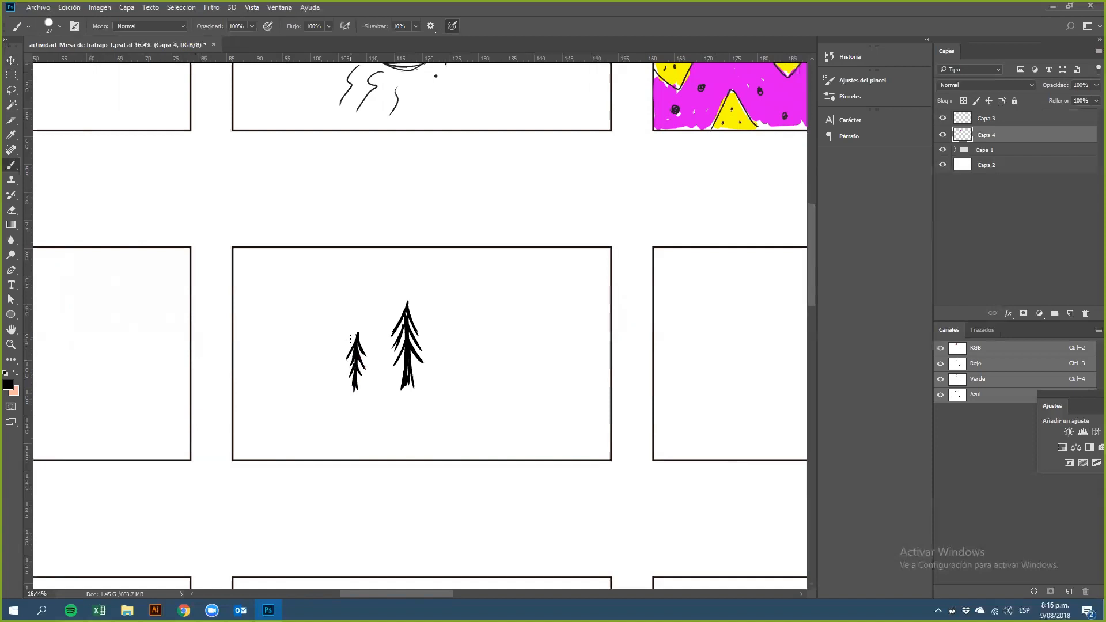
mouse_move(465, 331)
left_mouse_down()
mouse_move(470, 356)
mouse_move(465, 334)
mouse_move(465, 390)
left_mouse_up()
left_click_drag(318, 362, 319, 401)
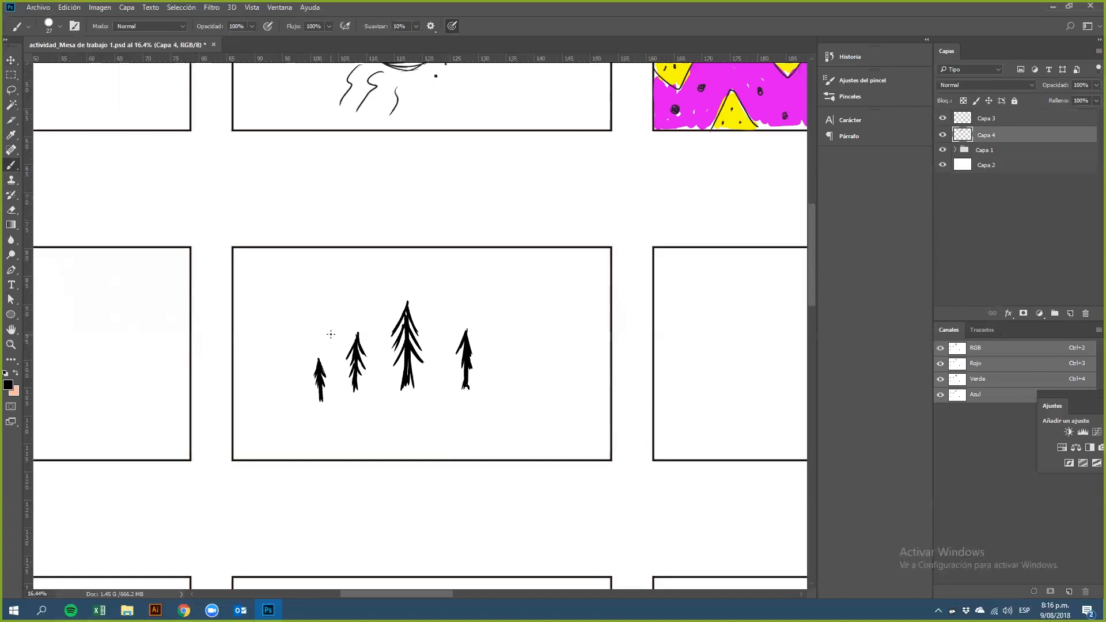
Step: Draw a circle surrounded by a ring of small loops in the third Repetición frame
left_click_drag(382, 335, 126, 314)
left_click_drag(481, 341, 347, 341)
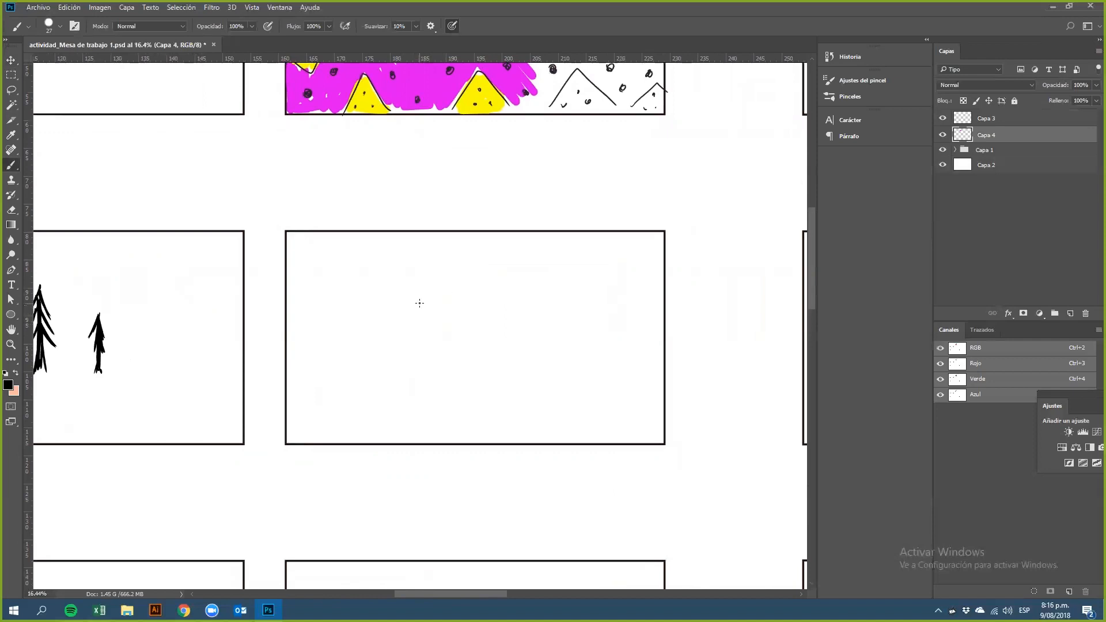
mouse_move(455, 319)
left_mouse_down()
mouse_move(442, 360)
mouse_move(459, 365)
left_mouse_up()
mouse_move(471, 301)
left_mouse_down()
mouse_move(423, 318)
mouse_move(435, 379)
mouse_move(480, 356)
mouse_move(474, 371)
mouse_move(494, 348)
mouse_move(490, 323)
left_mouse_up()
left_click_drag(405, 309, 401, 314)
left_click_drag(442, 284, 499, 307)
left_click_drag(405, 359, 402, 366)
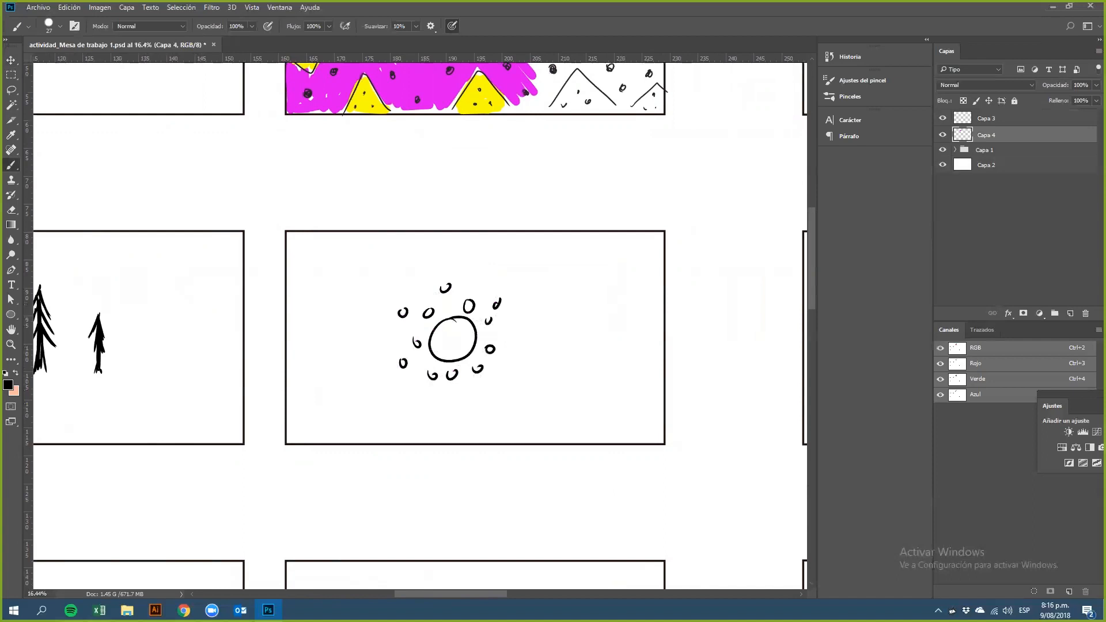
left_click_drag(504, 330, 502, 339)
left_click_drag(392, 337, 391, 343)
Step: Dot small specks scattered around the circle's loops in the third Repetición frame
left_click(387, 297)
left_click(428, 267)
left_click(504, 278)
left_click(521, 300)
left_click(450, 402)
left_click(409, 408)
left_click(396, 393)
left_click(380, 351)
left_click(422, 280)
left_click_drag(414, 341, 415, 344)
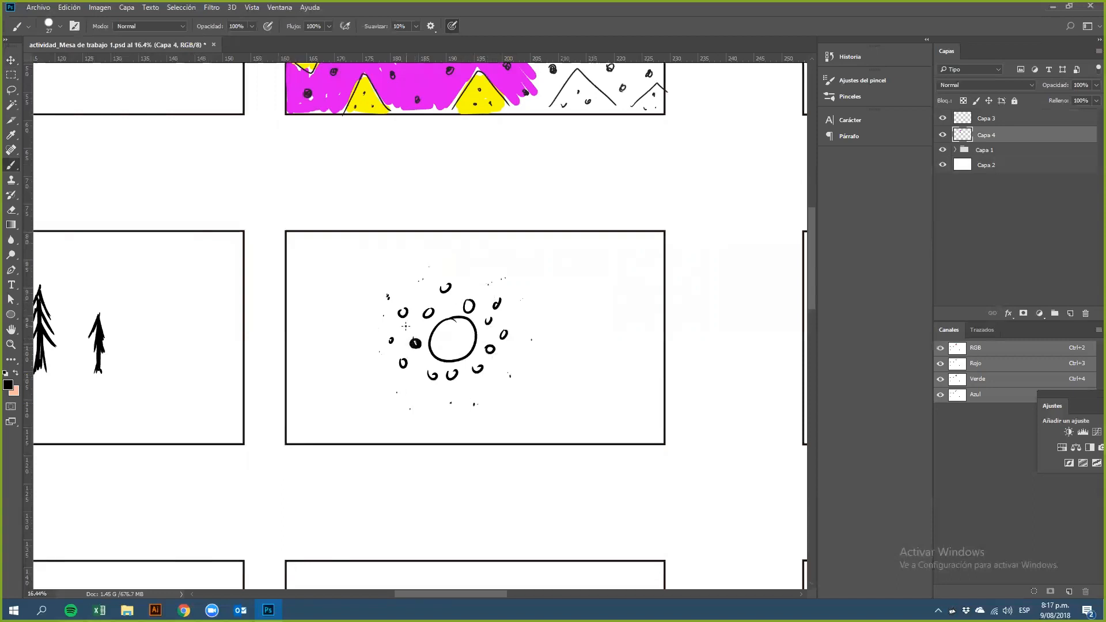
left_click_drag(488, 347, 490, 348)
Step: Sketch a diagonal staircase of two squares and a wide rectangle in the first Alineación frame
scroll(558, 350, "down", 1)
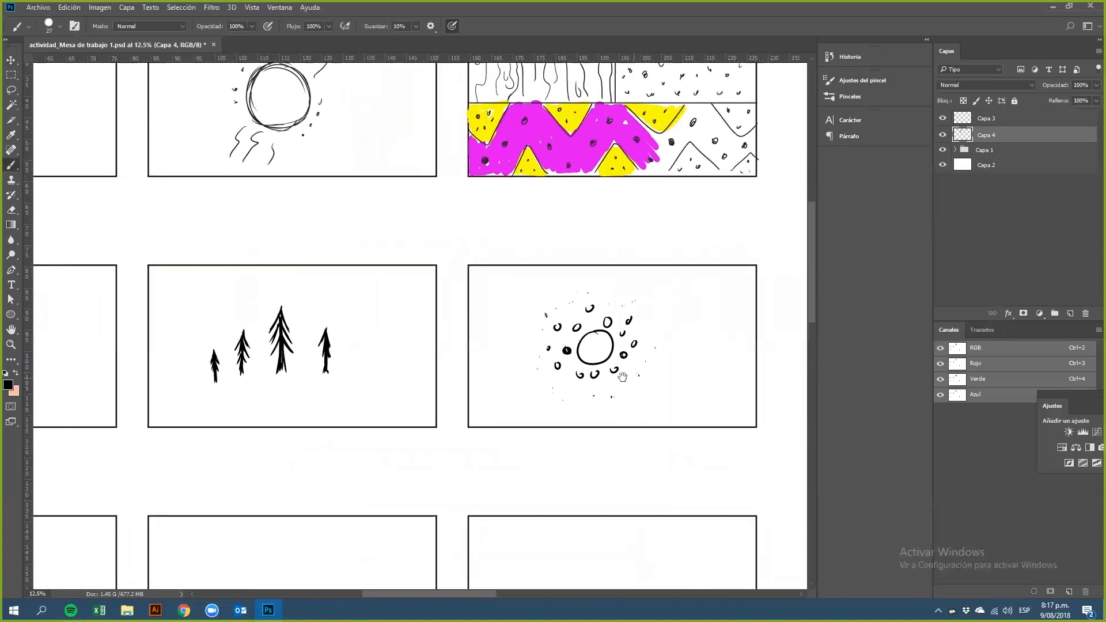
left_click_drag(644, 378, 617, 372)
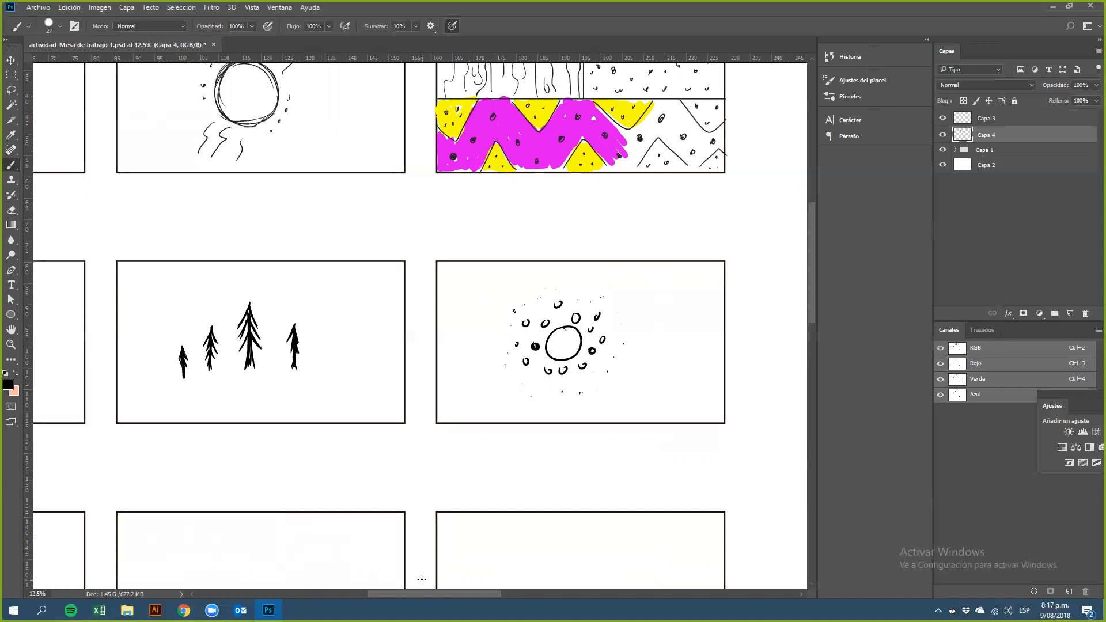
scroll(427, 444, "down", 1)
left_click_drag(406, 444, 531, 380)
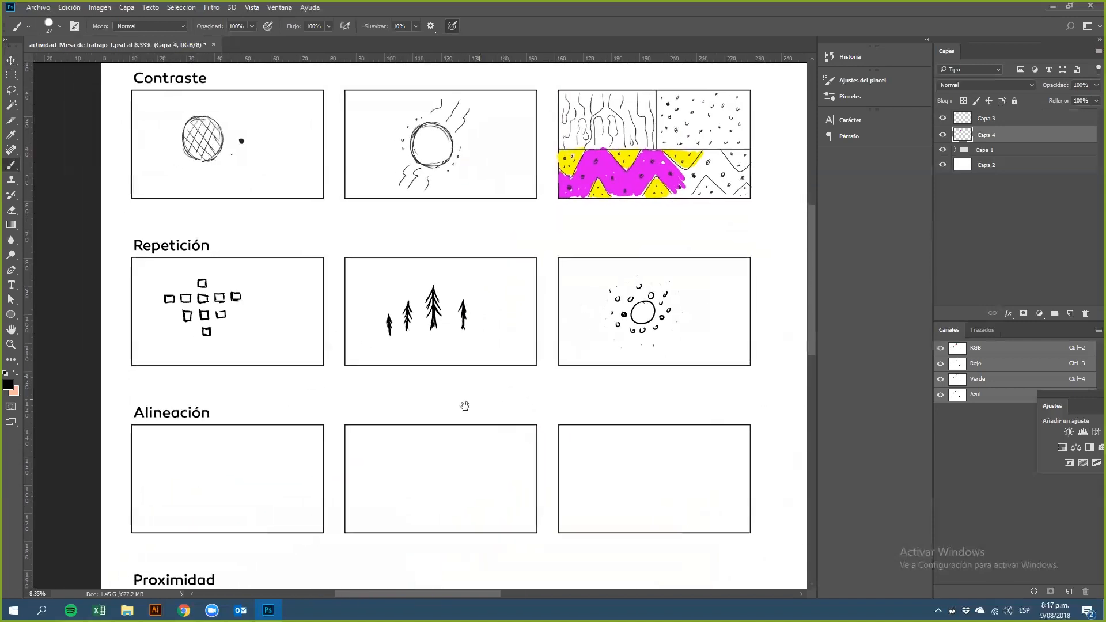
left_click_drag(303, 404, 316, 306)
mouse_move(241, 393)
left_mouse_down()
mouse_move(286, 403)
mouse_move(260, 385)
left_mouse_up()
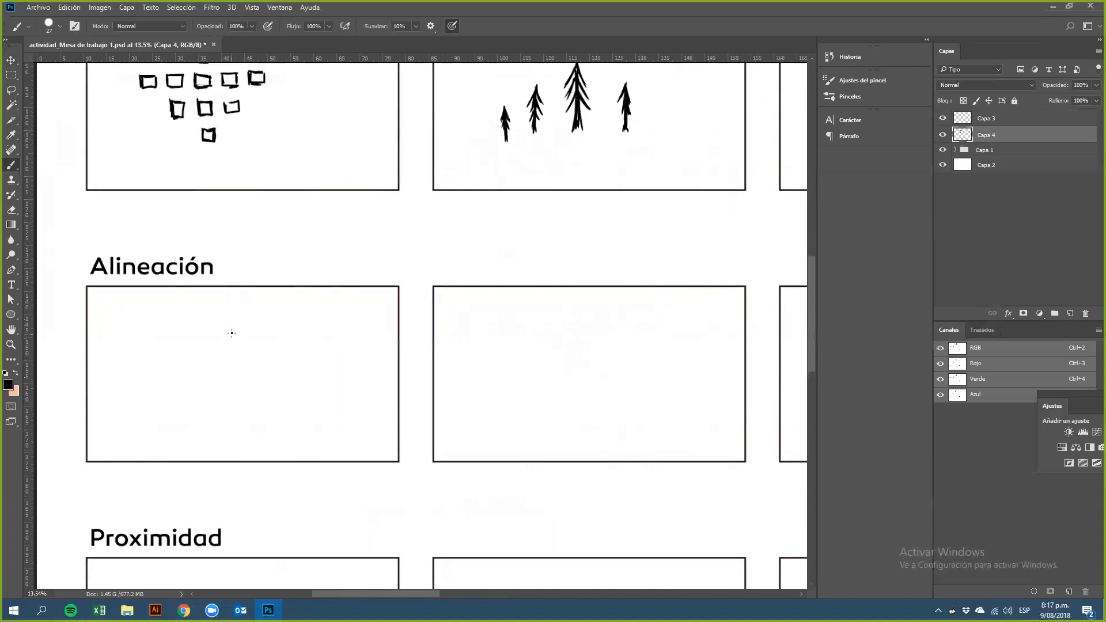
left_click_drag(222, 305, 222, 350)
mouse_move(222, 305)
left_mouse_down()
mouse_move(169, 308)
mouse_move(177, 308)
mouse_move(168, 356)
mouse_move(222, 352)
left_mouse_up()
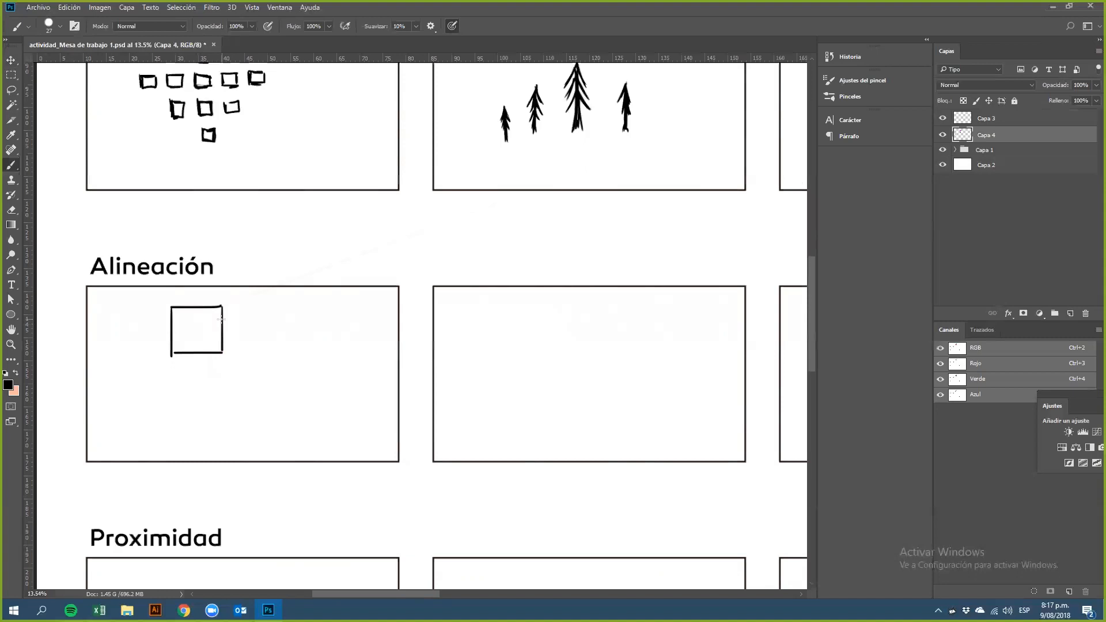
mouse_move(224, 359)
left_mouse_down()
mouse_move(223, 406)
mouse_move(269, 406)
mouse_move(232, 359)
mouse_move(272, 359)
mouse_move(270, 410)
left_mouse_up()
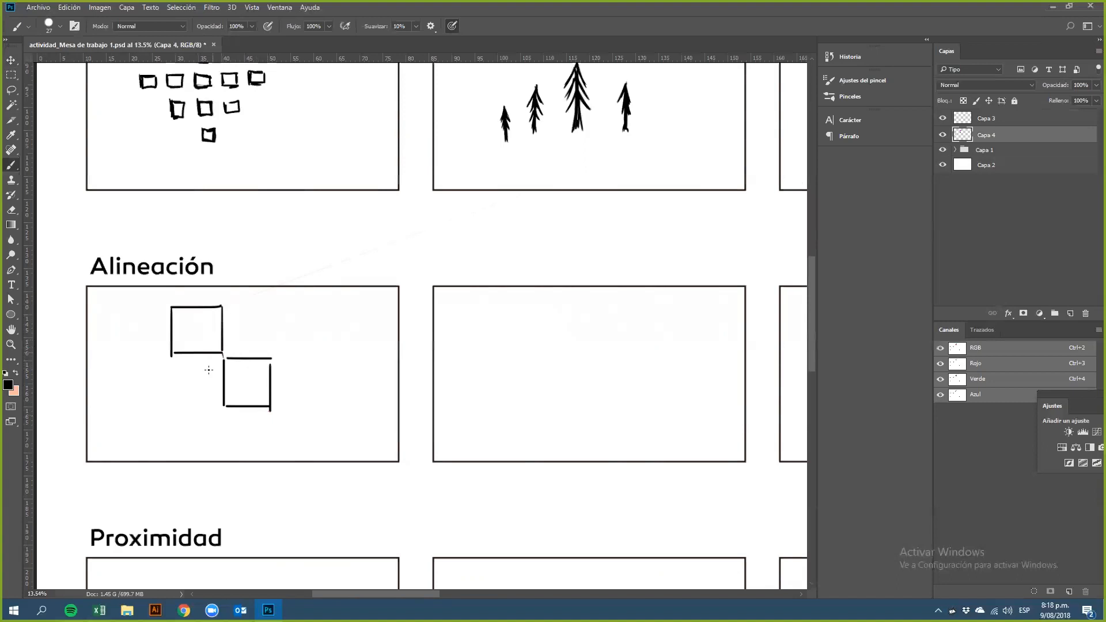
mouse_move(224, 417)
left_mouse_down()
mouse_move(224, 449)
mouse_move(344, 418)
left_mouse_up()
left_click_drag(224, 450, 344, 449)
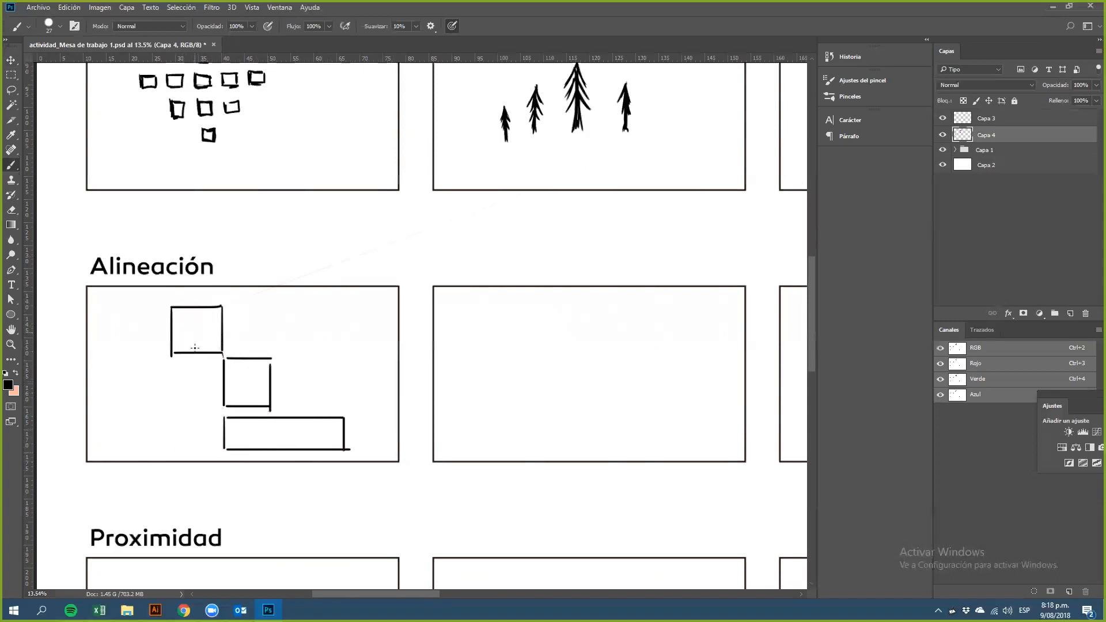
Step: Erase the top square's left edge and redraw it as a notched flag shape
key("e")
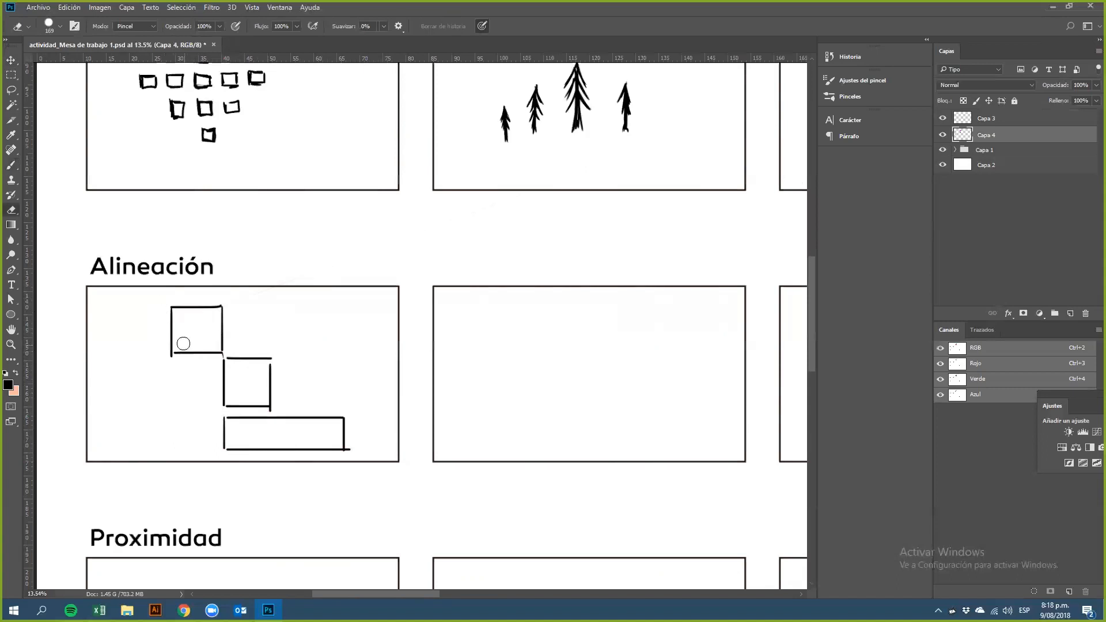
left_click_drag(175, 308, 168, 349)
key("b")
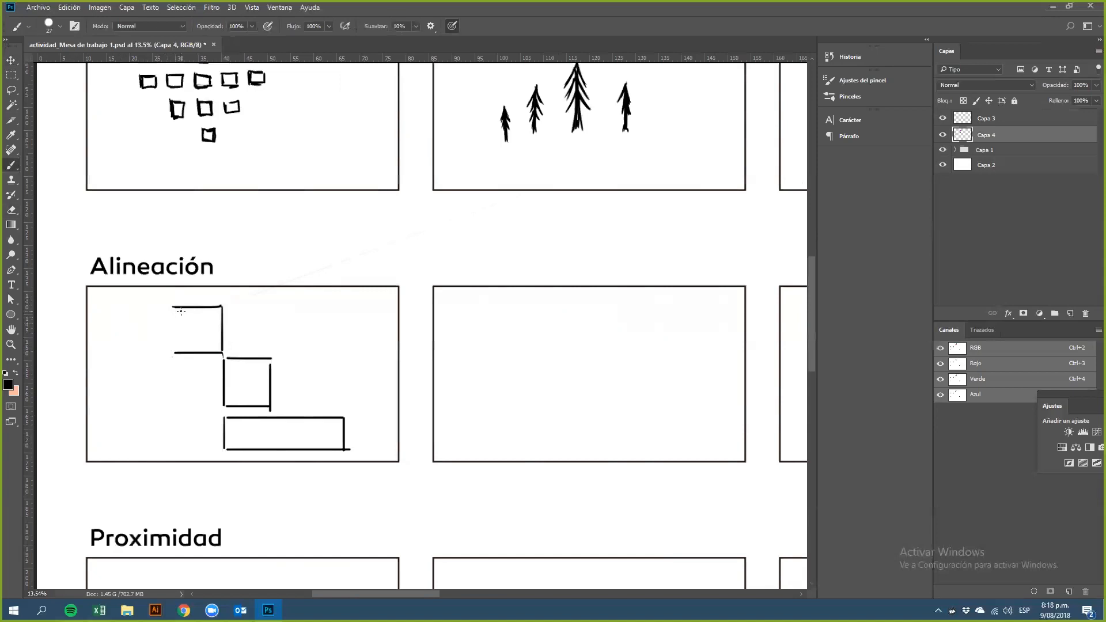
mouse_move(173, 307)
left_mouse_down()
mouse_move(175, 308)
mouse_move(175, 348)
mouse_move(187, 327)
mouse_move(175, 352)
left_mouse_up()
Step: Draw three stacked boxes in the second Alineación frame, the middle one widest and the bottom one right-aligned
left_click_drag(459, 303, 444, 436)
key("ctrl+z")
mouse_move(455, 338)
left_mouse_down()
mouse_move(460, 297)
mouse_move(624, 296)
left_mouse_up()
left_click_drag(456, 337, 632, 336)
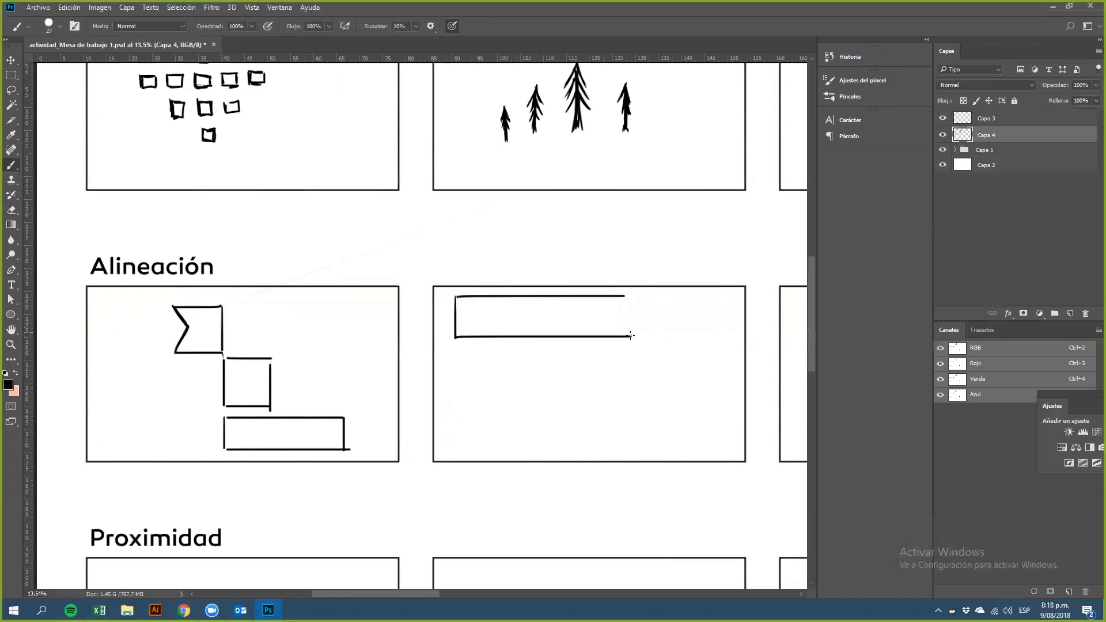
left_click_drag(623, 293, 622, 328)
left_click_drag(458, 348, 457, 397)
mouse_move(459, 347)
left_mouse_down()
mouse_move(606, 364)
mouse_move(718, 347)
mouse_move(718, 381)
left_mouse_up()
mouse_move(458, 398)
left_mouse_down()
mouse_move(680, 375)
mouse_move(717, 384)
mouse_move(719, 351)
mouse_move(722, 450)
left_mouse_up()
mouse_move(723, 408)
left_mouse_down()
mouse_move(568, 403)
mouse_move(544, 410)
mouse_move(541, 439)
mouse_move(543, 450)
mouse_move(730, 447)
left_mouse_up()
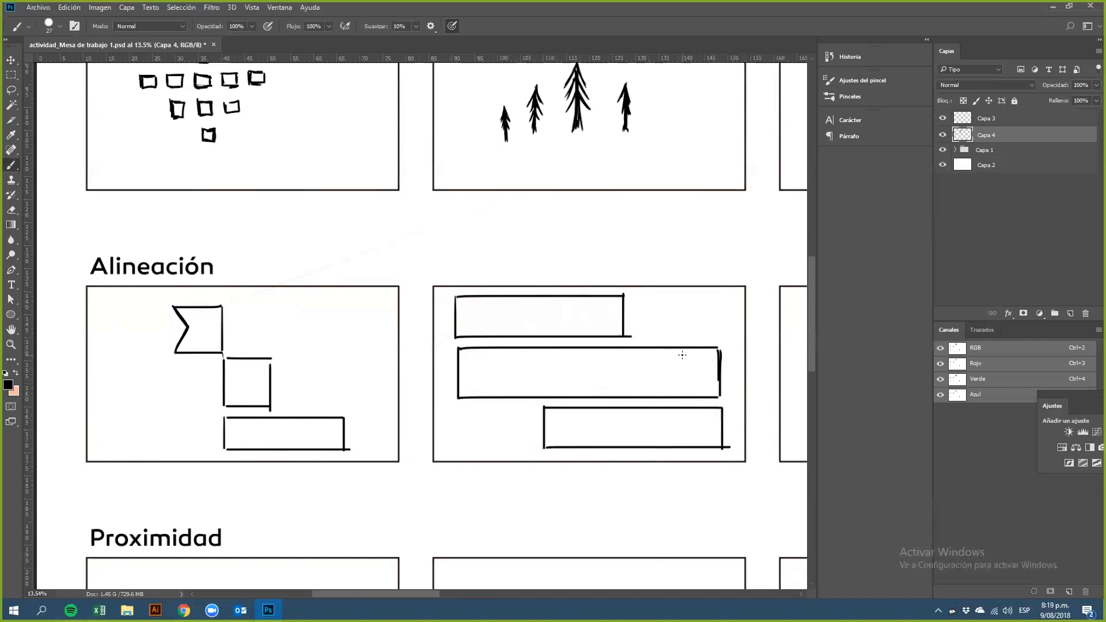
Step: Handwrite "texto 1", "texto 2" and "texto 3" inside the three boxes
mouse_move(472, 307)
left_mouse_down()
mouse_move(473, 332)
mouse_move(468, 311)
mouse_move(520, 325)
left_mouse_up()
mouse_move(521, 313)
left_mouse_down()
mouse_move(509, 325)
mouse_move(532, 326)
mouse_move(536, 304)
mouse_move(588, 325)
left_mouse_up()
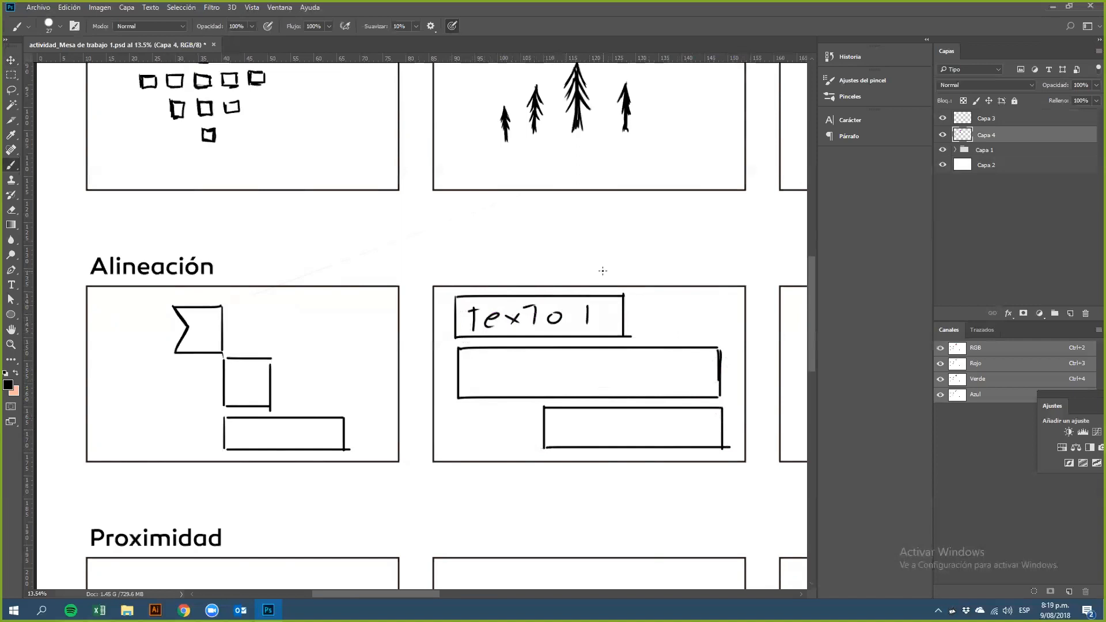
mouse_move(474, 356)
left_mouse_down()
mouse_move(473, 386)
mouse_move(480, 361)
mouse_move(502, 385)
left_mouse_up()
mouse_move(517, 368)
left_mouse_down()
mouse_move(530, 381)
mouse_move(518, 390)
left_mouse_up()
mouse_move(552, 359)
left_mouse_down()
mouse_move(542, 385)
mouse_move(570, 383)
mouse_move(574, 369)
mouse_move(637, 384)
left_mouse_up()
left_click_drag(586, 419, 587, 436)
mouse_move(573, 424)
left_mouse_down()
mouse_move(589, 420)
mouse_move(612, 438)
left_mouse_up()
mouse_move(615, 427)
left_mouse_down()
mouse_move(633, 438)
mouse_move(616, 439)
left_mouse_up()
mouse_move(644, 423)
left_mouse_down()
mouse_move(643, 441)
mouse_move(647, 423)
left_mouse_up()
mouse_move(670, 425)
left_mouse_down()
mouse_move(693, 427)
mouse_move(690, 440)
left_mouse_up()
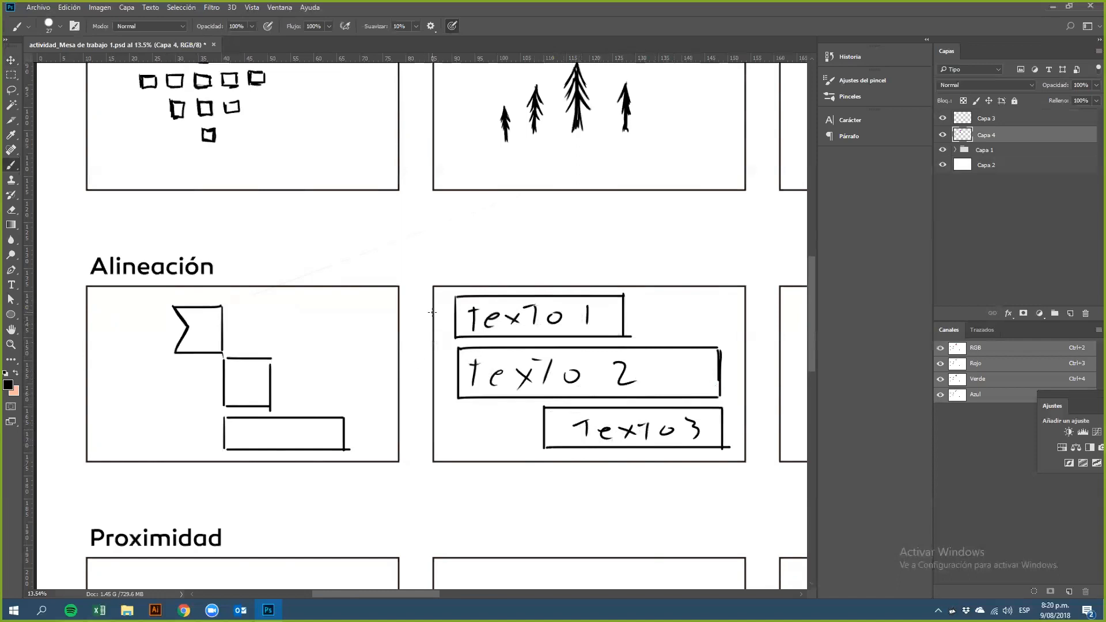
Step: Draw a top and a bottom box joined by a vertical line in the third Alineación frame
scroll(432, 312, "right", 10)
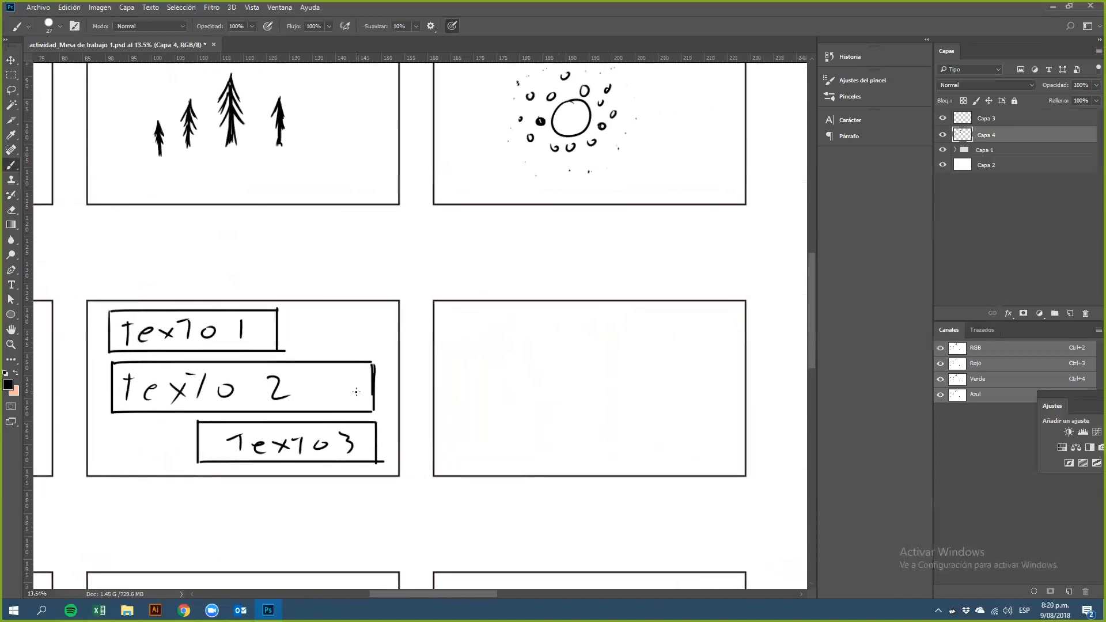
left_click_drag(465, 317, 465, 353)
key("ctrl+z")
mouse_move(464, 314)
left_mouse_down()
mouse_move(463, 348)
mouse_move(523, 313)
mouse_move(627, 314)
left_mouse_up()
mouse_move(466, 345)
left_mouse_down()
mouse_move(629, 347)
mouse_move(627, 314)
left_mouse_up()
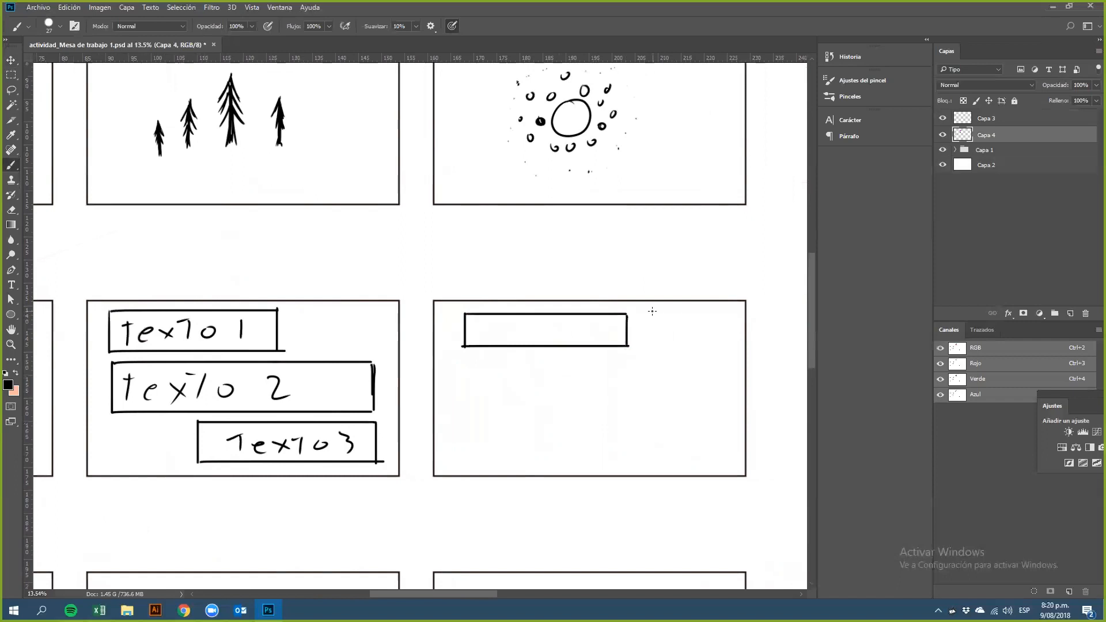
mouse_move(627, 316)
left_mouse_down()
mouse_move(608, 444)
mouse_move(535, 420)
mouse_move(467, 422)
mouse_move(467, 456)
mouse_move(625, 463)
mouse_move(625, 424)
mouse_move(627, 457)
left_mouse_up()
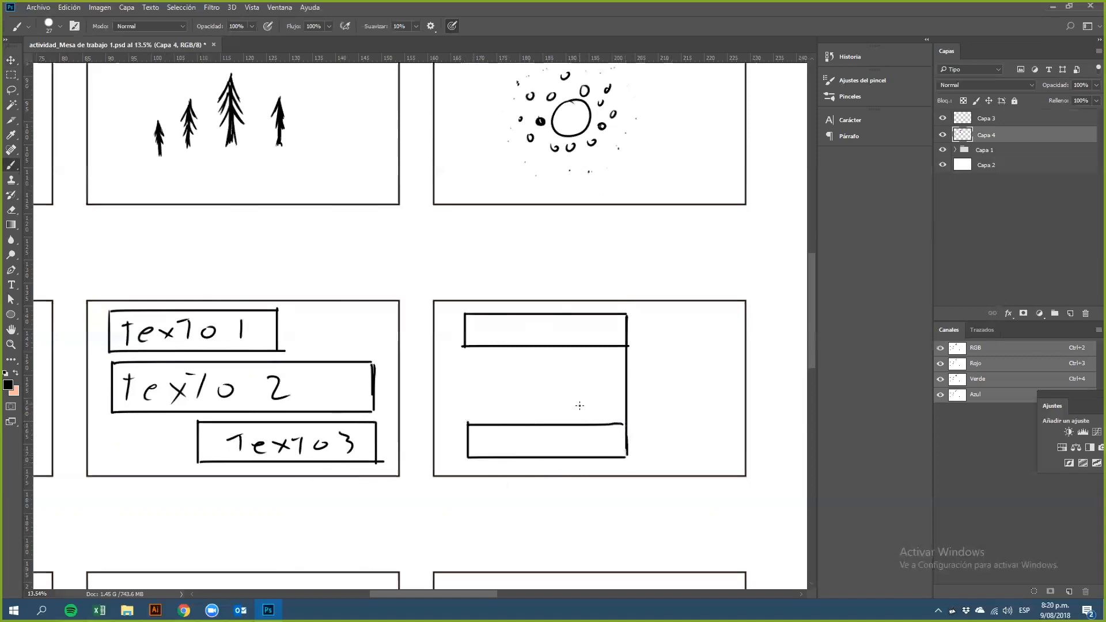
Step: Draw two boxes extending right from the vertical line, overlapping the left boxes
mouse_move(591, 387)
left_mouse_down()
mouse_move(590, 357)
mouse_move(707, 358)
left_mouse_up()
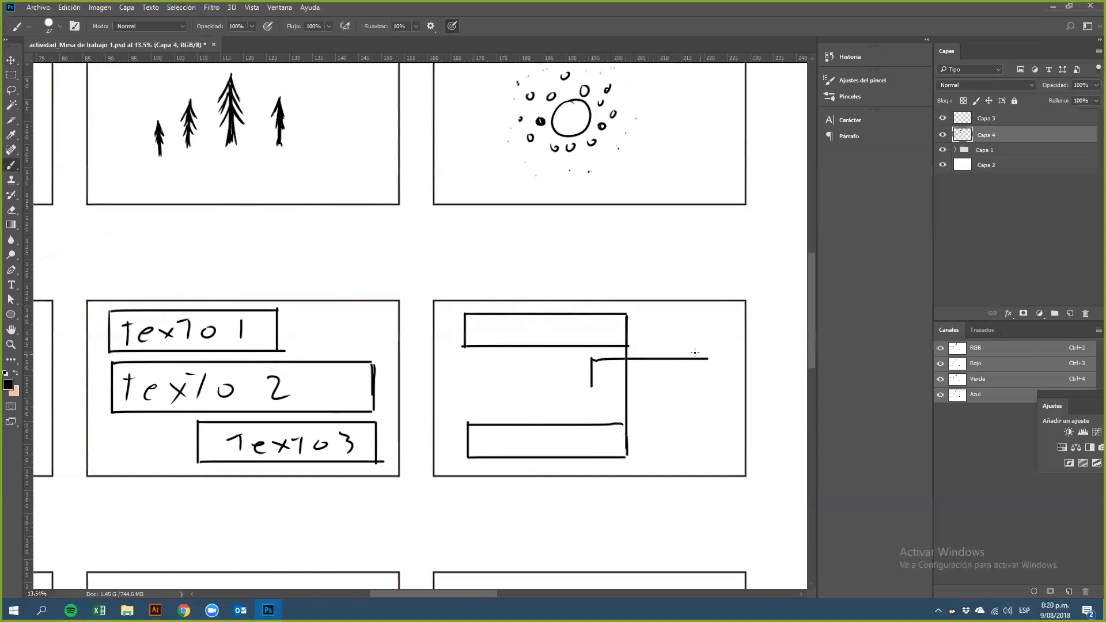
left_click_drag(591, 387, 716, 387)
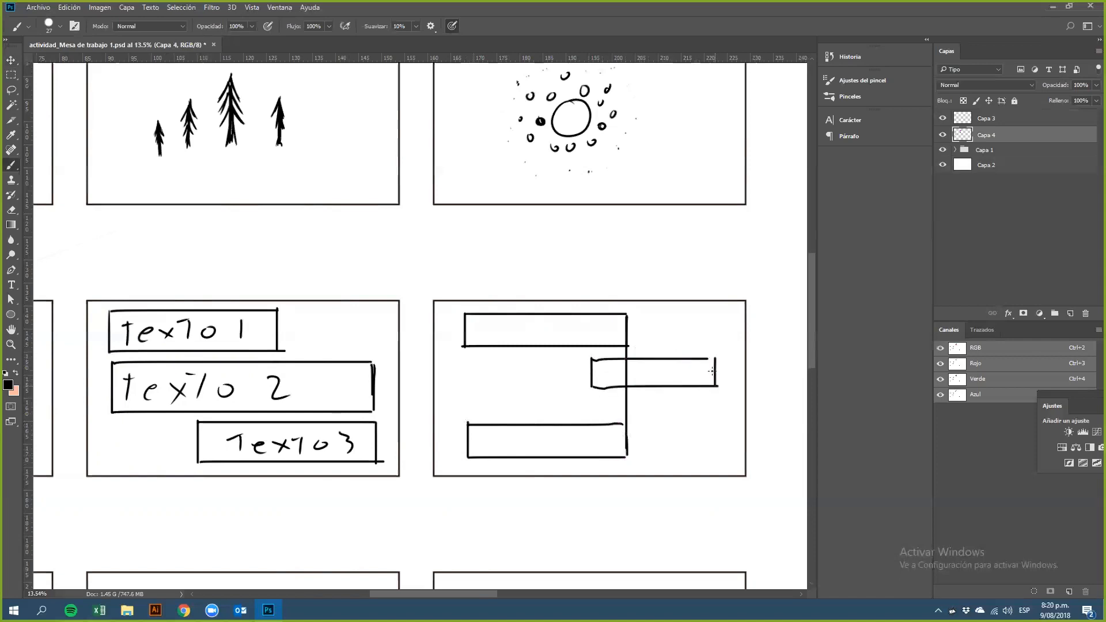
mouse_move(592, 360)
left_mouse_down()
mouse_move(592, 472)
mouse_move(702, 468)
left_mouse_up()
left_click(597, 431)
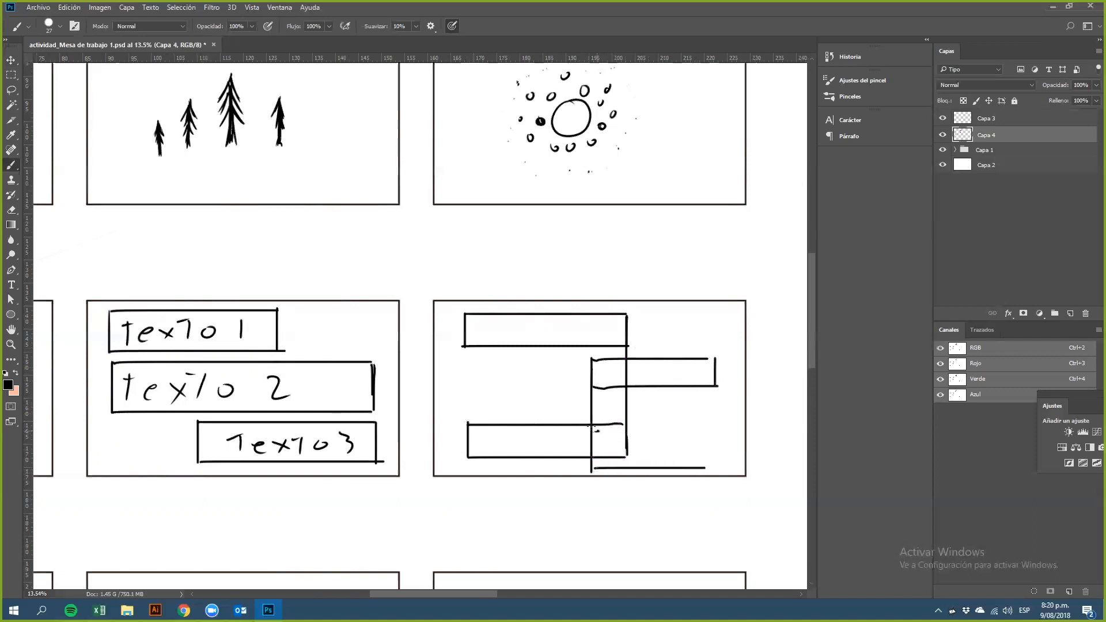
mouse_move(593, 434)
left_mouse_down()
mouse_move(709, 430)
mouse_move(711, 470)
left_mouse_up()
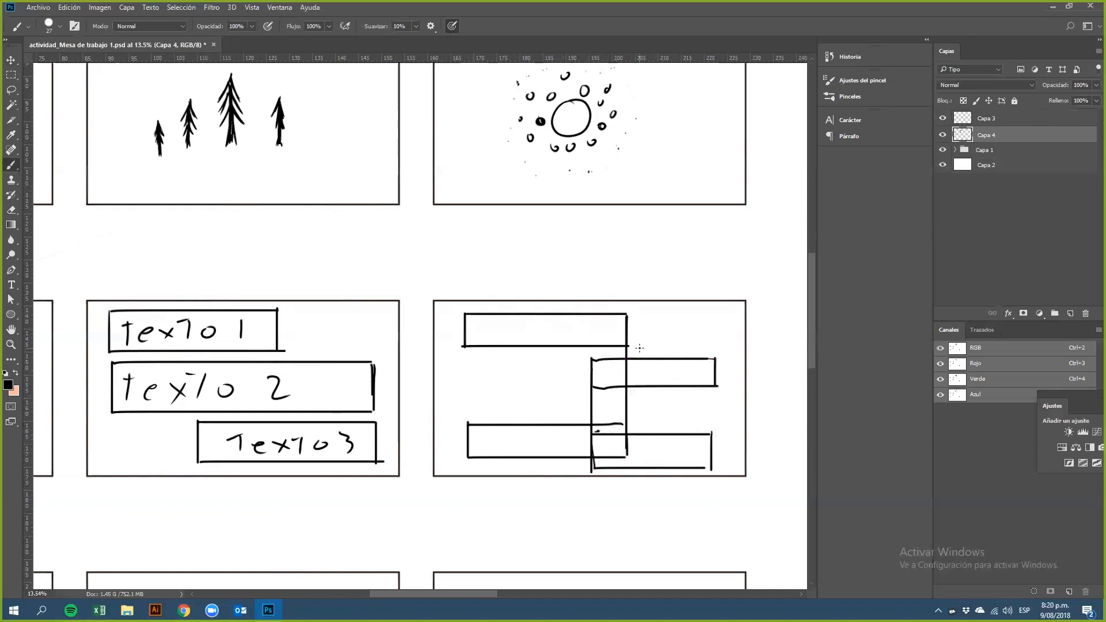
Step: Erase the overlapping lines inside the right boxes and redraw their left edges with the brush
key("e")
mouse_move(628, 368)
left_mouse_down()
mouse_move(637, 369)
mouse_move(617, 371)
mouse_move(630, 375)
mouse_move(626, 366)
left_mouse_up()
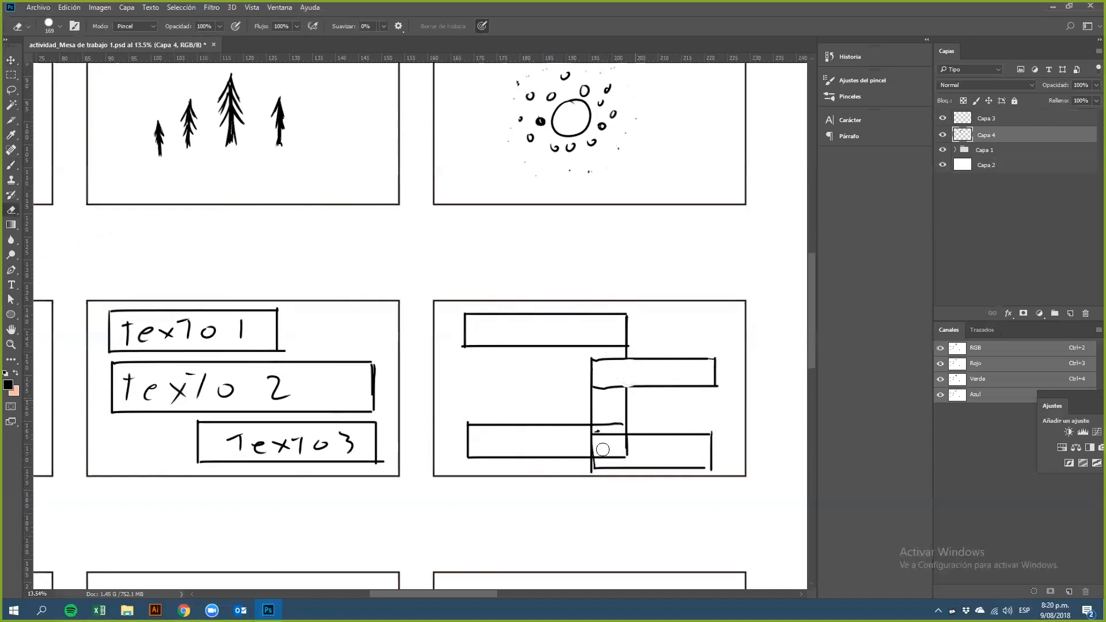
mouse_move(606, 425)
left_mouse_down()
mouse_move(605, 439)
mouse_move(586, 444)
mouse_move(603, 445)
mouse_move(583, 435)
mouse_move(615, 437)
mouse_move(599, 467)
left_mouse_up()
key("b")
mouse_move(616, 386)
left_mouse_down()
mouse_move(631, 386)
mouse_move(617, 390)
left_mouse_up()
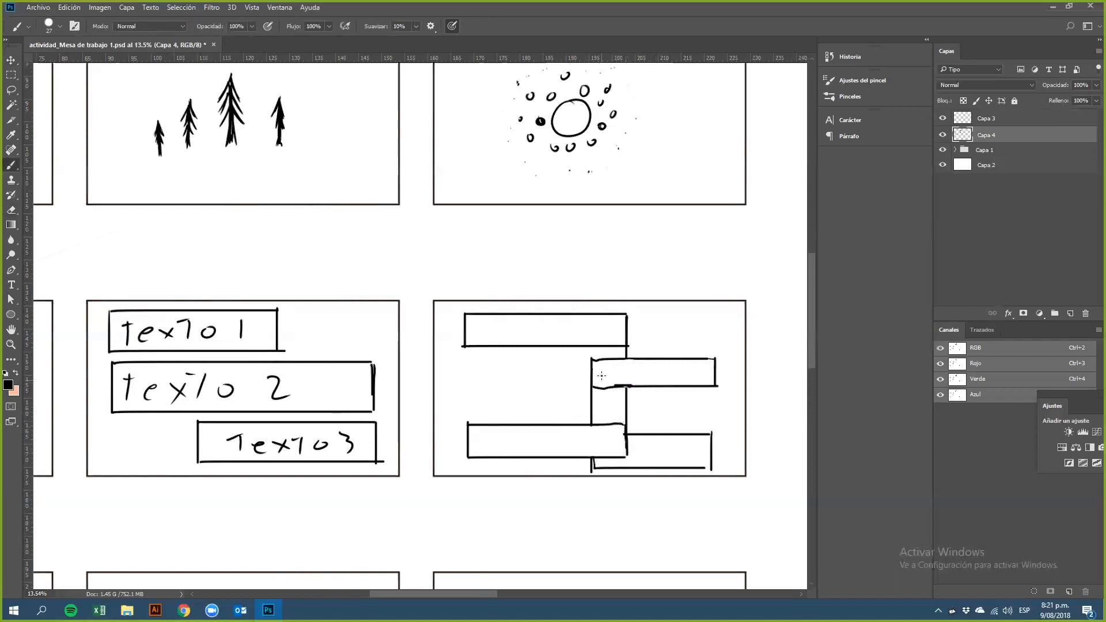
left_click_drag(597, 387, 598, 426)
left_click_drag(621, 344, 623, 433)
scroll(573, 396, "down", 4)
scroll(596, 397, "up", 1)
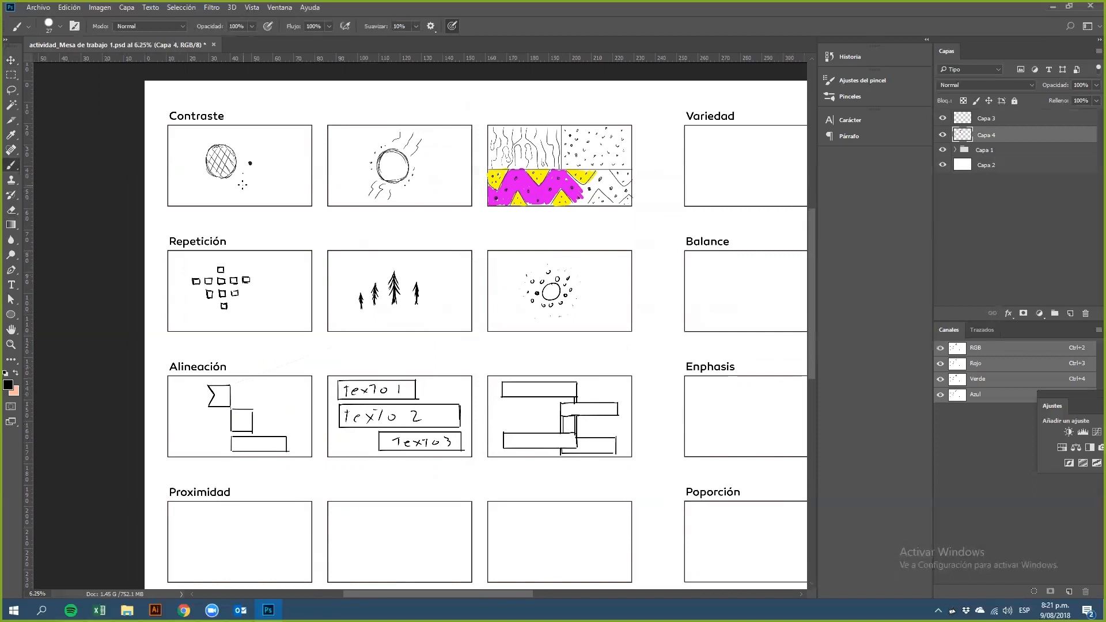
left_click_drag(427, 424, 394, 348)
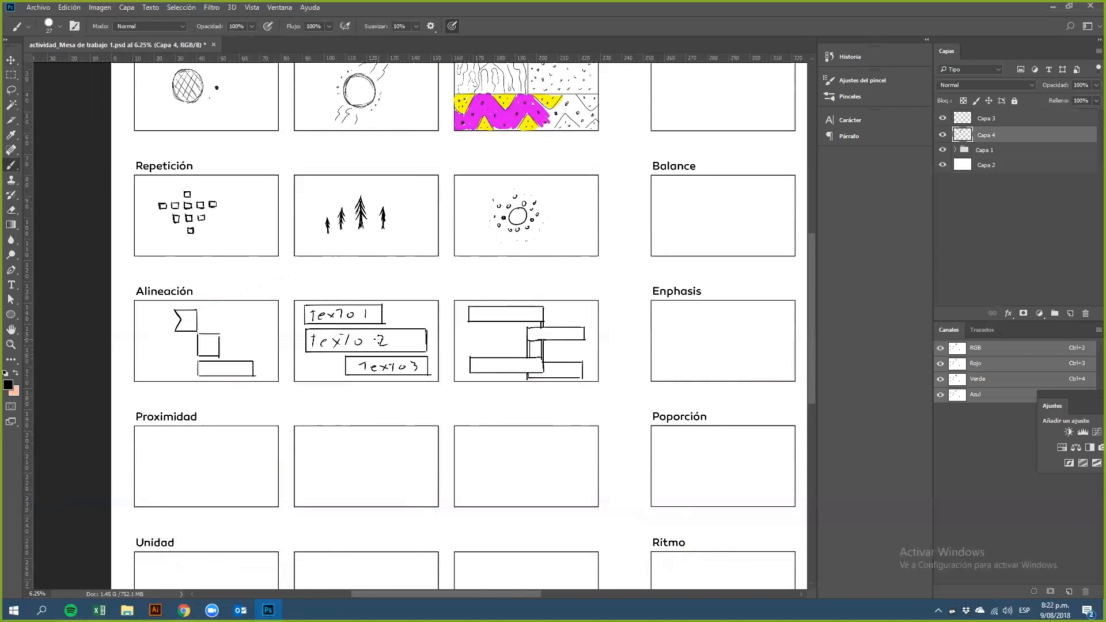
scroll(242, 454, "up", 3)
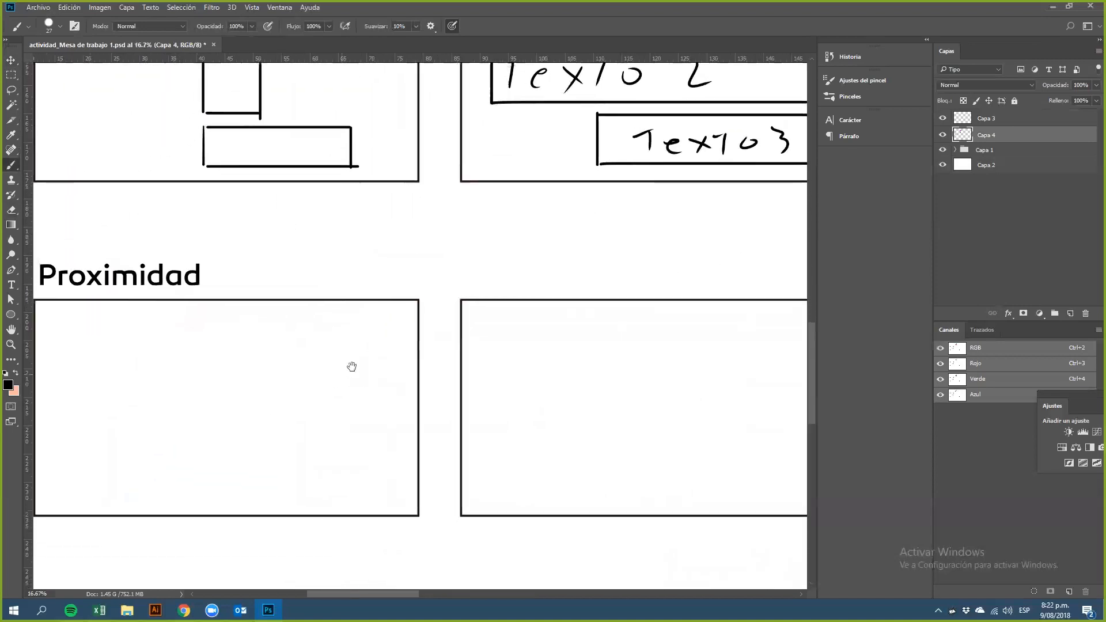
left_click_drag(351, 367, 368, 323)
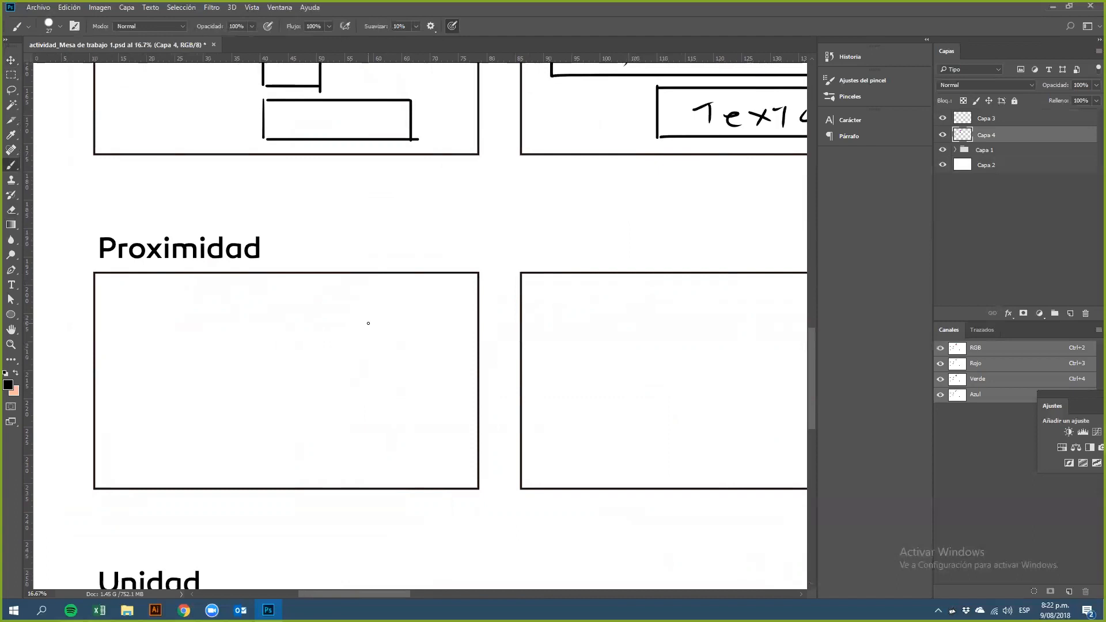
Step: Draw a small circle linked to two tiny circles in the upper-left corner of the first Proximidad frame
mouse_move(138, 308)
left_mouse_down()
mouse_move(151, 325)
mouse_move(153, 311)
left_mouse_up()
left_click_drag(123, 294, 124, 329)
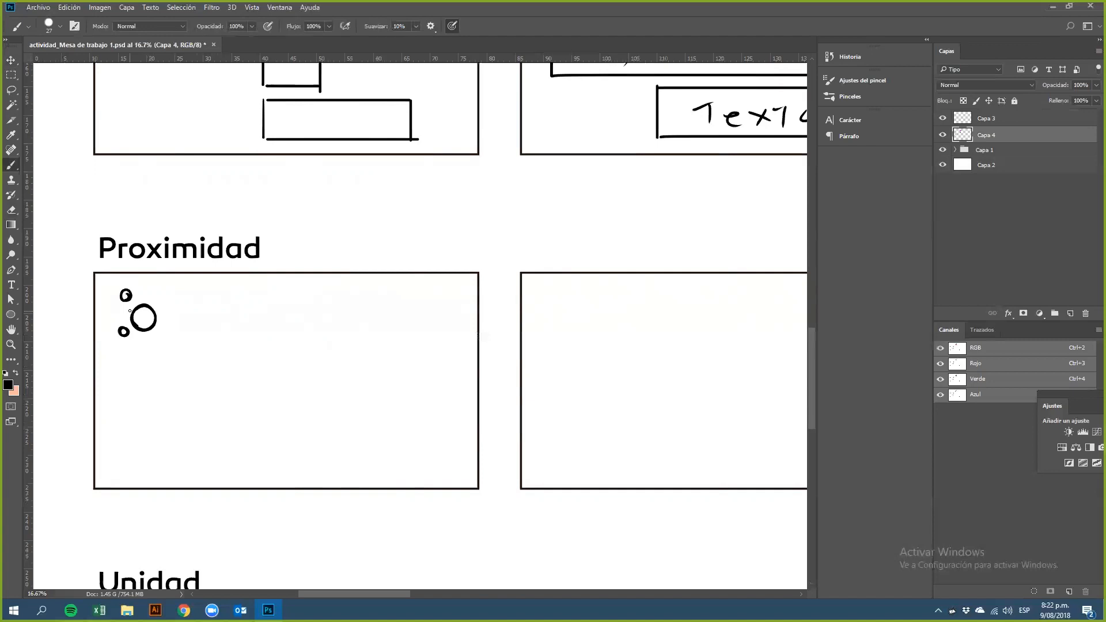
mouse_move(141, 308)
left_mouse_down()
mouse_move(130, 299)
mouse_move(127, 330)
mouse_move(135, 325)
left_mouse_up()
Step: Draw a large circle with a small circle and dot joined to it by lines near the frame's right side
mouse_move(353, 365)
left_mouse_down()
mouse_move(333, 414)
mouse_move(380, 430)
mouse_move(403, 392)
mouse_move(374, 359)
mouse_move(341, 371)
left_mouse_up()
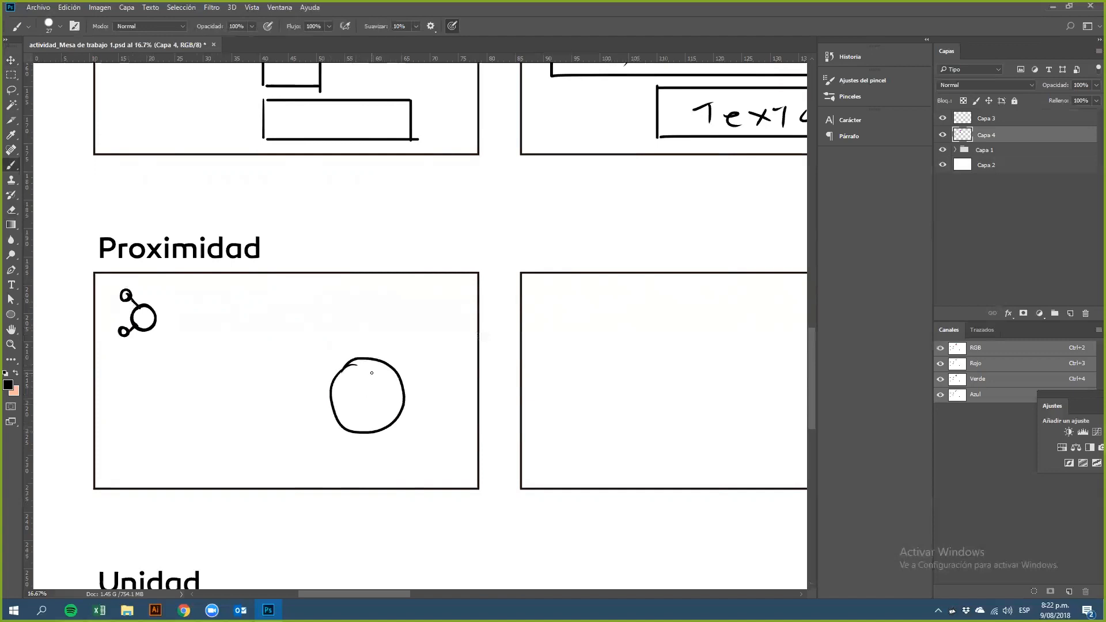
mouse_move(429, 370)
left_mouse_down()
mouse_move(404, 382)
mouse_move(425, 380)
left_mouse_up()
left_click_drag(430, 389, 421, 429)
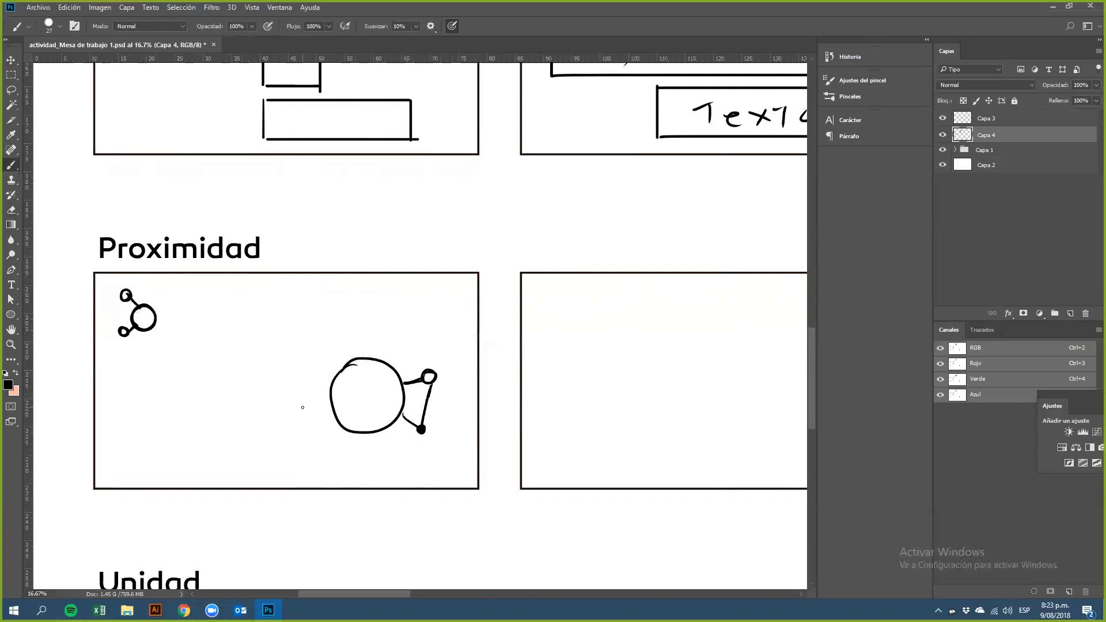
Step: Draw a cross of small squares in the second Proximidad frame plus one square near its upper right
left_click_drag(558, 393, 364, 386)
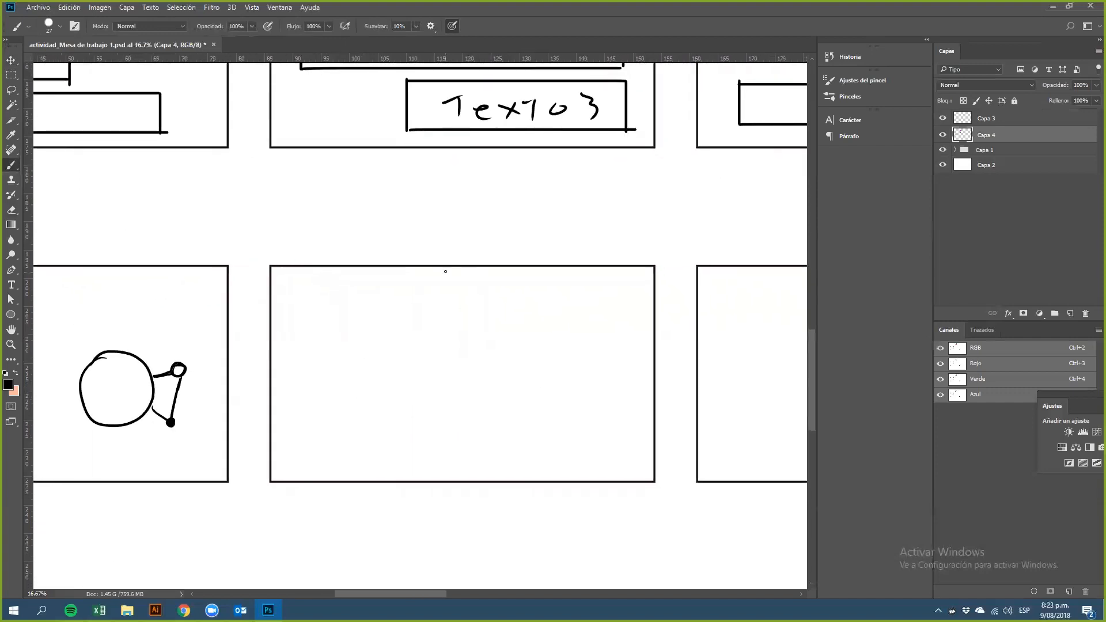
left_click_drag(405, 391, 405, 412)
key("ctrl+z")
mouse_move(401, 389)
left_mouse_down()
mouse_move(402, 411)
mouse_move(423, 409)
mouse_move(402, 410)
left_mouse_up()
mouse_move(580, 299)
left_mouse_down()
mouse_move(581, 314)
mouse_move(600, 293)
mouse_move(581, 296)
mouse_move(599, 320)
mouse_move(603, 301)
mouse_move(587, 302)
left_mouse_up()
key("ctrl+z")
mouse_move(400, 381)
left_mouse_down()
mouse_move(421, 388)
mouse_move(423, 374)
mouse_move(401, 374)
mouse_move(396, 410)
mouse_move(378, 399)
mouse_move(378, 409)
left_mouse_up()
mouse_move(378, 409)
left_mouse_down()
mouse_move(429, 410)
mouse_move(443, 392)
mouse_move(444, 409)
left_mouse_up()
left_click_drag(444, 409, 429, 409)
mouse_move(401, 413)
left_mouse_down()
mouse_move(419, 432)
mouse_move(401, 431)
mouse_move(404, 451)
mouse_move(421, 435)
left_mouse_up()
mouse_move(421, 435)
left_mouse_down()
mouse_move(420, 457)
mouse_move(403, 457)
left_mouse_up()
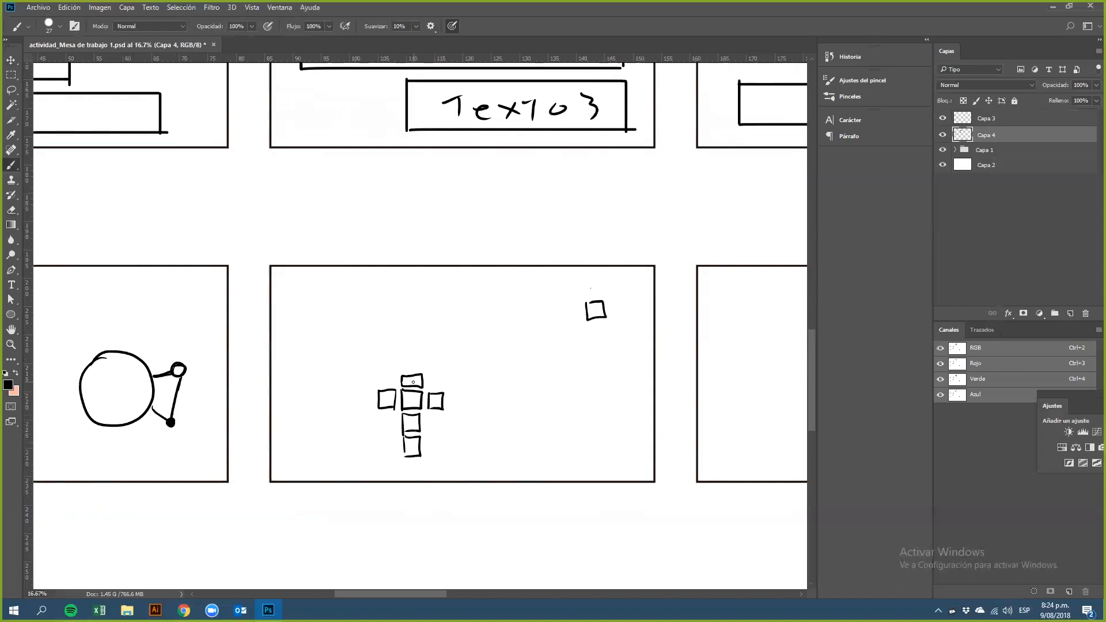
Step: Add more small squares extending the cross sideways and forming a separate cluster to its right
mouse_move(374, 392)
left_mouse_down()
mouse_move(374, 407)
mouse_move(364, 391)
mouse_move(360, 405)
left_mouse_up()
mouse_move(450, 395)
left_mouse_down()
mouse_move(450, 409)
mouse_move(468, 393)
left_mouse_up()
mouse_move(468, 393)
left_mouse_down()
mouse_move(468, 407)
mouse_move(451, 409)
left_mouse_up()
mouse_move(481, 437)
left_mouse_down()
mouse_move(498, 451)
mouse_move(482, 429)
mouse_move(495, 428)
mouse_move(495, 413)
mouse_move(477, 390)
mouse_move(495, 405)
mouse_move(489, 390)
mouse_move(468, 397)
mouse_move(493, 372)
mouse_move(475, 368)
mouse_move(502, 396)
mouse_move(520, 369)
mouse_move(501, 372)
mouse_move(520, 421)
mouse_move(521, 403)
mouse_move(501, 405)
mouse_move(507, 448)
mouse_move(536, 433)
left_mouse_up()
left_click_drag(532, 382, 540, 370)
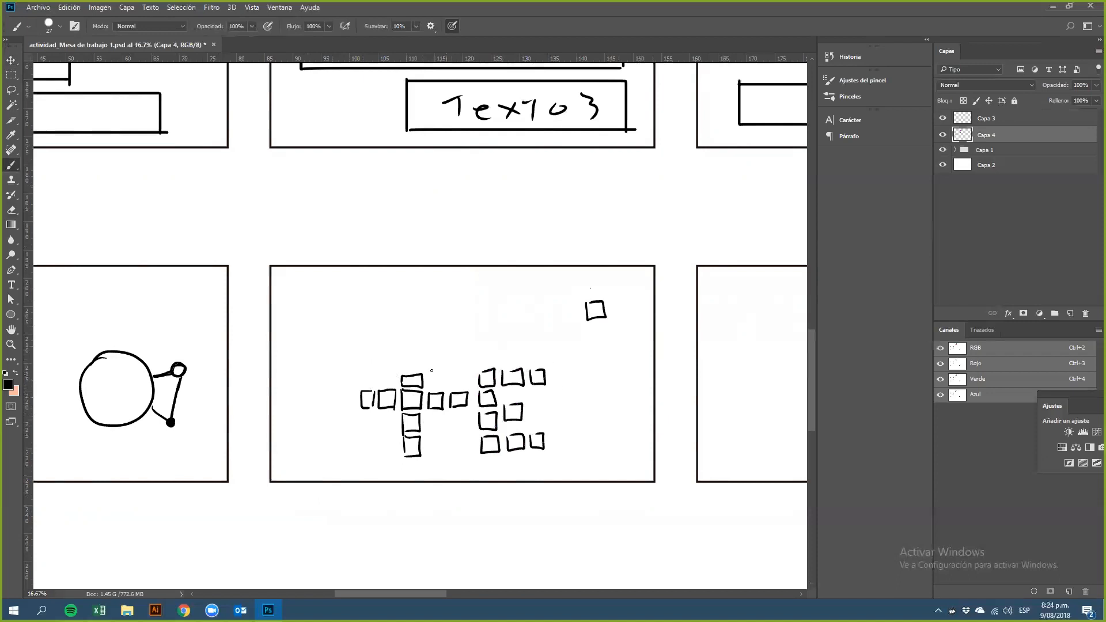
Step: Hatch the inside of the small squares with the brush and erase one stray stroke
mouse_move(407, 454)
left_mouse_down()
mouse_move(406, 422)
mouse_move(417, 421)
mouse_move(413, 381)
mouse_move(382, 399)
mouse_move(434, 403)
mouse_move(437, 390)
mouse_move(466, 394)
left_mouse_up()
mouse_move(485, 452)
left_mouse_down()
mouse_move(483, 424)
mouse_move(491, 375)
left_mouse_up()
left_click_drag(505, 416, 519, 407)
left_click_drag(511, 445, 526, 435)
left_click_drag(534, 446, 538, 432)
left_click_drag(503, 388, 522, 373)
left_click_drag(530, 381, 538, 374)
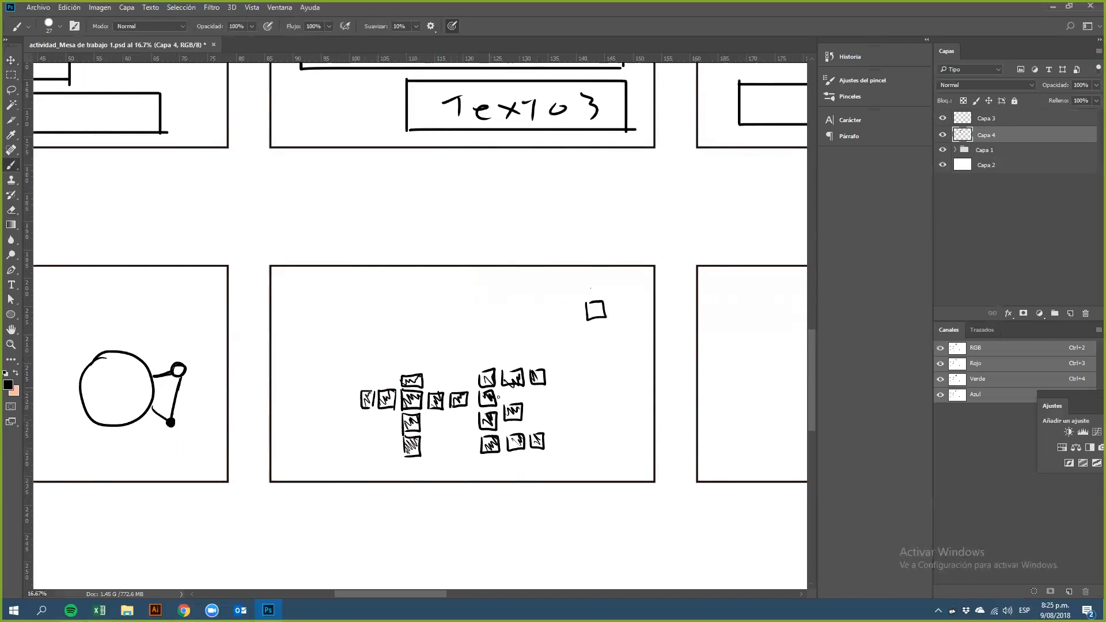
key("e")
mouse_move(510, 410)
left_mouse_down()
mouse_move(519, 404)
mouse_move(501, 429)
mouse_move(501, 409)
mouse_move(519, 423)
mouse_move(503, 425)
mouse_move(514, 416)
left_mouse_up()
Step: Draw a small cross of five squares near the upper-right corner of the second Proximidad frame
key("b")
mouse_move(580, 302)
left_mouse_down()
mouse_move(568, 324)
mouse_move(558, 302)
mouse_move(614, 319)
mouse_move(632, 297)
mouse_move(615, 299)
mouse_move(600, 345)
mouse_move(595, 327)
left_mouse_up()
mouse_move(588, 279)
left_mouse_down()
mouse_move(603, 294)
mouse_move(590, 277)
left_mouse_up()
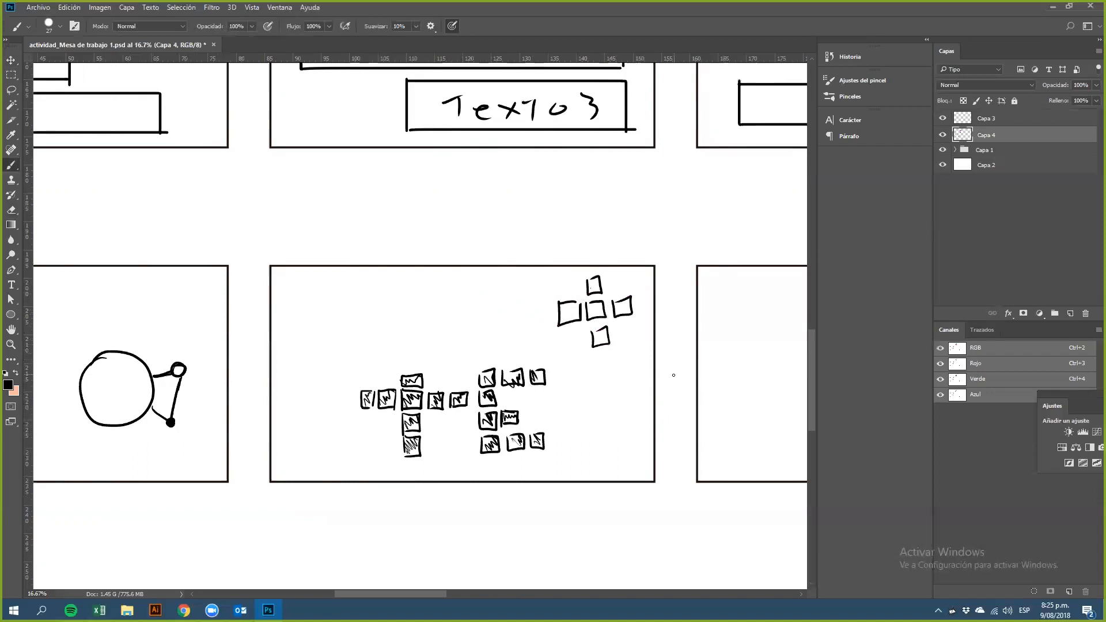
Step: Draw a large pine tree on the right side of the third Proximidad frame
left_click_drag(556, 375, 230, 381)
left_click_drag(526, 387, 438, 393)
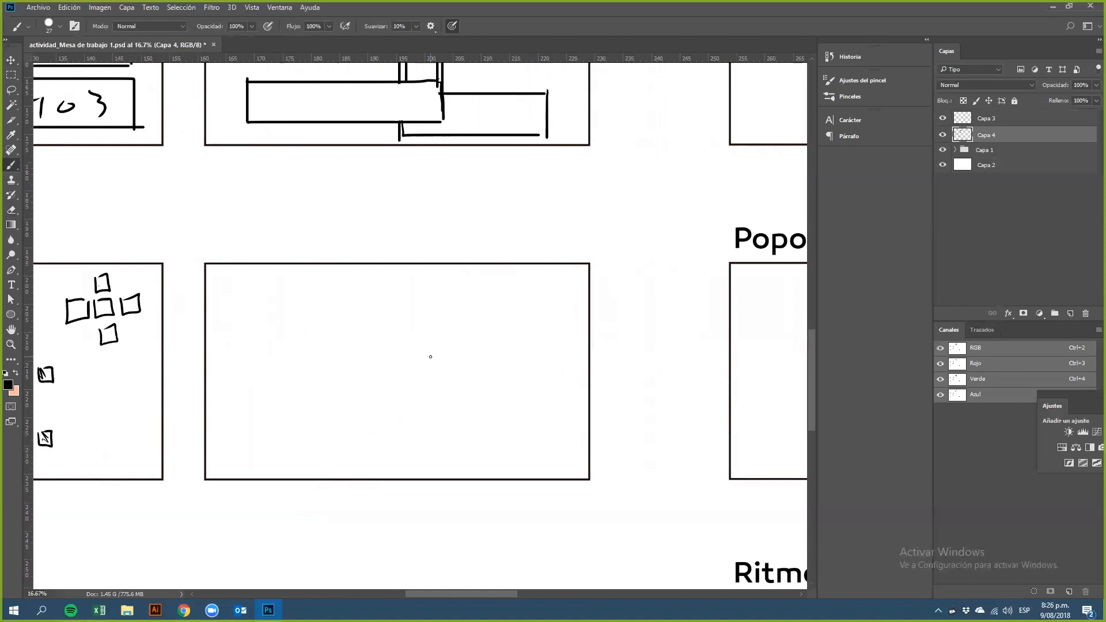
mouse_move(516, 278)
left_mouse_down()
mouse_move(470, 333)
mouse_move(550, 344)
mouse_move(440, 413)
left_mouse_up()
left_click_drag(507, 336, 570, 396)
mouse_move(505, 376)
left_mouse_down()
mouse_move(487, 409)
mouse_move(491, 465)
left_mouse_up()
mouse_move(523, 392)
left_mouse_down()
mouse_move(524, 462)
mouse_move(560, 434)
left_mouse_up()
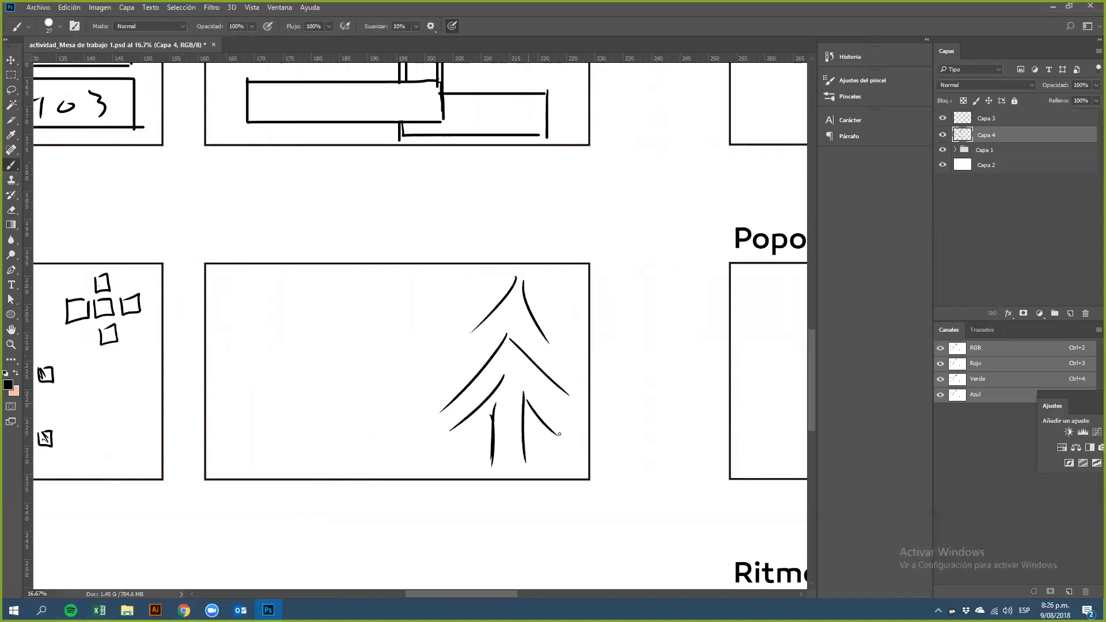
mouse_move(497, 320)
left_mouse_down()
mouse_move(439, 379)
mouse_move(549, 355)
left_mouse_up()
mouse_move(493, 420)
left_mouse_down()
mouse_move(459, 452)
mouse_move(543, 439)
mouse_move(477, 470)
mouse_move(489, 484)
left_mouse_up()
left_click_drag(527, 441, 523, 478)
mouse_move(507, 277)
left_mouse_down()
mouse_move(443, 343)
mouse_move(541, 295)
mouse_move(557, 319)
left_mouse_up()
mouse_move(448, 343)
left_mouse_down()
mouse_move(438, 370)
mouse_move(468, 386)
mouse_move(445, 422)
left_mouse_up()
mouse_move(453, 434)
left_mouse_down()
mouse_move(473, 414)
mouse_move(474, 453)
left_mouse_up()
mouse_move(536, 439)
left_mouse_down()
mouse_move(563, 425)
mouse_move(556, 383)
left_mouse_up()
mouse_move(546, 312)
left_mouse_down()
mouse_move(560, 348)
mouse_move(546, 311)
left_mouse_up()
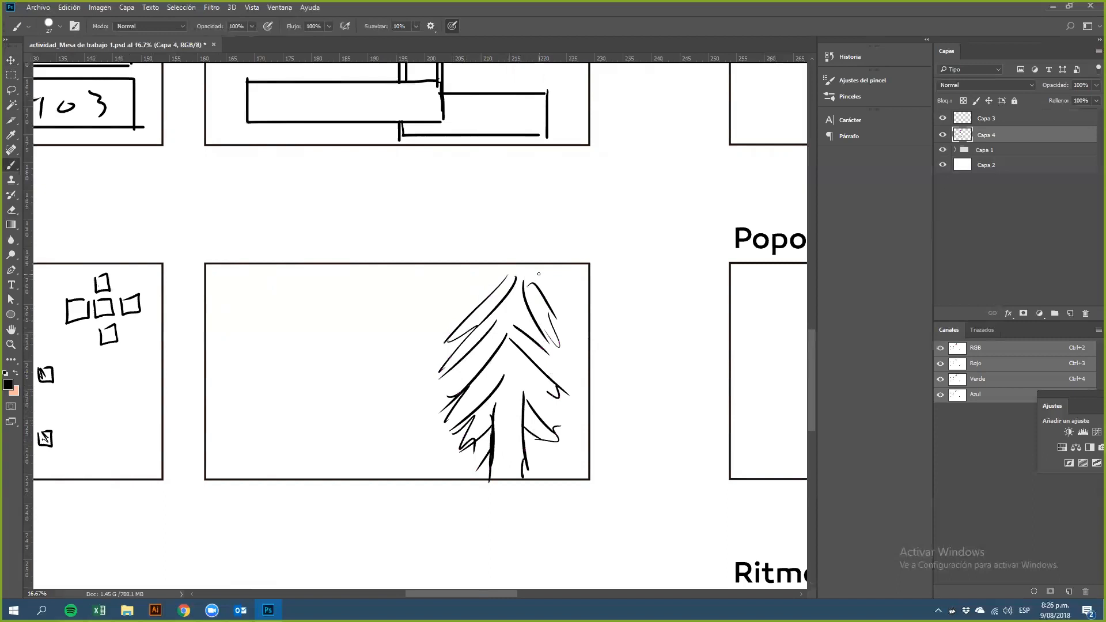
Step: Draw a tiny tree and a horizontal ground line running from the frame's left edge to the large tree
mouse_move(279, 371)
left_mouse_down()
mouse_move(279, 403)
mouse_move(280, 379)
mouse_move(284, 390)
left_mouse_up()
left_click_drag(279, 390, 279, 408)
left_click_drag(205, 414, 467, 414)
key("ctrl+z")
left_click_drag(206, 404, 456, 404)
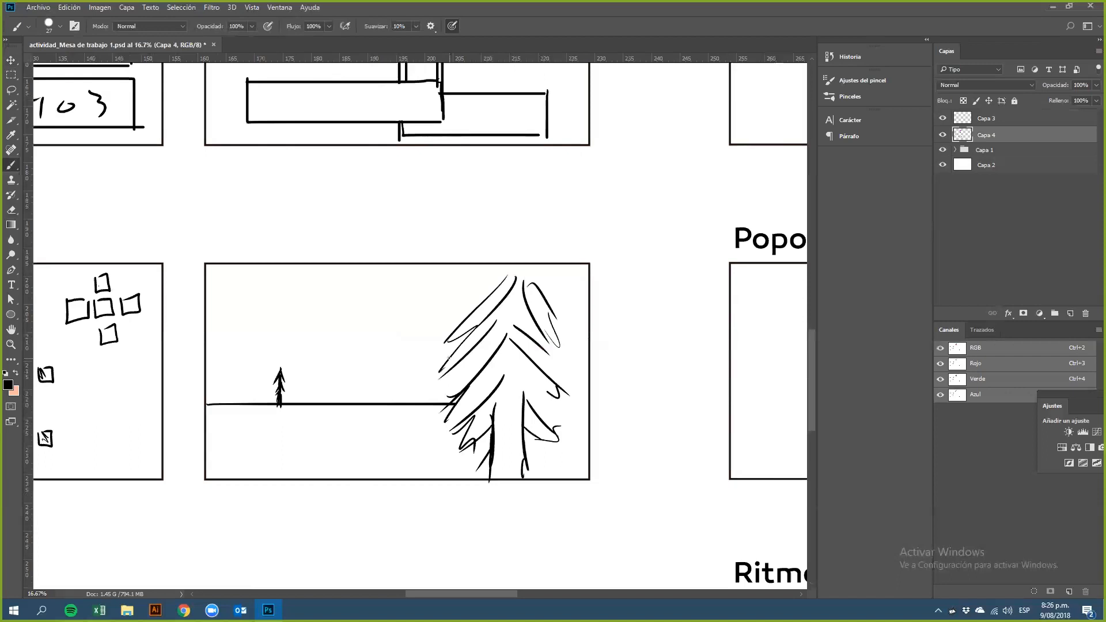
Step: Sketch a cloud in the upper-left corner and extend the ground line to the right of the large tree
mouse_move(208, 295)
left_mouse_down()
mouse_move(240, 280)
mouse_move(309, 312)
left_mouse_up()
mouse_move(207, 328)
left_mouse_down()
mouse_move(285, 341)
mouse_move(315, 321)
mouse_move(347, 327)
left_mouse_up()
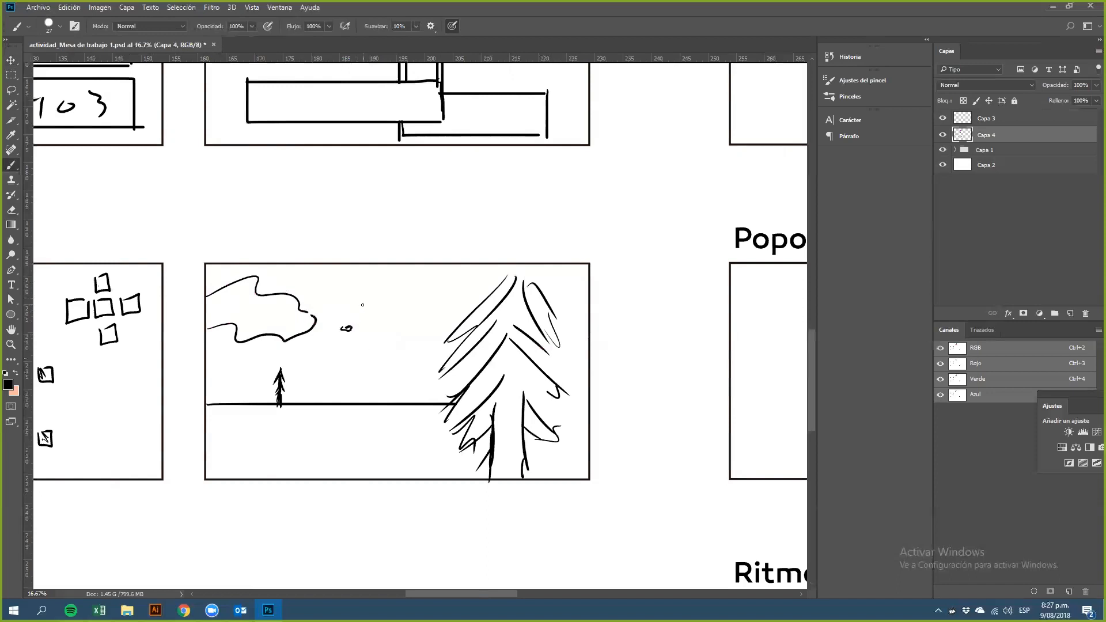
left_click_drag(532, 403, 581, 406)
Step: Draw a medium-sized pine tree between the tiny tree and the large tree
mouse_move(372, 320)
left_mouse_down()
mouse_move(347, 359)
mouse_move(385, 351)
mouse_move(356, 376)
mouse_move(363, 397)
left_mouse_up()
left_click_drag(364, 384, 357, 443)
left_click_drag(370, 423, 369, 383)
left_click_drag(372, 360, 393, 387)
mouse_move(357, 434)
left_mouse_down()
mouse_move(370, 431)
mouse_move(359, 437)
left_mouse_up()
left_click_drag(364, 388, 358, 431)
mouse_move(363, 364)
left_mouse_down()
mouse_move(338, 389)
mouse_move(351, 368)
left_mouse_up()
left_click_drag(374, 343, 376, 360)
left_click_drag(371, 319, 378, 331)
left_click_drag(373, 343, 391, 374)
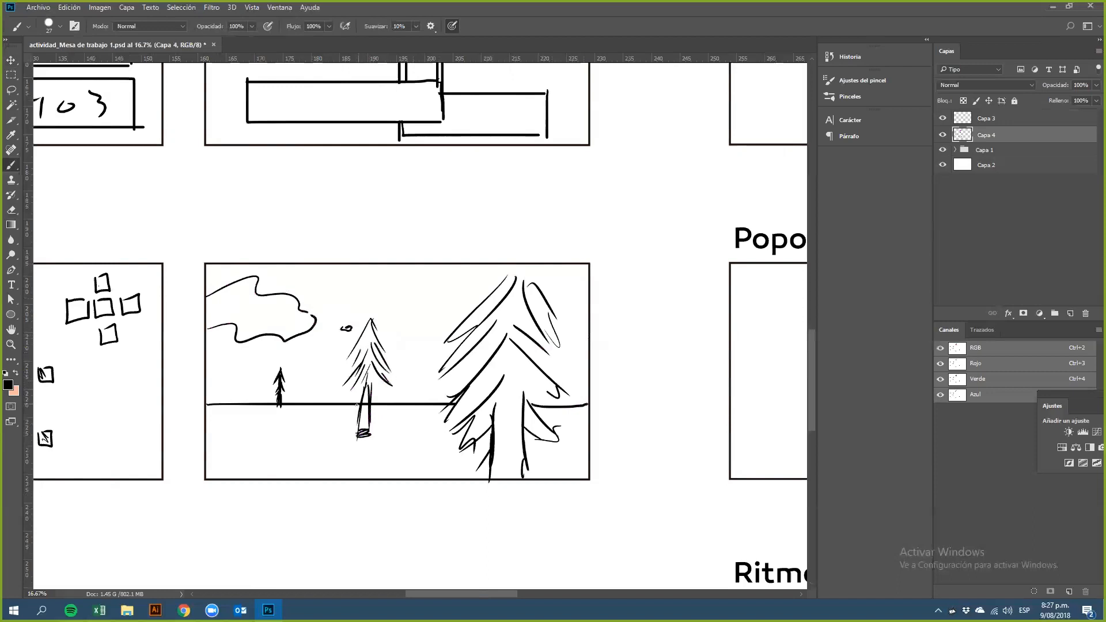
Step: Draw two parallel diagonal lines across the first Unidad frame
key("e")
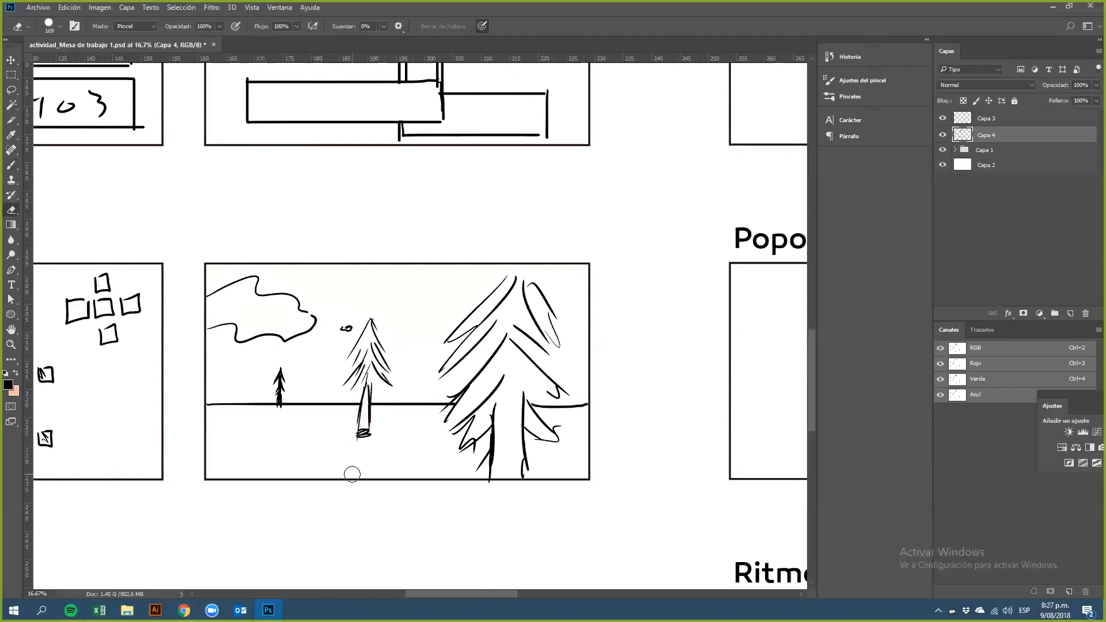
key("b")
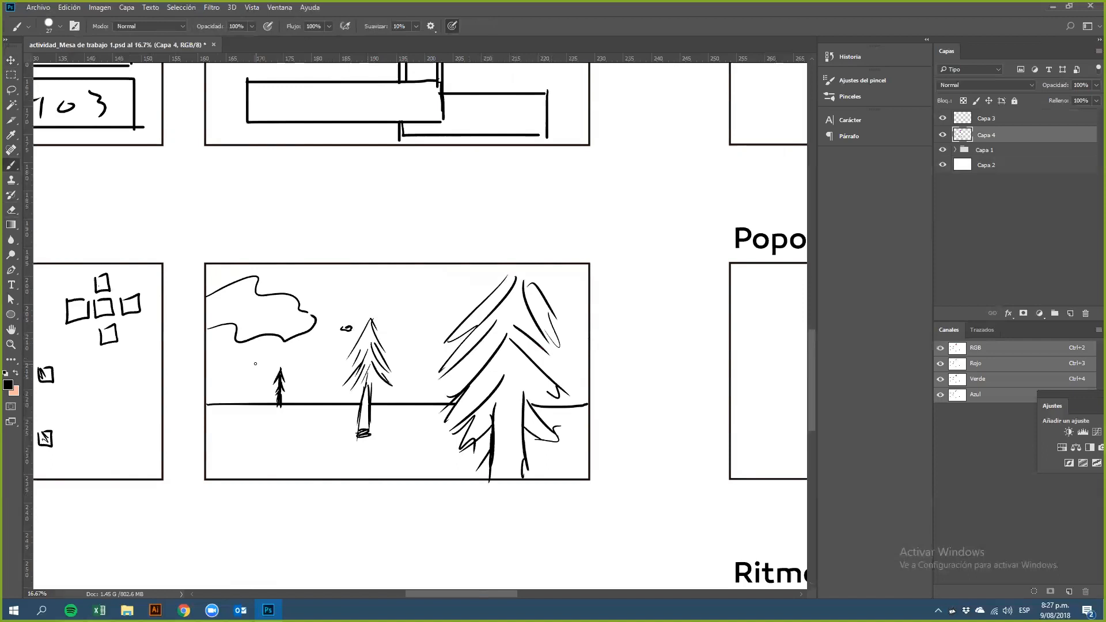
scroll(529, 372, "down", 6)
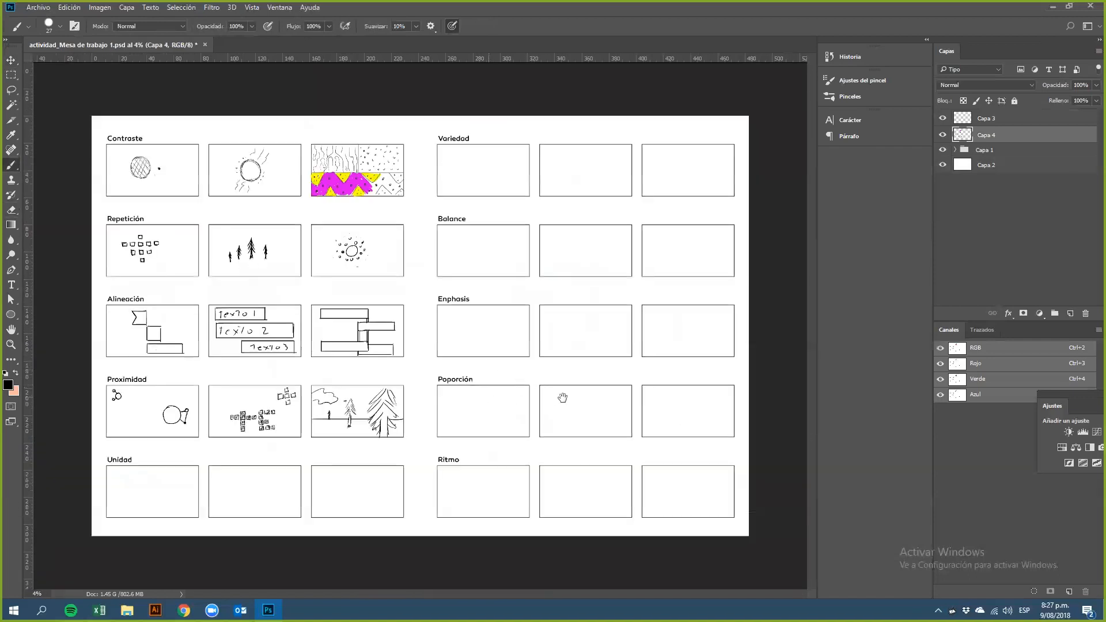
scroll(423, 403, "up", 1)
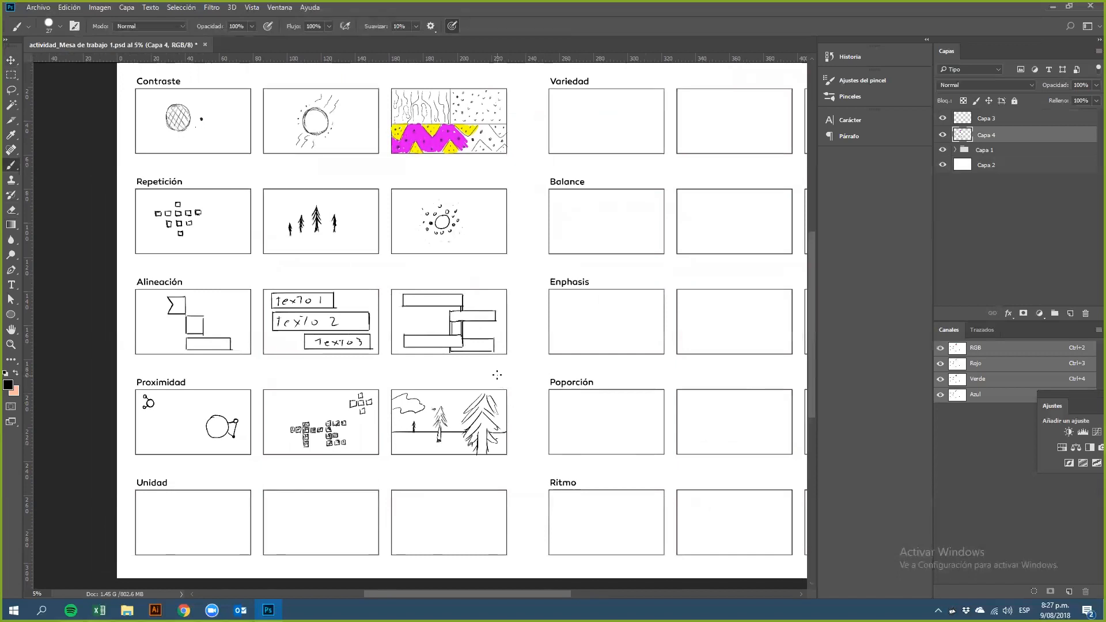
scroll(225, 505, "up", 3)
mouse_move(227, 494)
left_mouse_down()
mouse_move(321, 386)
mouse_move(353, 382)
left_mouse_up()
scroll(308, 396, "up", 1)
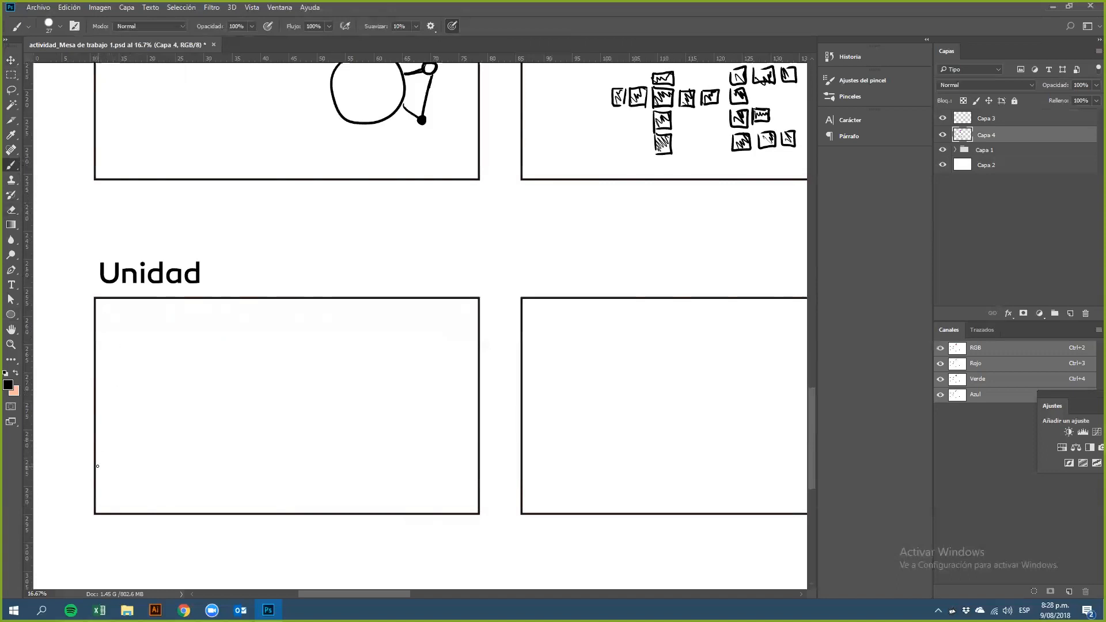
left_click_drag(96, 473, 219, 297)
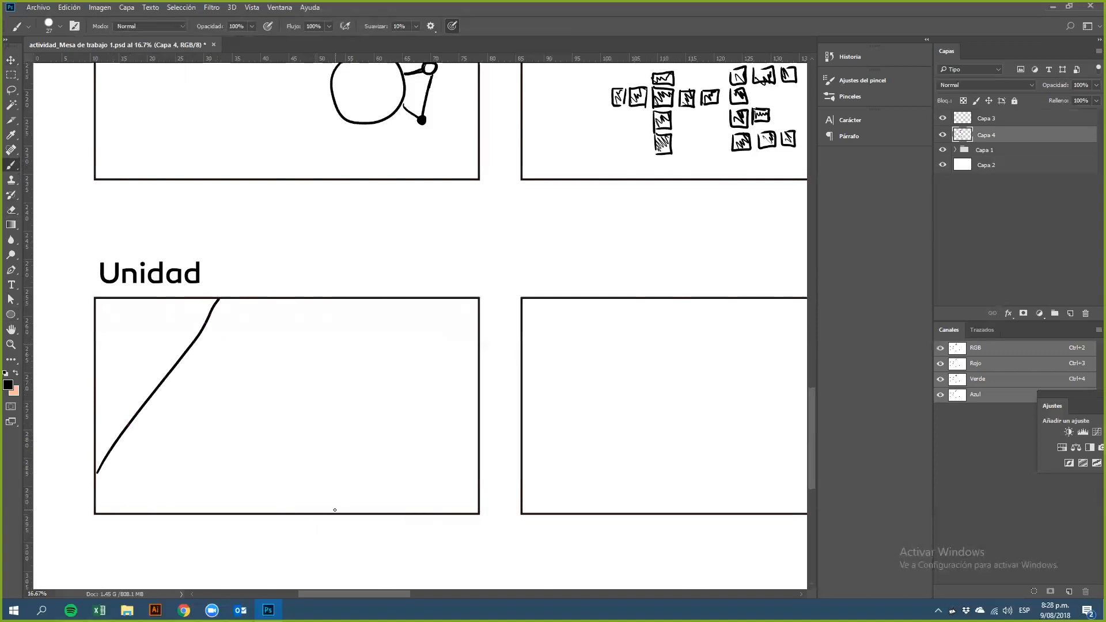
left_click_drag(335, 510, 479, 333)
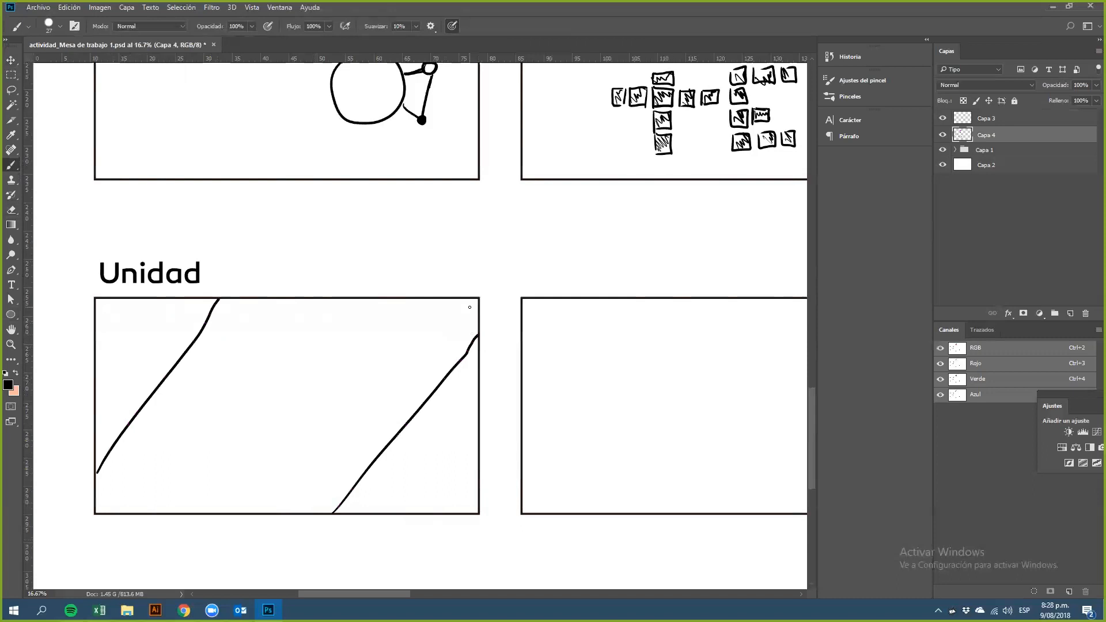
Step: Stamp a row of dots alongside each diagonal line in the first Unidad frame
left_click(109, 438)
left_click(119, 424)
left_click(131, 408)
left_click(150, 386)
left_click(165, 366)
left_click(185, 343)
left_click(203, 308)
left_click(367, 484)
left_click(383, 463)
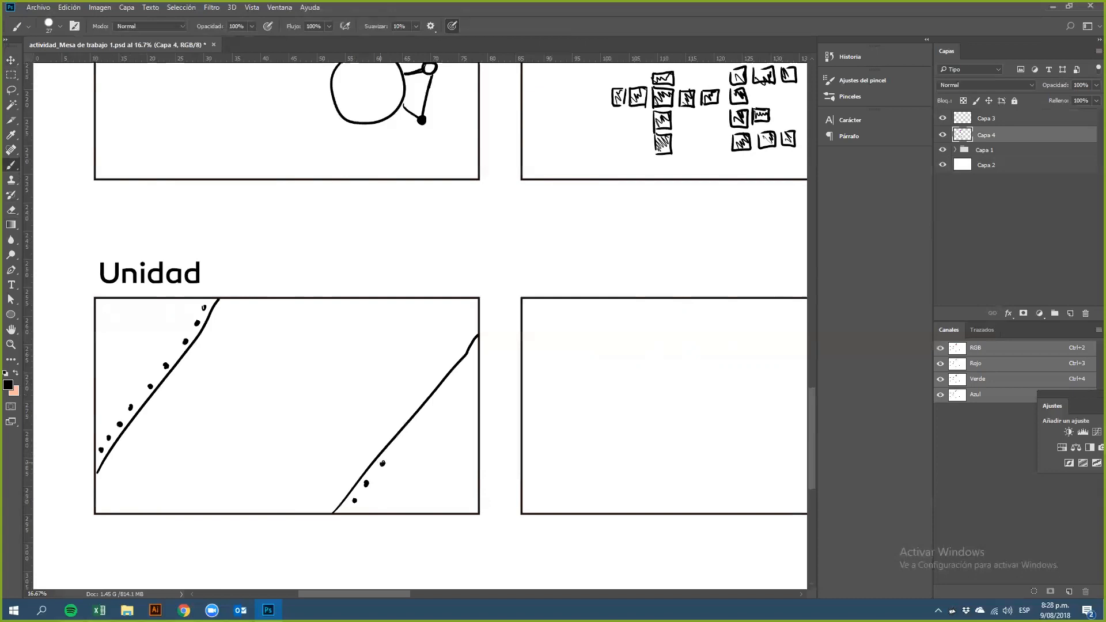
left_click(399, 444)
left_click(416, 426)
left_click(433, 408)
left_click(446, 393)
left_click(460, 379)
left_click(469, 366)
Step: Draw a square and a circle side by side in the second Unidad frame
scroll(609, 361, "right", 5)
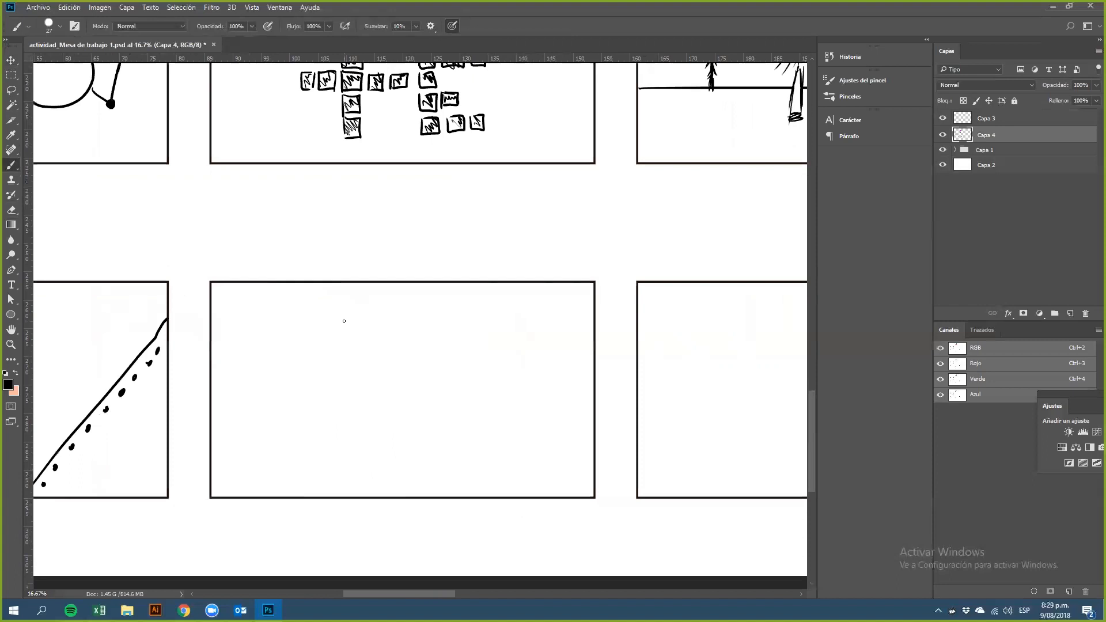
mouse_move(263, 354)
left_mouse_down()
mouse_move(263, 433)
mouse_move(349, 353)
mouse_move(351, 431)
left_mouse_up()
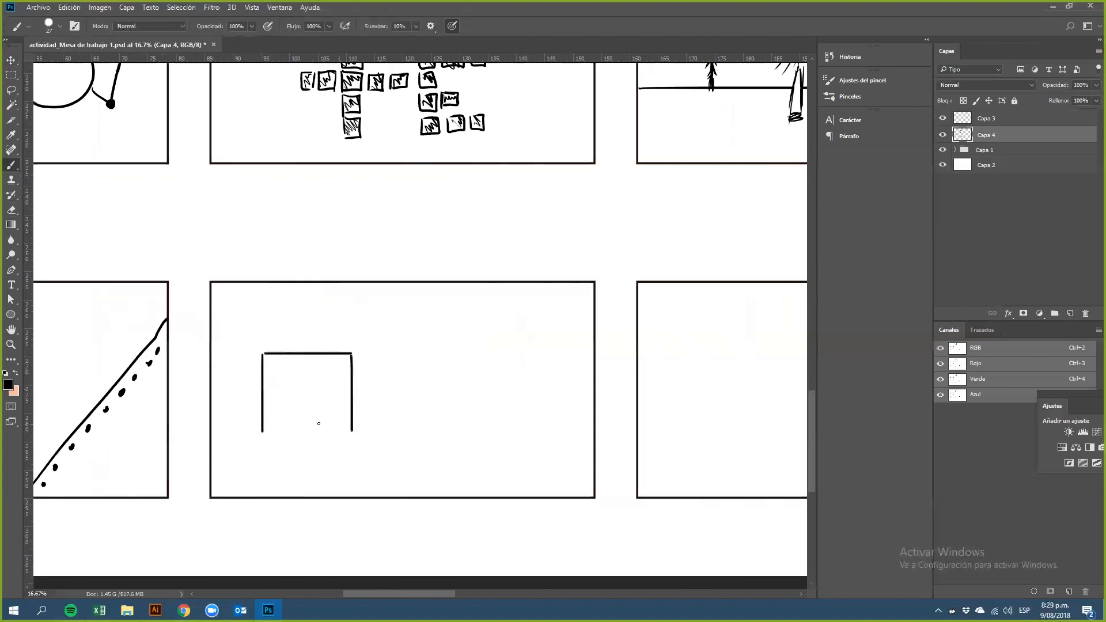
left_click_drag(264, 436, 353, 437)
mouse_move(482, 344)
left_mouse_down()
mouse_move(440, 374)
mouse_move(527, 381)
mouse_move(488, 344)
left_mouse_up()
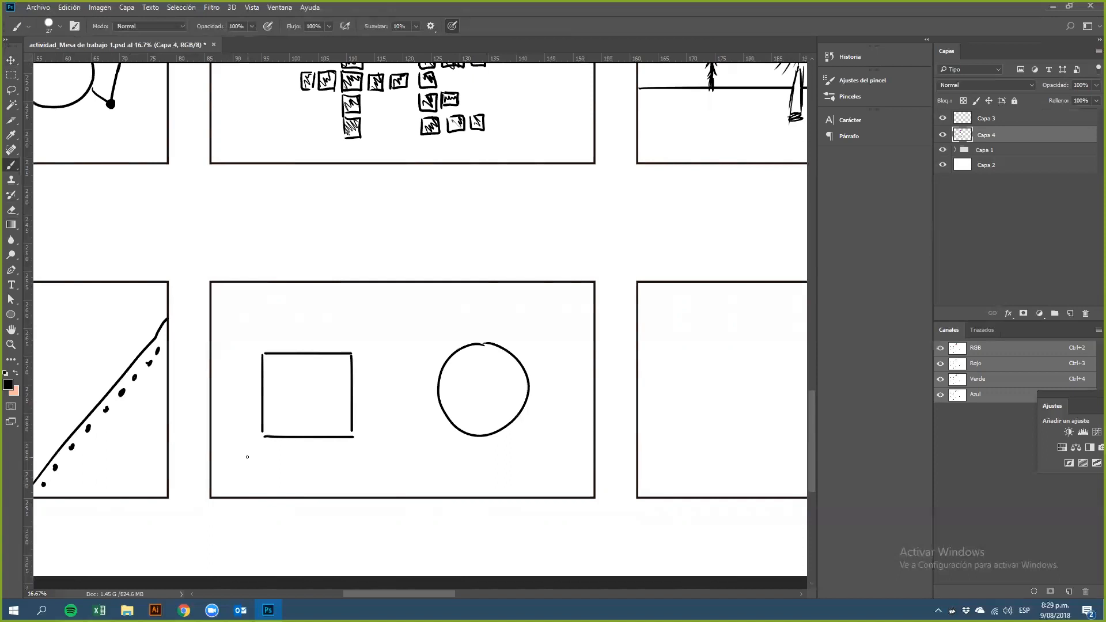
mouse_move(488, 347)
left_mouse_down()
mouse_move(511, 367)
mouse_move(500, 382)
mouse_move(514, 378)
mouse_move(508, 414)
left_mouse_up()
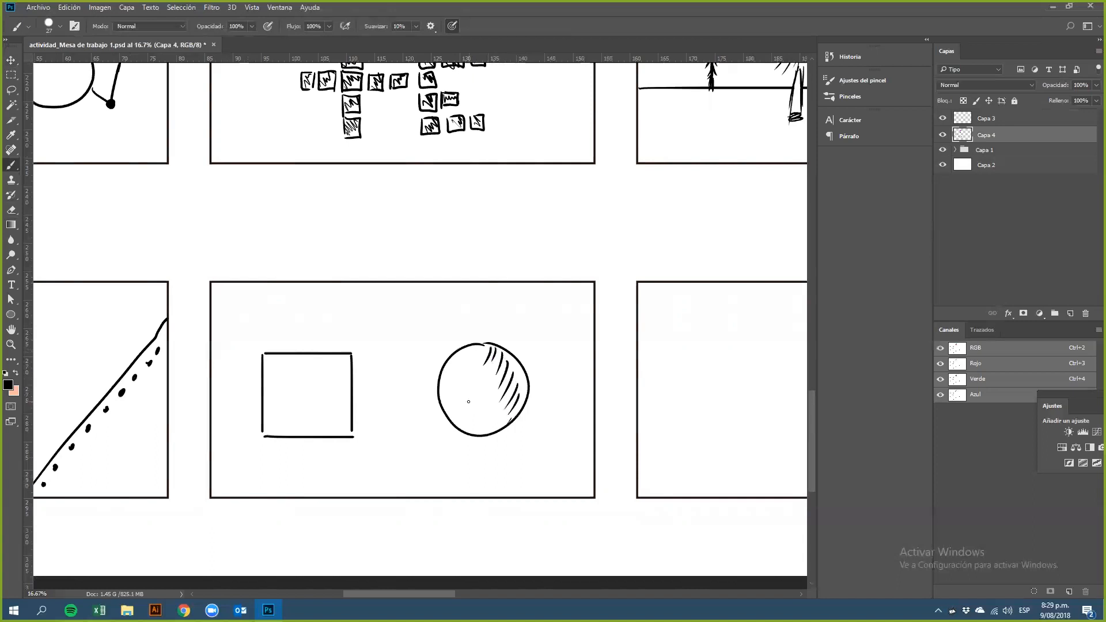
Step: Cross-hatch the upper-right part of the circle
left_click_drag(505, 405, 521, 413)
mouse_move(500, 392)
left_mouse_down()
mouse_move(522, 403)
mouse_move(517, 393)
left_mouse_up()
mouse_move(510, 387)
left_mouse_down()
mouse_move(525, 398)
mouse_move(525, 386)
left_mouse_up()
left_click_drag(496, 362, 524, 377)
mouse_move(485, 348)
left_mouse_down()
mouse_move(517, 362)
mouse_move(500, 354)
left_mouse_up()
Step: Cross-hatch the right half of the square
mouse_move(339, 358)
left_mouse_down()
mouse_move(318, 395)
mouse_move(329, 399)
left_mouse_up()
mouse_move(348, 391)
left_mouse_down()
mouse_move(327, 408)
mouse_move(329, 423)
mouse_move(348, 415)
mouse_move(334, 399)
mouse_move(319, 428)
mouse_move(302, 434)
mouse_move(343, 435)
left_mouse_up()
left_click_drag(327, 415, 349, 419)
mouse_move(323, 391)
left_mouse_down()
mouse_move(349, 405)
mouse_move(342, 392)
left_mouse_up()
left_click_drag(322, 363, 339, 377)
left_click_drag(333, 385, 351, 387)
left_click_drag(328, 358, 341, 369)
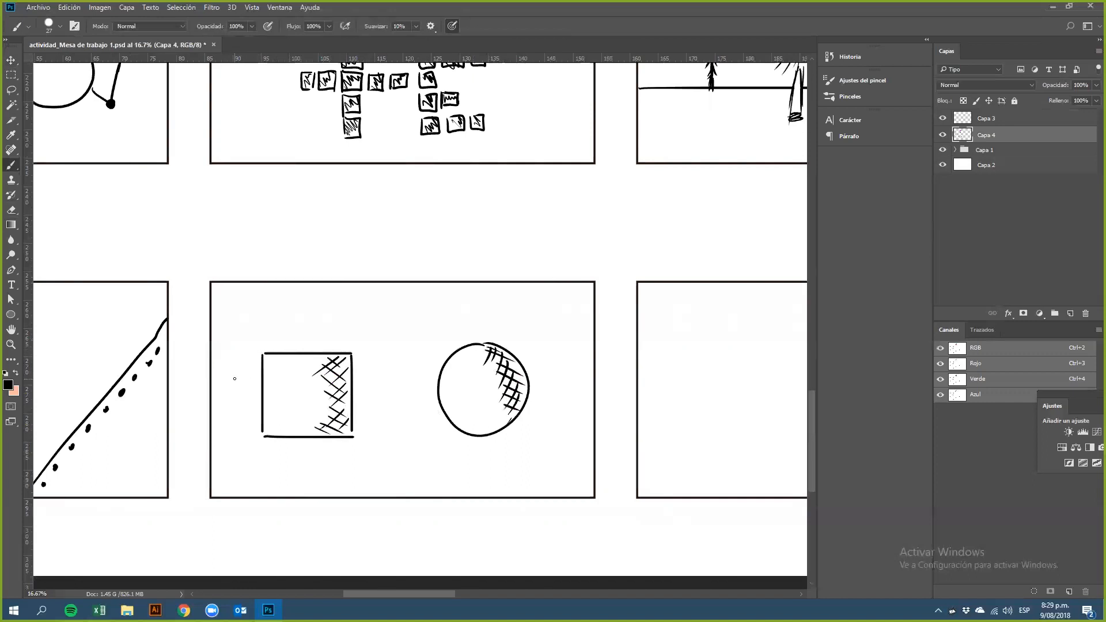
Step: Add a second outline along the square's left, bottom and top edges
mouse_move(252, 354)
left_mouse_down()
mouse_move(252, 443)
mouse_move(320, 438)
mouse_move(256, 443)
mouse_move(343, 443)
left_mouse_up()
left_click_drag(253, 350, 327, 349)
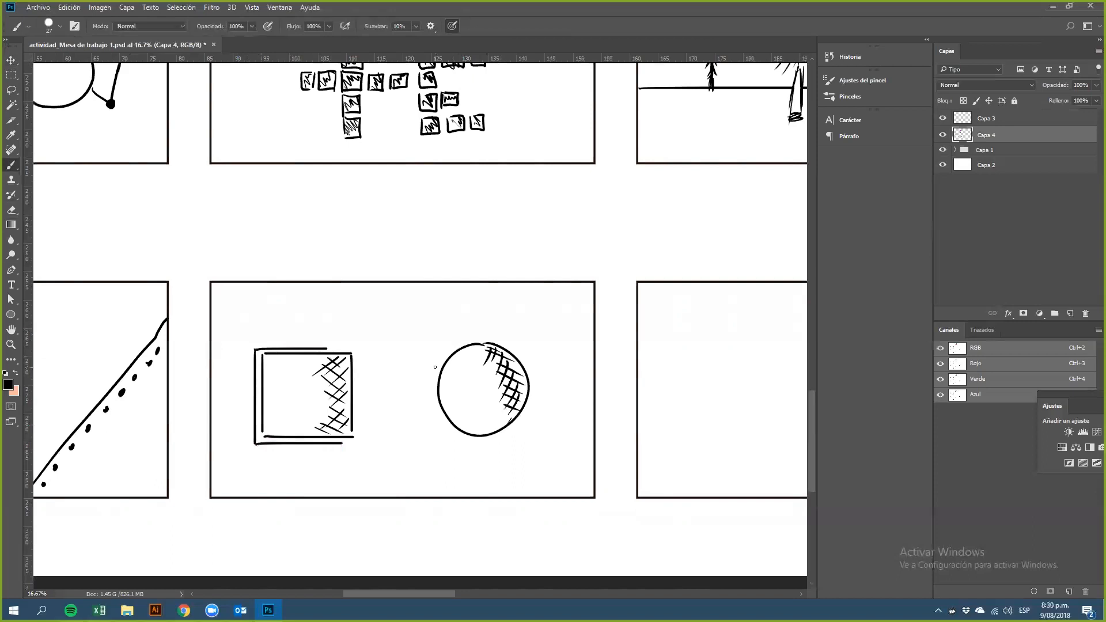
Step: Add outer arcs around the circle's upper-left and lower-left edges
mouse_move(482, 341)
left_mouse_down()
mouse_move(431, 371)
mouse_move(431, 399)
mouse_move(444, 434)
mouse_move(491, 444)
left_mouse_up()
key("ctrl+z")
mouse_move(484, 338)
left_mouse_down()
mouse_move(450, 346)
mouse_move(438, 412)
mouse_move(491, 441)
left_mouse_up()
key("ctrl+z")
left_click_drag(484, 334, 437, 349)
left_click_drag(429, 391, 496, 441)
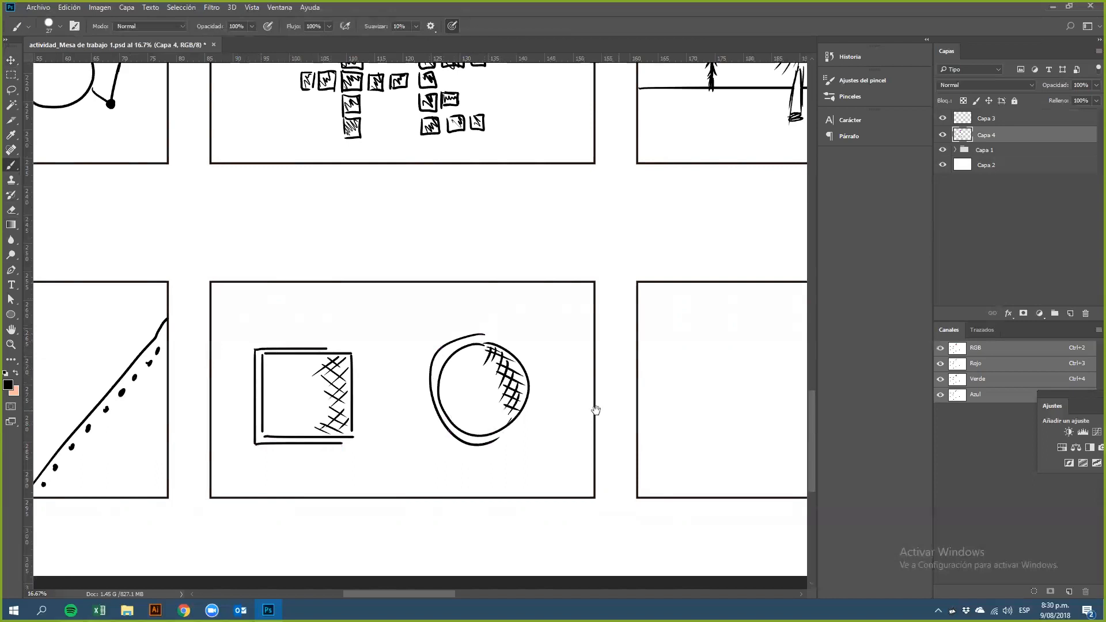
Step: Draw a line inside the third Unidad frame running across the top and down the right side to the frame edge
left_click_drag(595, 409, 436, 431)
scroll(457, 358, "down", 3)
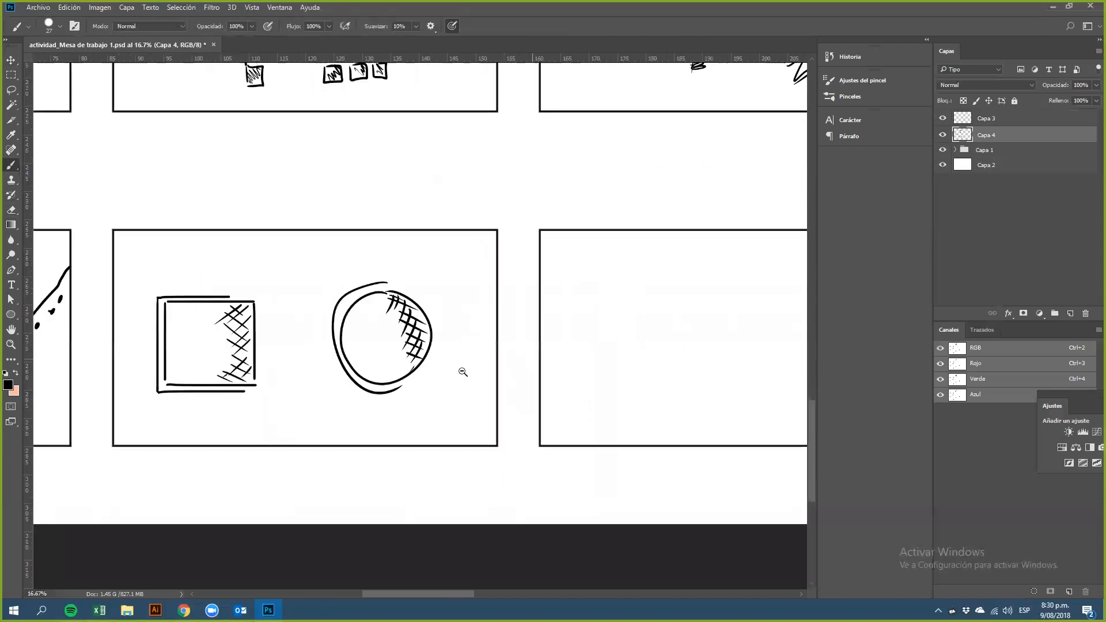
scroll(415, 445, "up", 2)
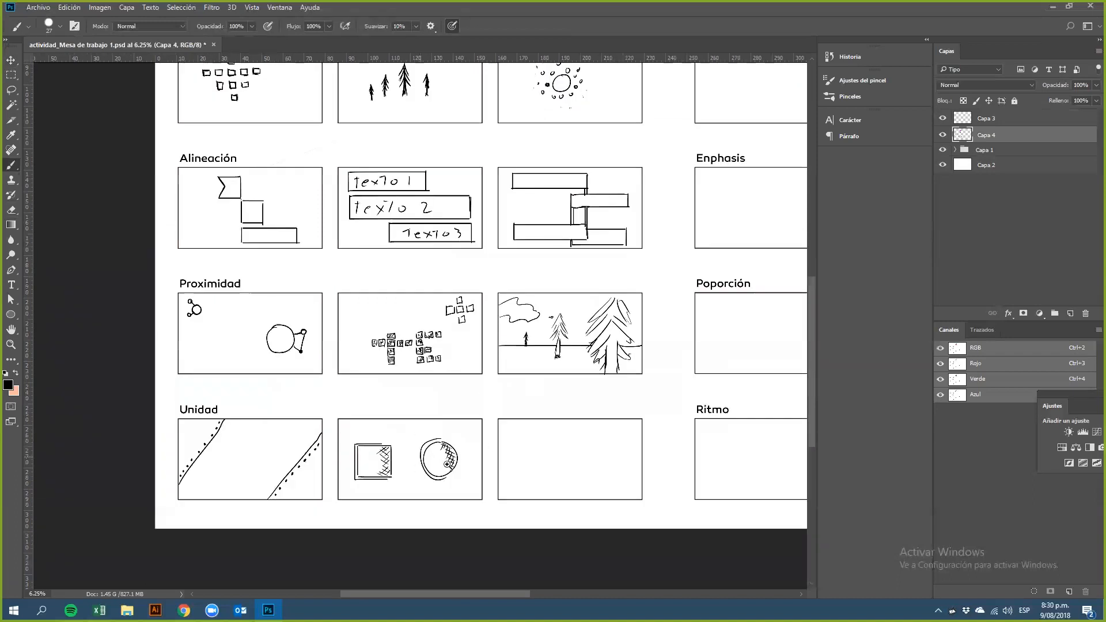
scroll(460, 461, "up", 1)
scroll(300, 397, "up", 3)
left_click_drag(469, 414, 327, 388)
left_click_drag(502, 321, 436, 328)
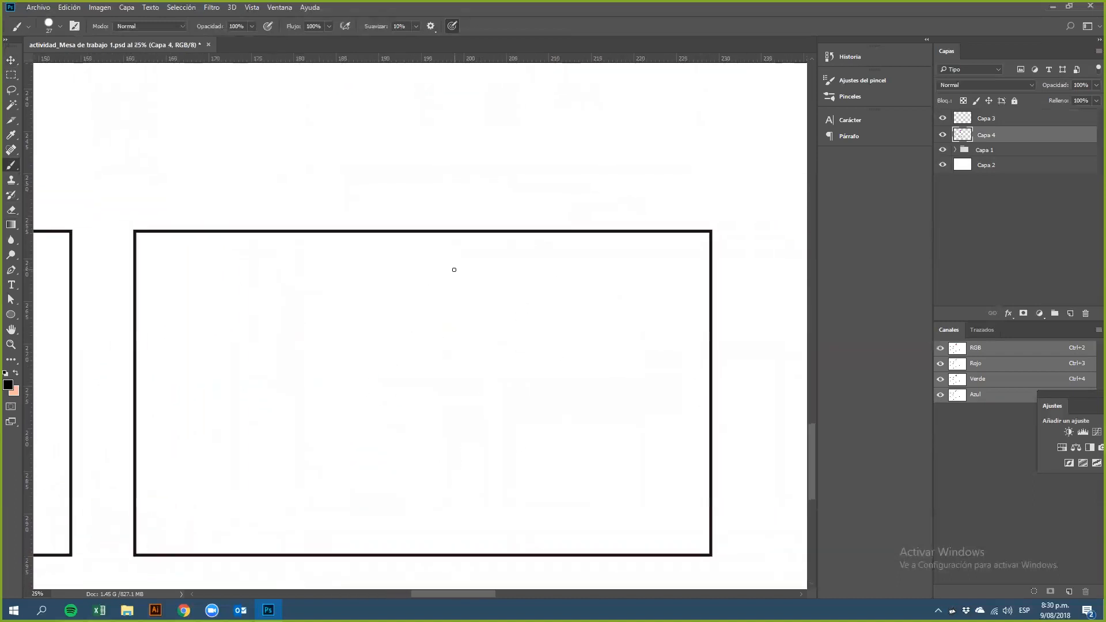
mouse_move(138, 255)
left_mouse_down()
mouse_move(573, 285)
mouse_move(697, 279)
mouse_move(702, 255)
left_mouse_up()
key("ctrl+z")
mouse_move(141, 258)
left_mouse_down()
mouse_move(655, 311)
mouse_move(660, 263)
mouse_move(632, 451)
left_mouse_up()
left_click(710, 474, "shift")
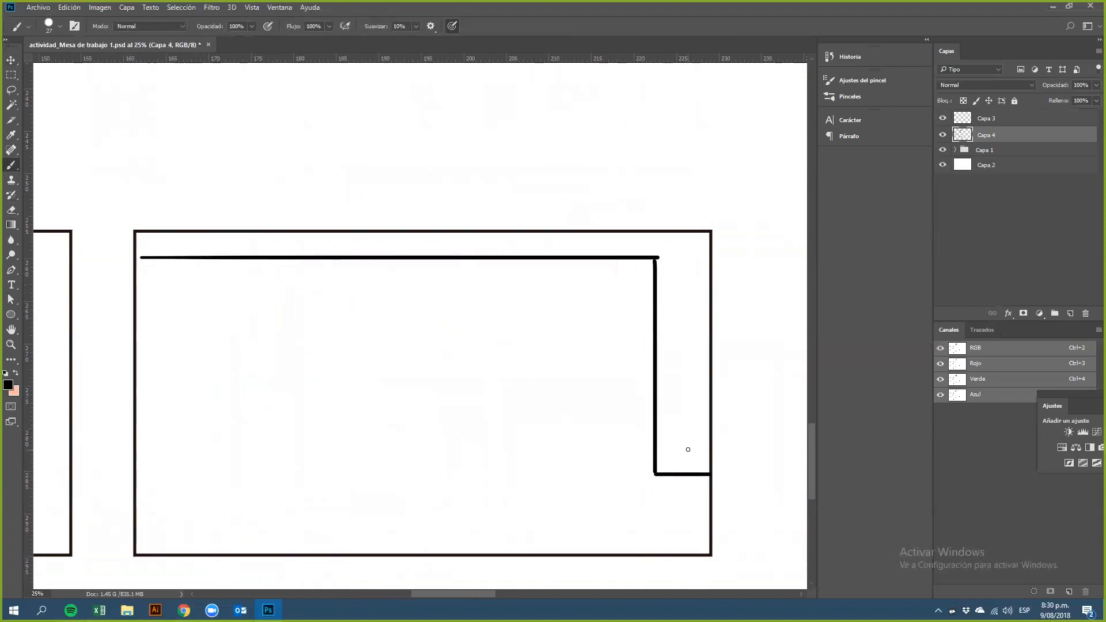
Step: Draw an L-shaped line down to the bottom edge in the lower left and a horizontal line across the upper left
left_click_drag(137, 400, 191, 399)
left_click(191, 499, "shift")
left_click_drag(184, 534, 186, 555)
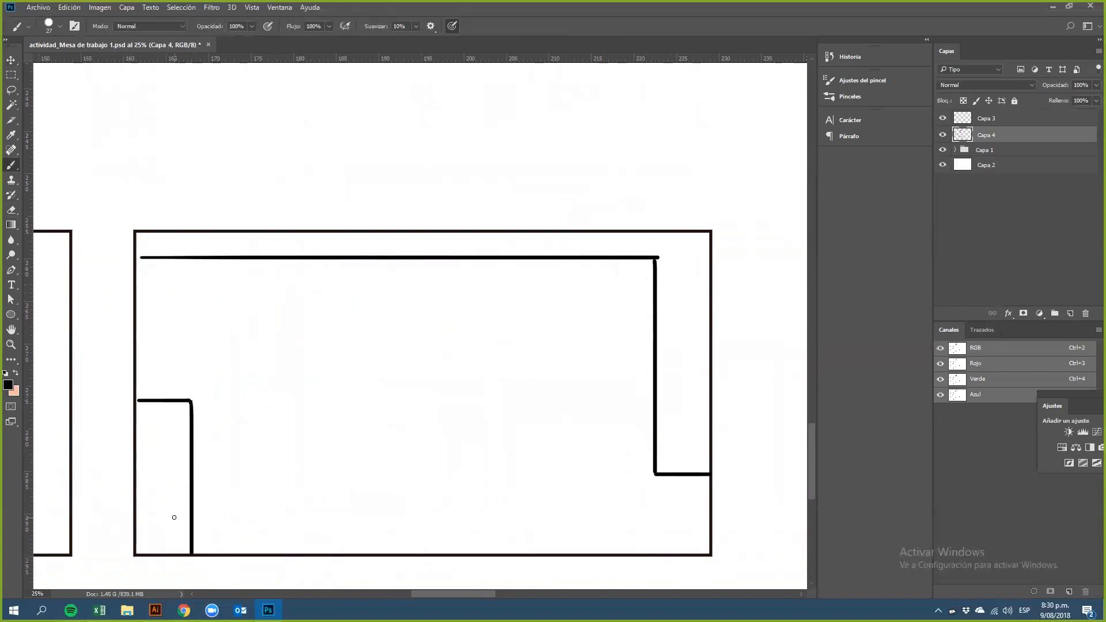
left_click_drag(136, 328, 357, 329)
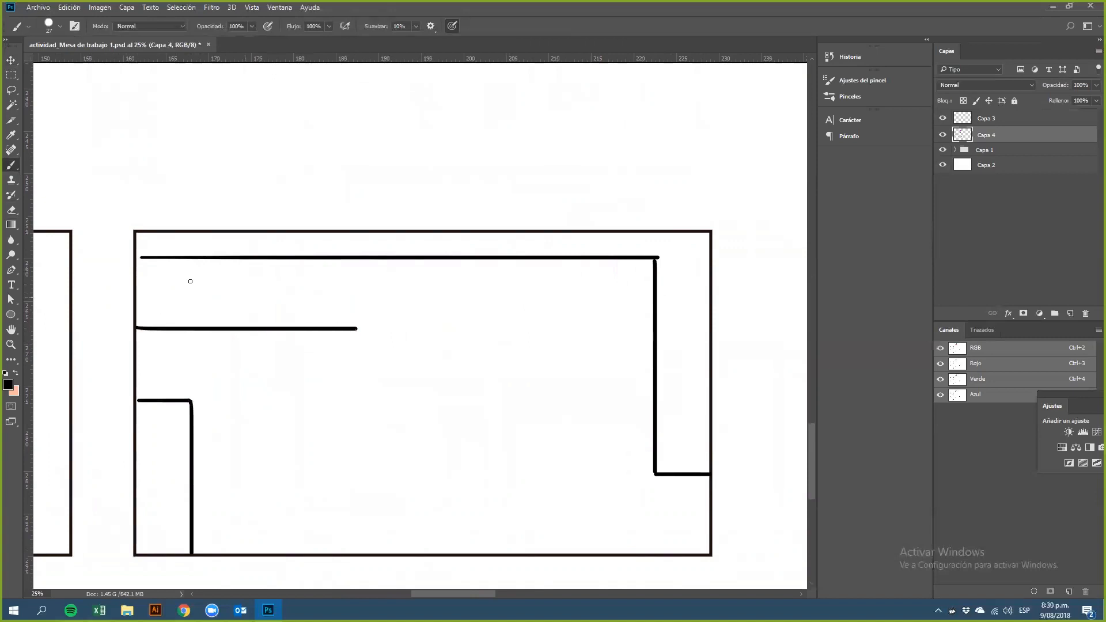
Step: Close a rectangle in the frame's upper left and draw nested L-shaped lines down its left side
mouse_move(135, 280)
left_mouse_down()
mouse_move(345, 297)
mouse_move(362, 293)
mouse_move(358, 283)
mouse_move(361, 333)
left_mouse_up()
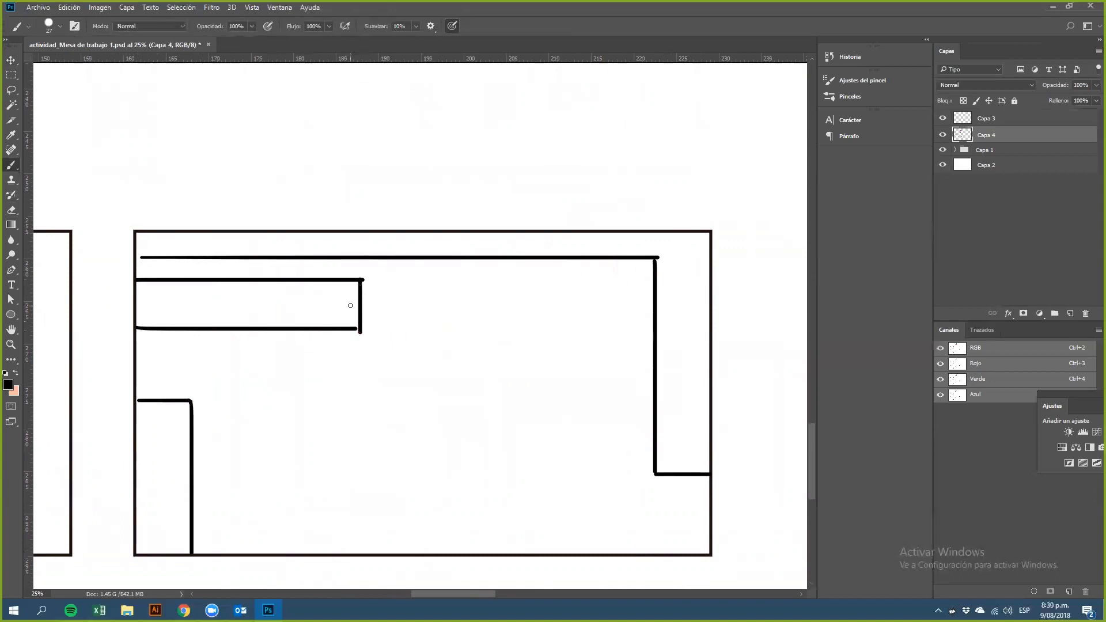
left_click_drag(212, 350, 212, 534)
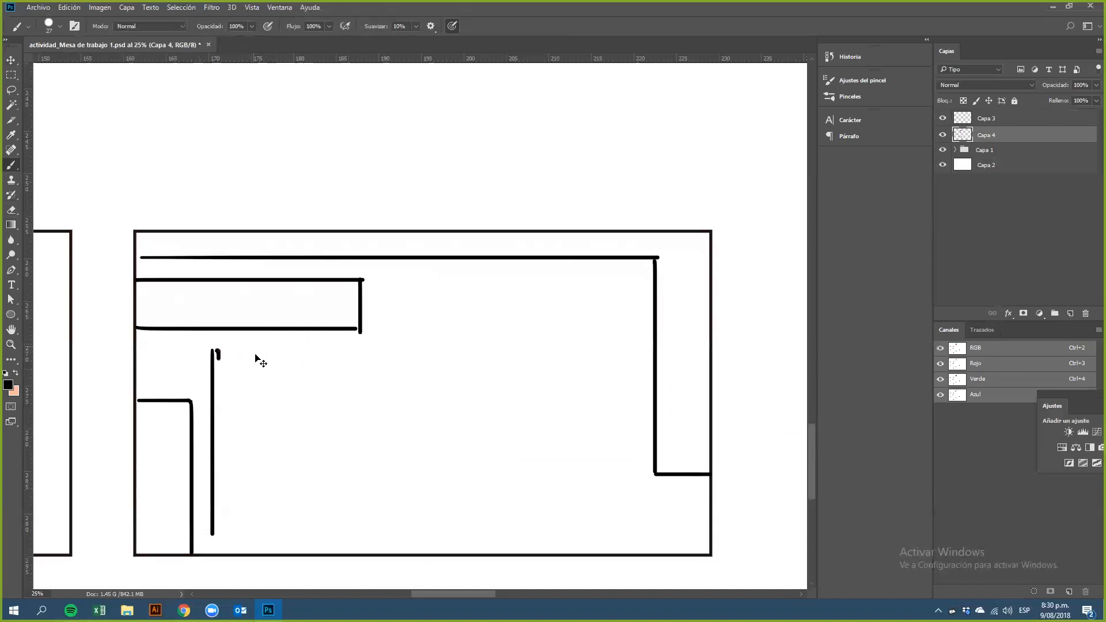
mouse_move(214, 349)
left_mouse_down()
mouse_move(330, 359)
mouse_move(346, 349)
mouse_move(344, 386)
mouse_move(242, 391)
mouse_move(243, 535)
mouse_move(242, 516)
left_mouse_up()
mouse_move(311, 414)
left_mouse_down()
mouse_move(369, 468)
mouse_move(312, 416)
left_mouse_up()
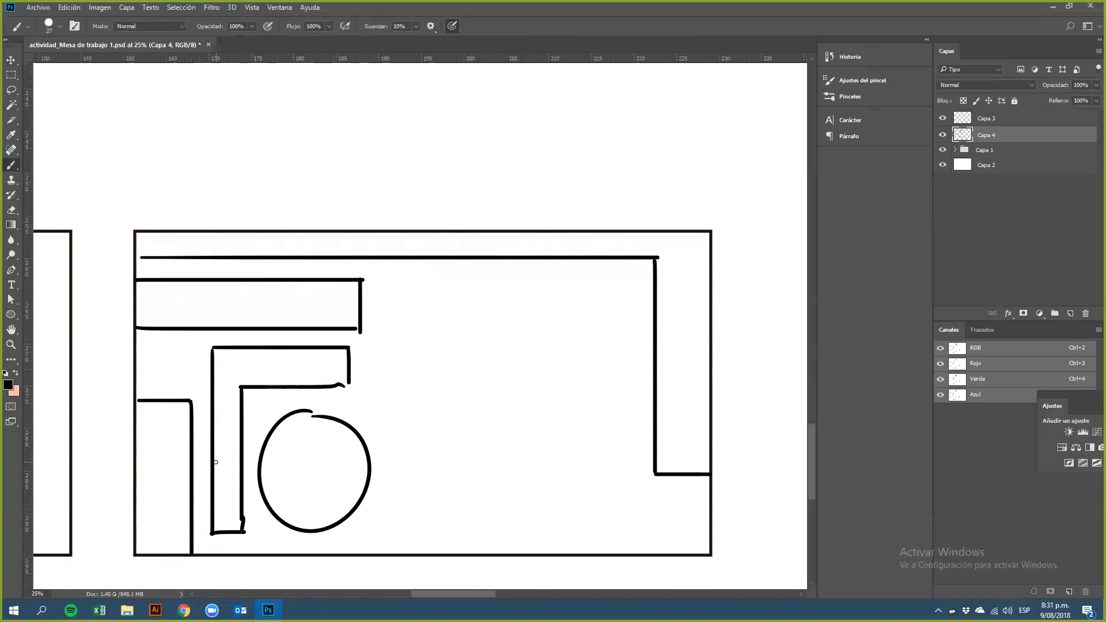
Step: Draw a rectangle to the right of the upper-left one and a small square below it
mouse_move(382, 279)
left_mouse_down()
mouse_move(383, 326)
mouse_move(468, 280)
mouse_move(530, 284)
left_mouse_up()
mouse_move(384, 333)
left_mouse_down()
mouse_move(417, 337)
mouse_move(537, 335)
left_mouse_up()
left_click_drag(532, 282, 532, 337)
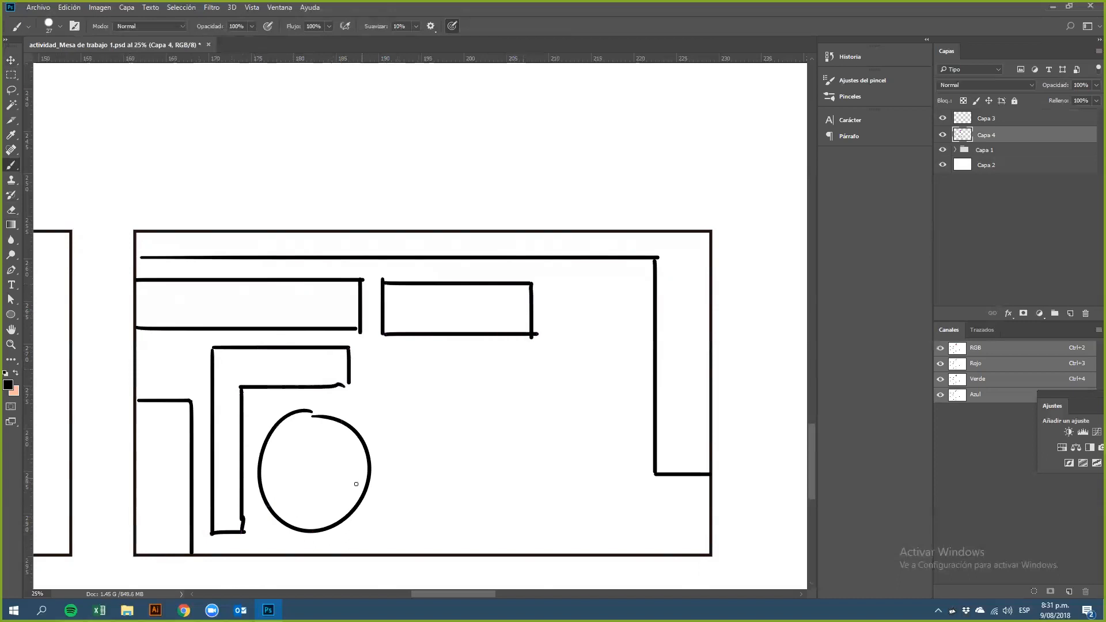
mouse_move(366, 352)
left_mouse_down()
mouse_move(408, 357)
mouse_move(409, 370)
mouse_move(402, 398)
mouse_move(366, 388)
mouse_move(367, 404)
mouse_move(415, 403)
left_mouse_up()
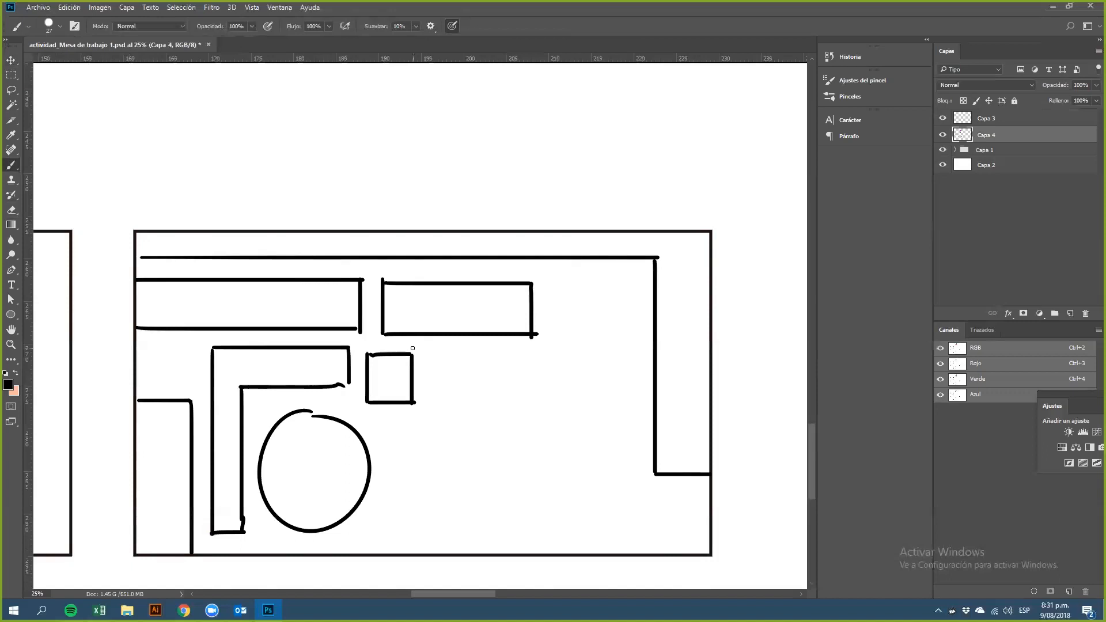
Step: Add nested right-angle lines running from the upper right of the frame down to its bottom edge
left_click_drag(548, 292, 548, 328)
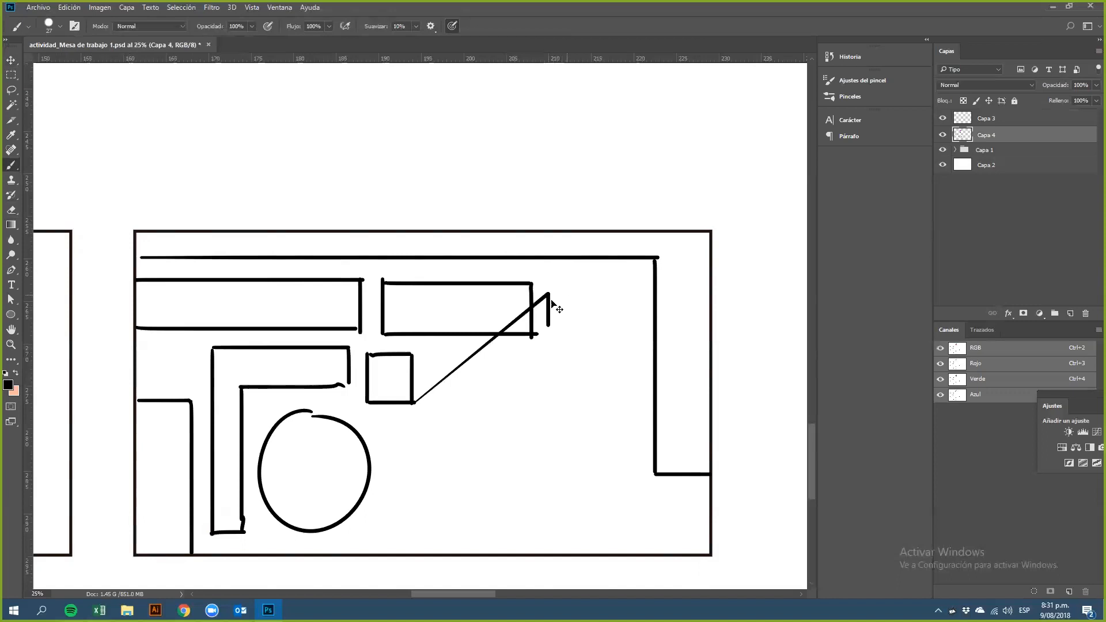
key("ctrl+z")
mouse_move(545, 281)
left_mouse_down()
mouse_move(546, 331)
mouse_move(556, 283)
mouse_move(634, 283)
mouse_move(638, 500)
left_mouse_up()
mouse_move(552, 333)
left_mouse_down()
mouse_move(614, 333)
mouse_move(603, 522)
mouse_move(511, 515)
mouse_move(531, 520)
mouse_move(510, 527)
mouse_move(512, 551)
mouse_move(633, 548)
left_mouse_up()
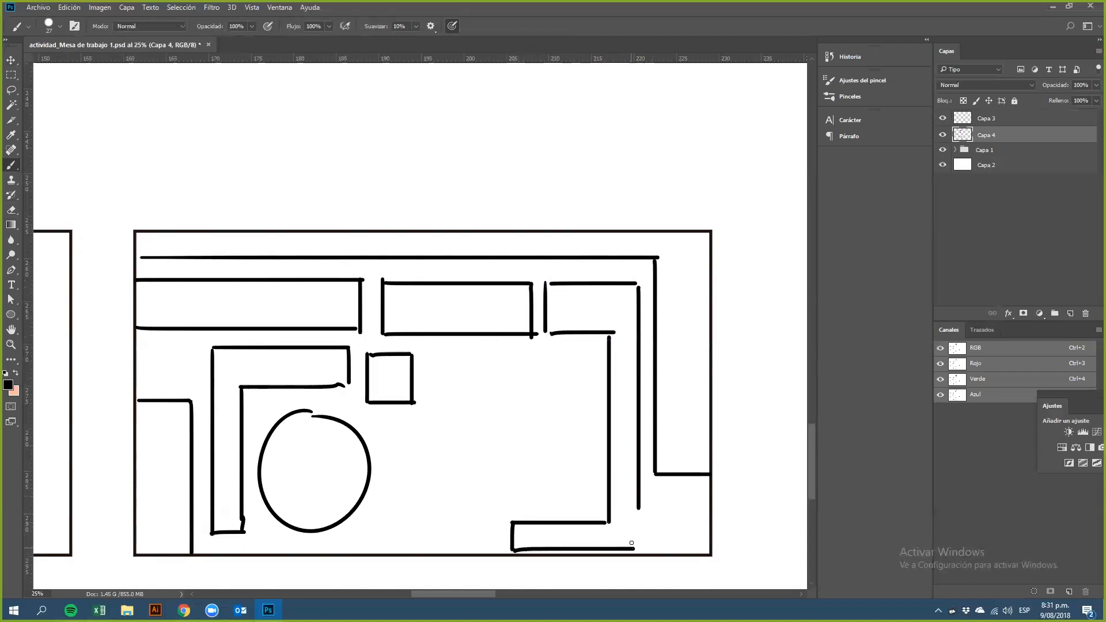
left_click_drag(638, 505, 639, 547)
Step: Erase the circle in the lower middle of the frame with the Eraser, then return to the brush
key("e")
mouse_move(327, 434)
left_mouse_down()
mouse_move(361, 456)
mouse_move(348, 426)
mouse_move(367, 478)
mouse_move(314, 527)
mouse_move(335, 525)
mouse_move(273, 504)
mouse_move(272, 427)
mouse_move(358, 494)
mouse_move(285, 407)
mouse_move(362, 503)
left_mouse_up()
key("b")
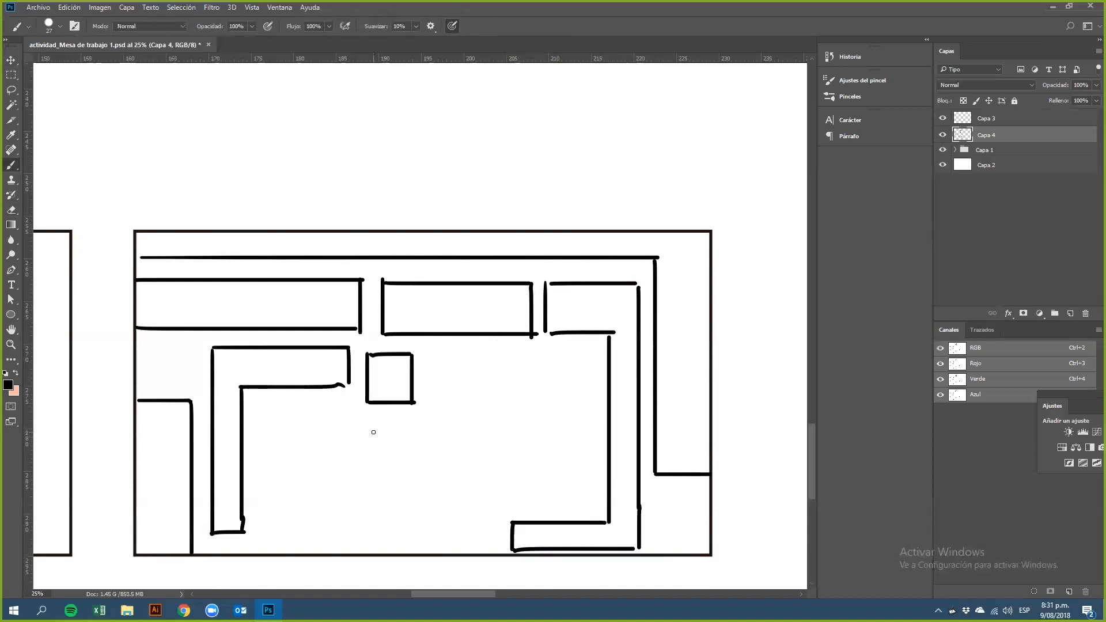
Step: Draw a rectangle beside the small square and an L-shaped line below it, undoing the last stroke
mouse_move(432, 353)
left_mouse_down()
mouse_move(433, 408)
mouse_move(551, 403)
left_mouse_up()
left_click_drag(432, 354, 570, 354)
left_click_drag(553, 408, 553, 478)
mouse_move(574, 354)
left_mouse_down()
mouse_move(571, 488)
mouse_move(496, 470)
mouse_move(492, 506)
left_mouse_up()
left_click_drag(491, 503, 575, 497)
key("ctrl+z")
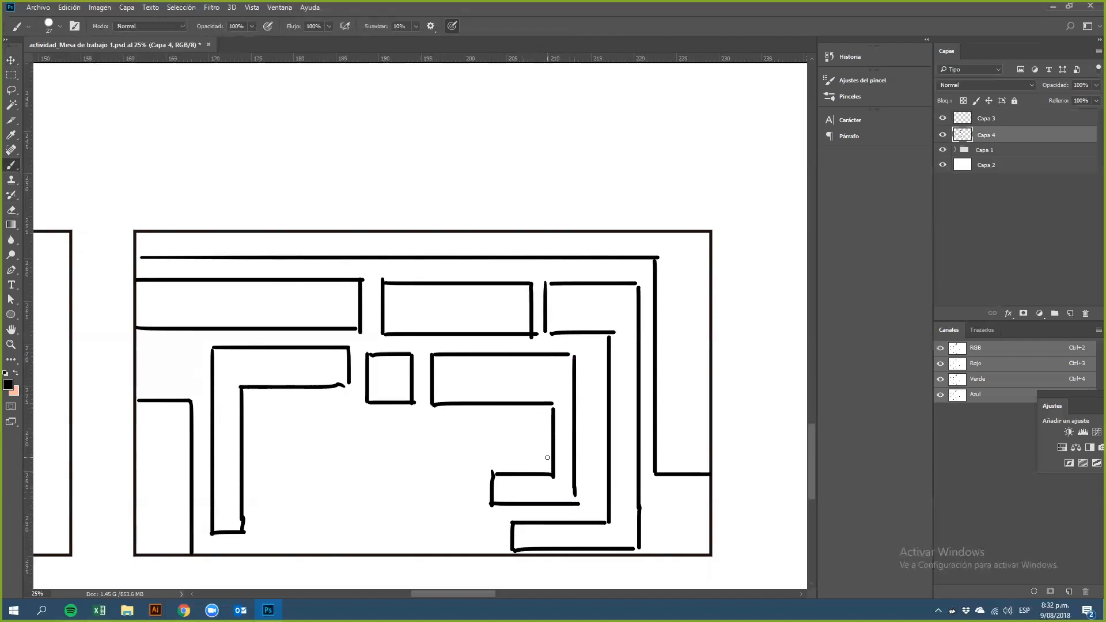
Step: Draw a rectangle in the lower middle of the frame
left_click_drag(257, 419, 258, 470)
key("ctrl+z")
mouse_move(257, 421)
left_mouse_down()
mouse_move(443, 426)
mouse_move(444, 468)
left_mouse_up()
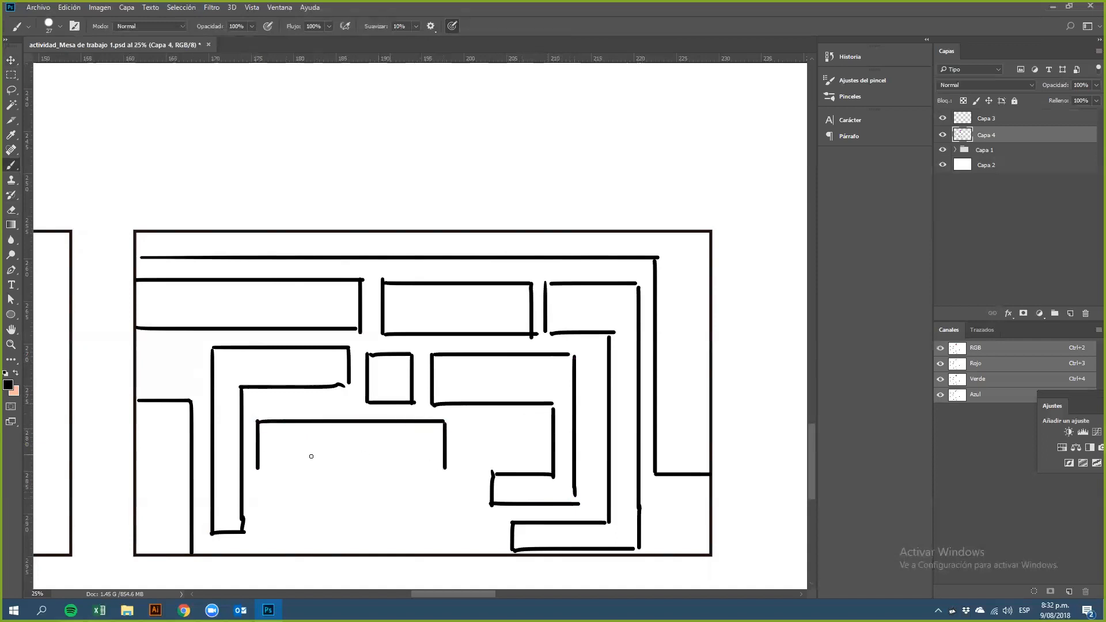
left_click_drag(259, 468, 454, 469)
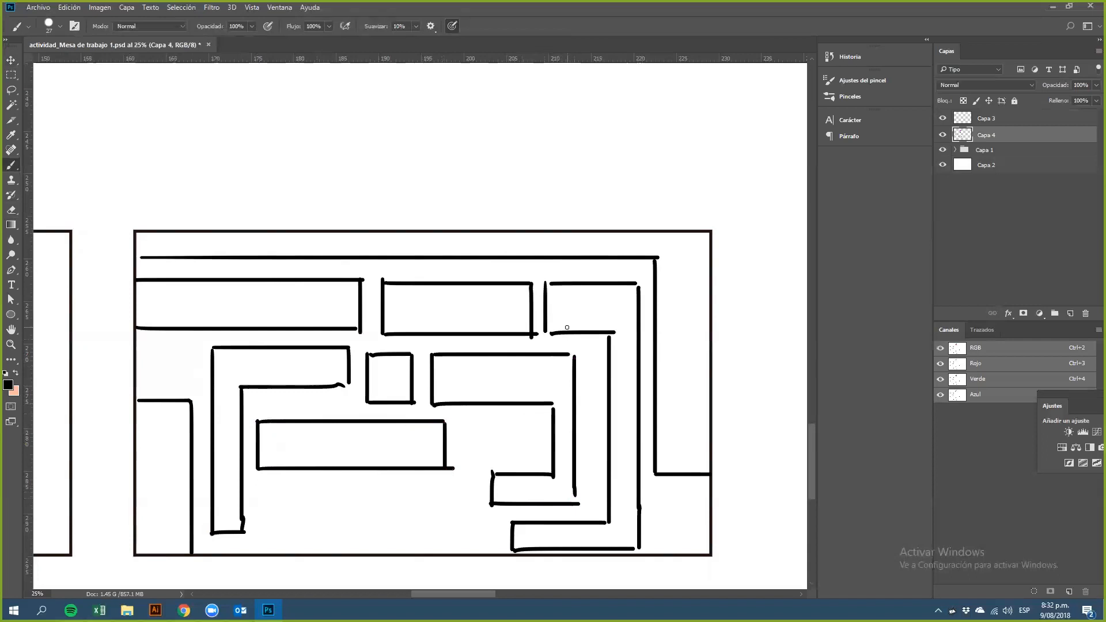
Step: Draw a second rectangle beneath it along the frame's bottom, undoing a stray stroke
mouse_move(254, 488)
left_mouse_down()
mouse_move(256, 525)
mouse_move(254, 486)
mouse_move(462, 496)
mouse_move(469, 488)
mouse_move(471, 533)
left_mouse_up()
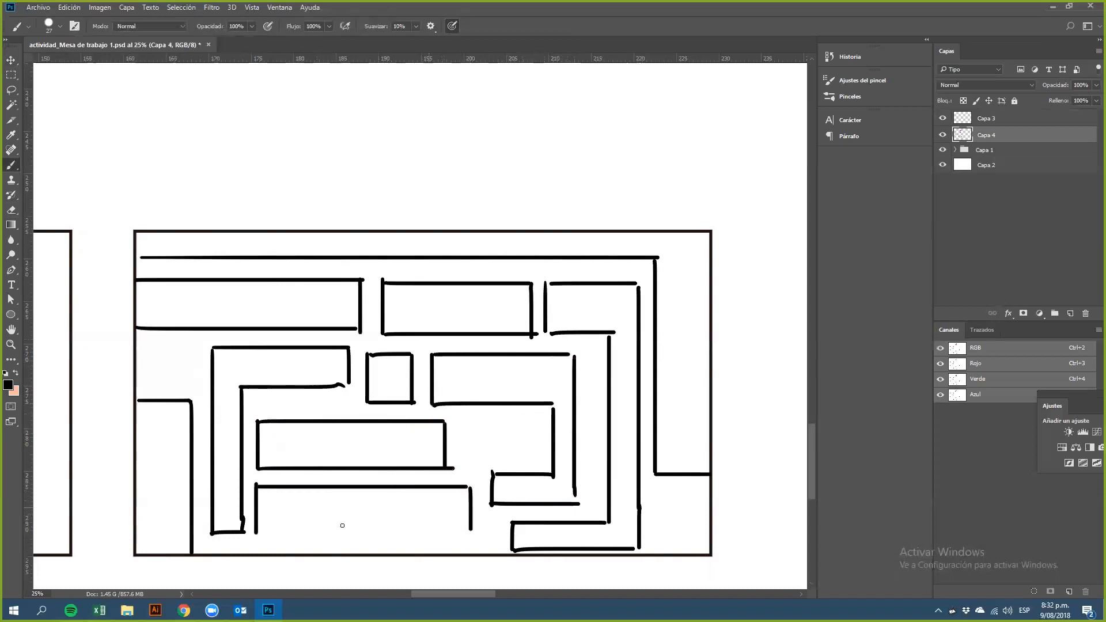
mouse_move(256, 532)
left_mouse_down()
mouse_move(467, 559)
mouse_move(446, 515)
mouse_move(304, 506)
left_mouse_up()
key("ctrl+z")
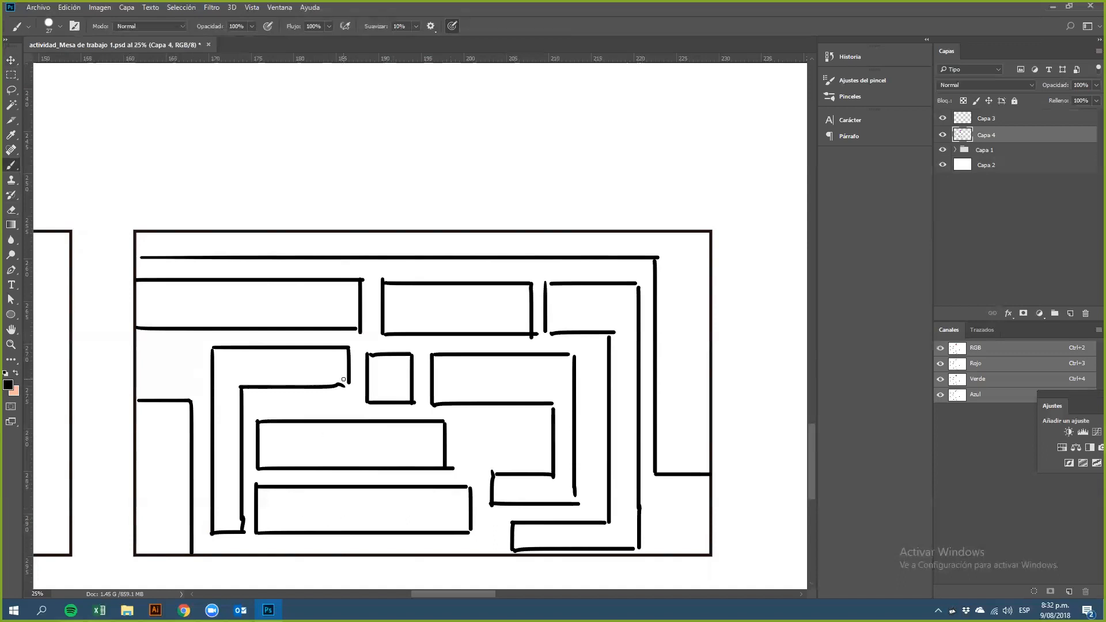
Step: Draw a circle in the middle of the first Variedad frame
scroll(567, 461, "down", 1)
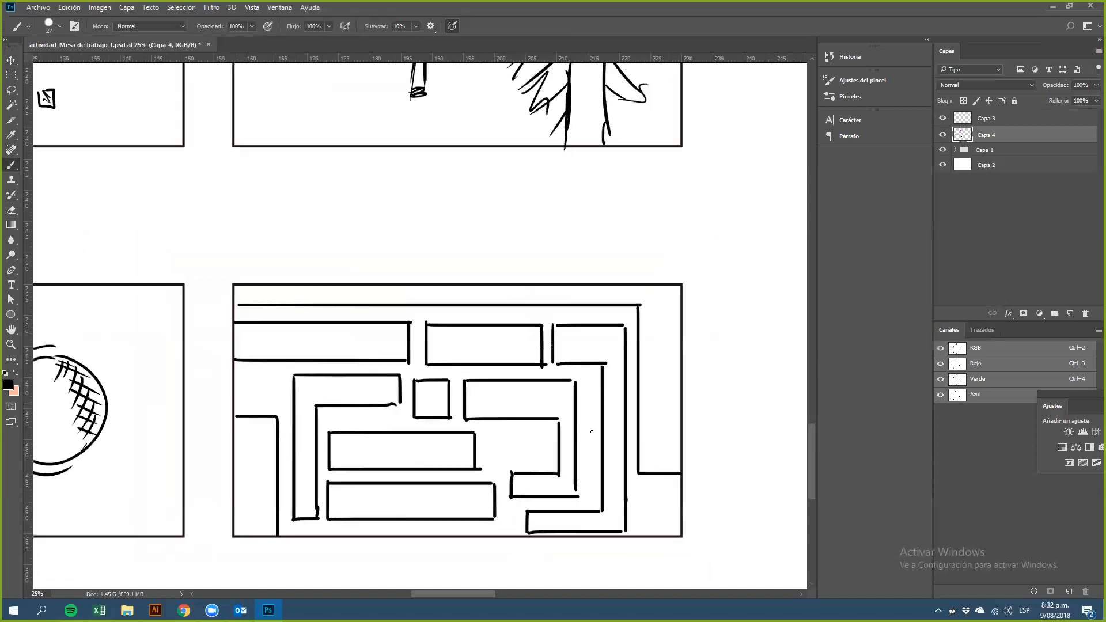
scroll(589, 468, "down", 1)
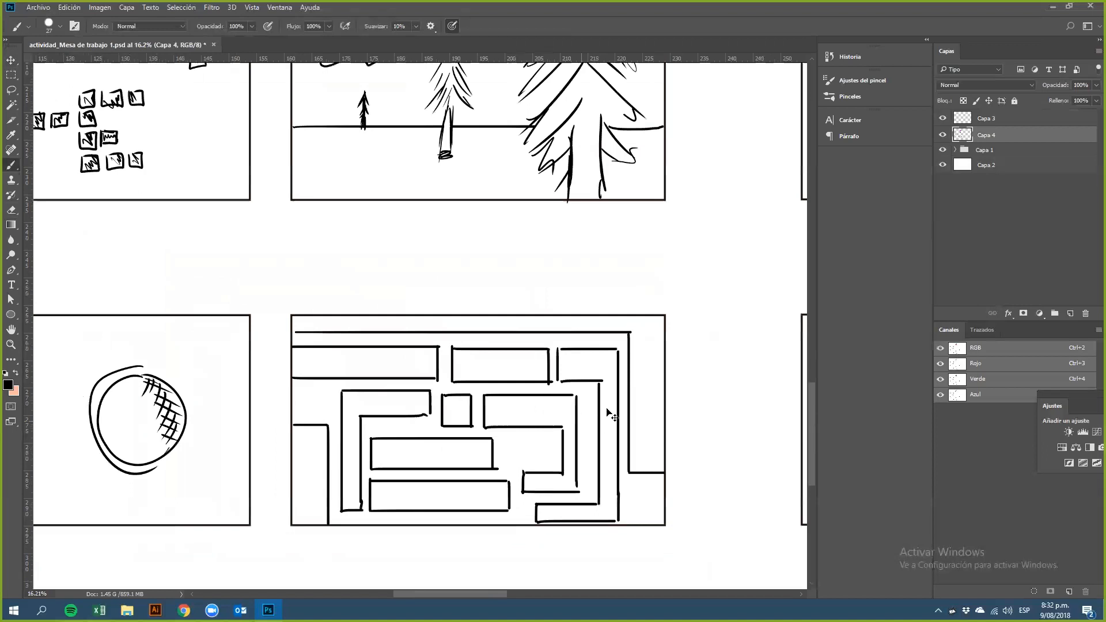
scroll(611, 438, "up", 1)
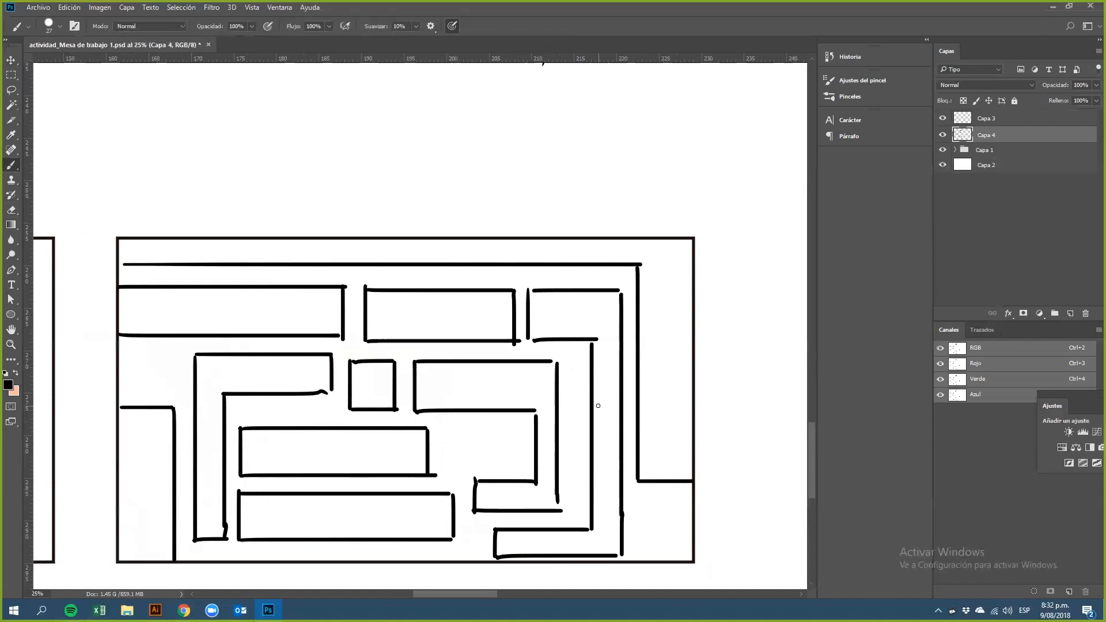
scroll(599, 406, "down", 3)
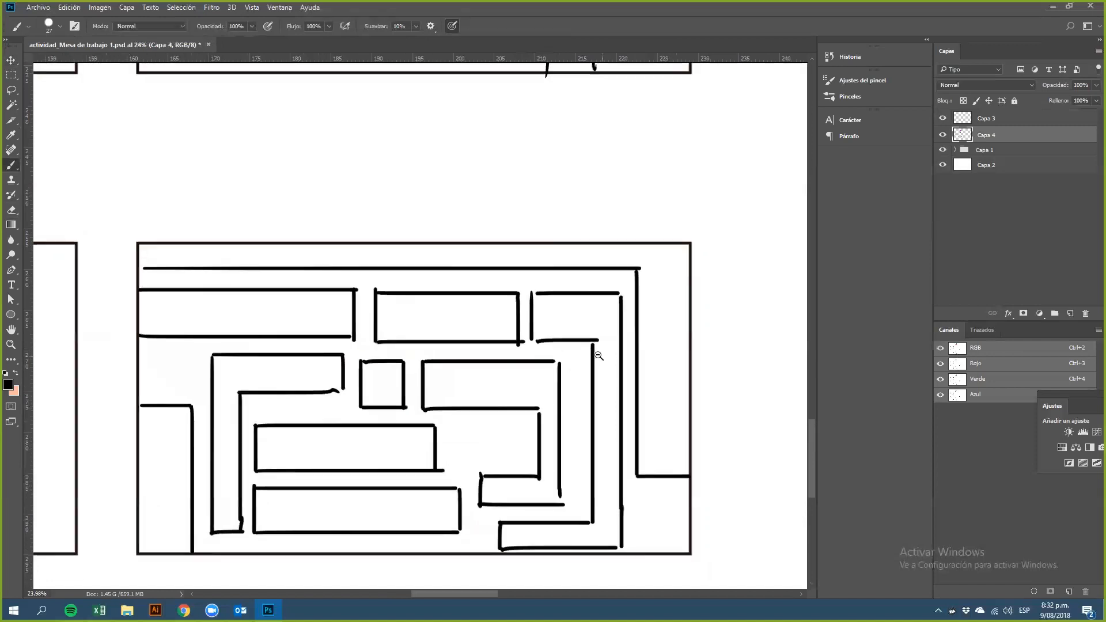
scroll(593, 349, "down", 2)
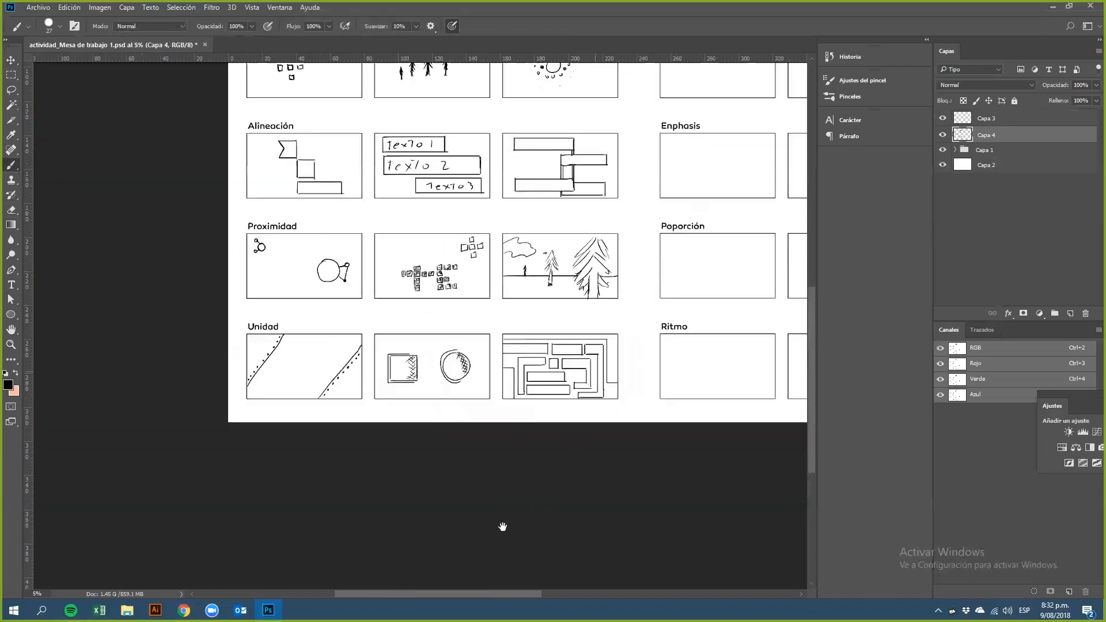
scroll(503, 524, "up", 3)
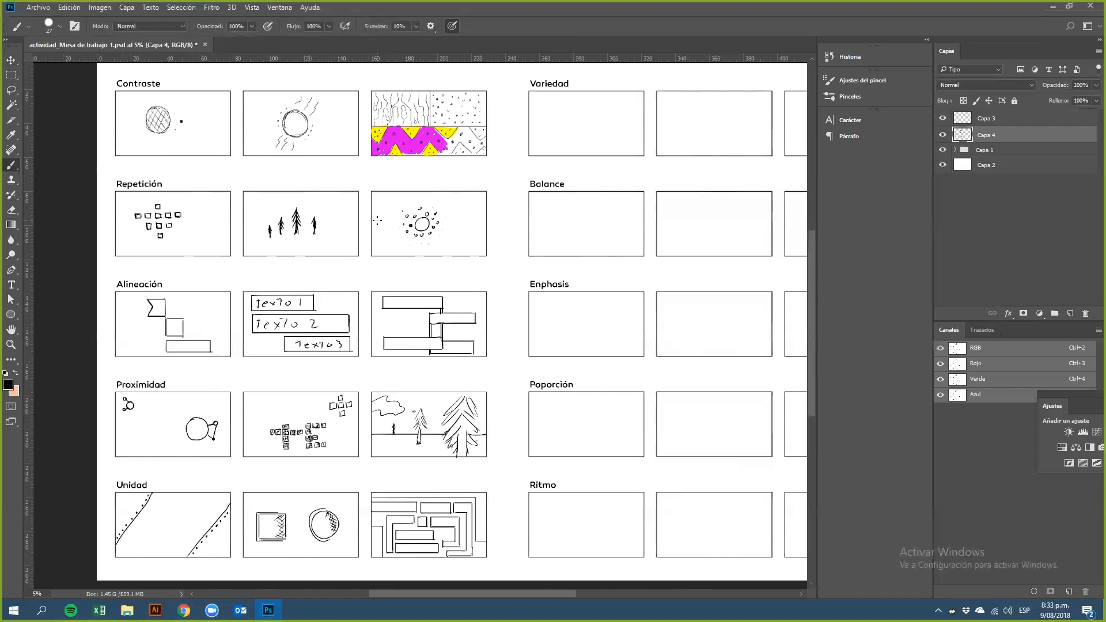
left_click_drag(581, 134, 513, 186)
left_click_drag(344, 441, 469, 336)
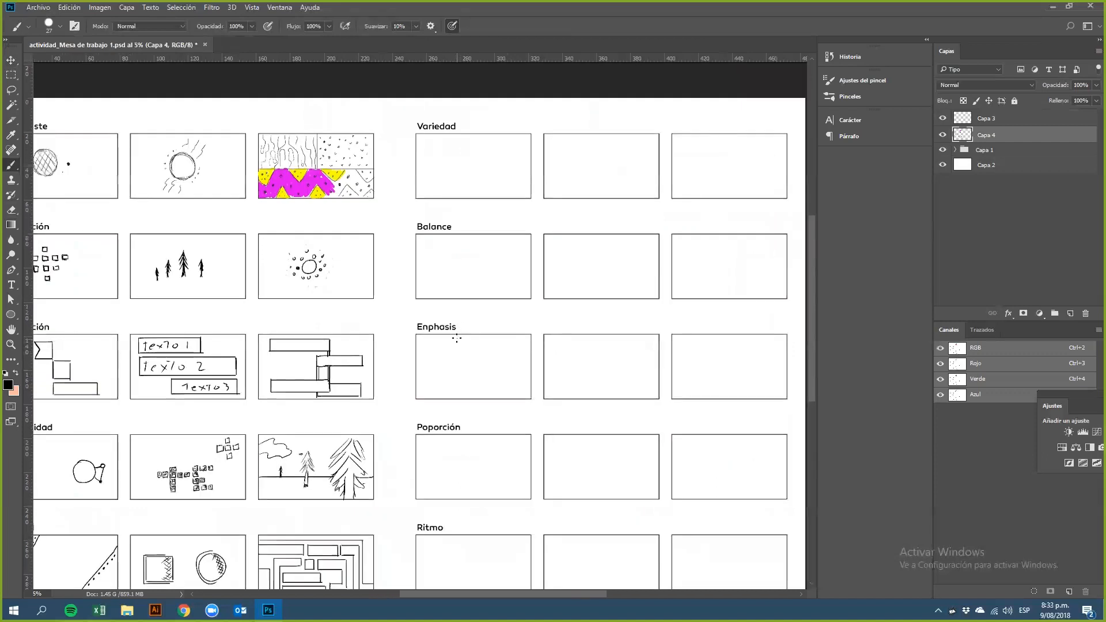
left_click_drag(503, 312, 486, 385)
left_click_drag(473, 221, 531, 299)
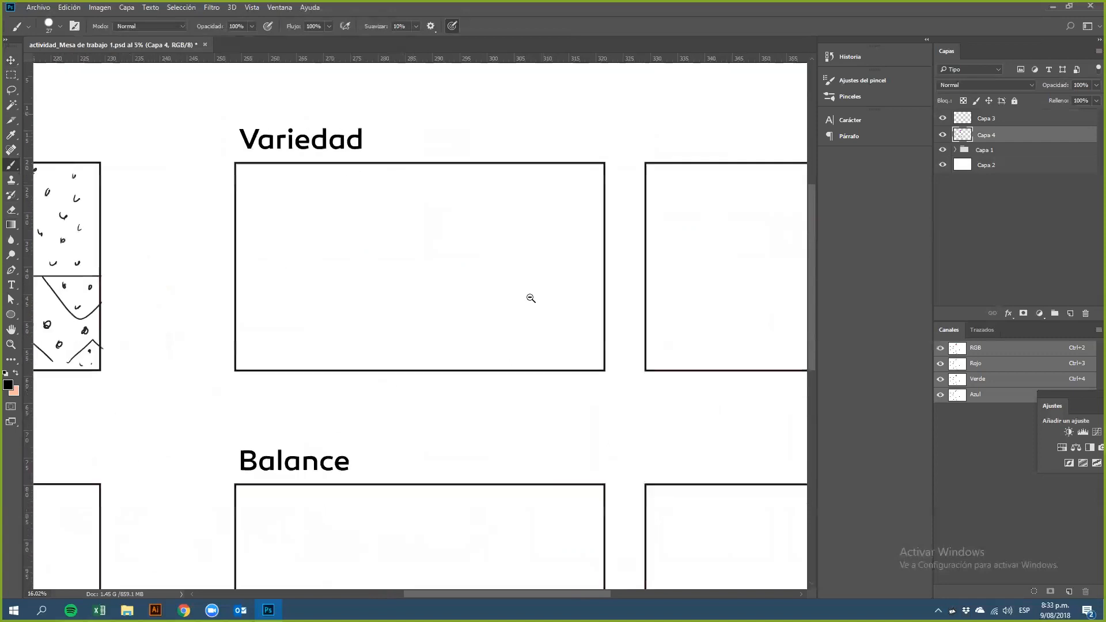
left_click_drag(442, 313, 414, 286)
left_click_drag(427, 325, 407, 338)
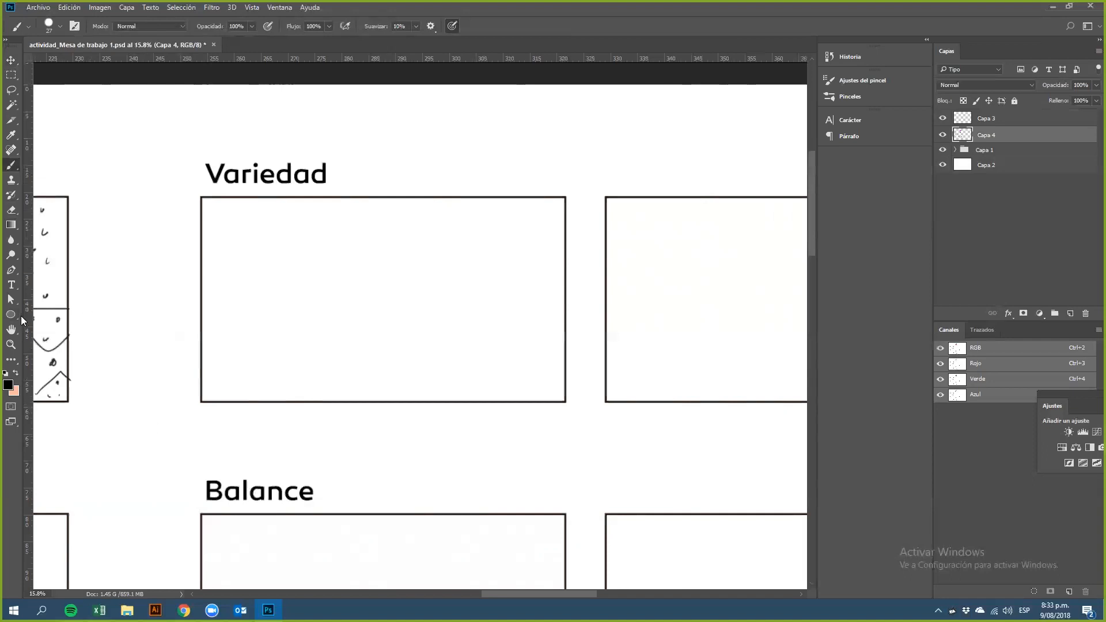
mouse_move(388, 252)
left_mouse_down()
mouse_move(355, 282)
mouse_move(354, 305)
mouse_move(381, 318)
left_mouse_up()
mouse_move(354, 278)
left_mouse_down()
mouse_move(390, 253)
mouse_move(378, 263)
mouse_move(419, 277)
mouse_move(393, 258)
mouse_move(417, 294)
mouse_move(407, 267)
mouse_move(396, 324)
mouse_move(415, 297)
mouse_move(364, 322)
mouse_move(358, 300)
mouse_move(372, 325)
mouse_move(355, 304)
mouse_move(402, 311)
mouse_move(366, 318)
left_mouse_up()
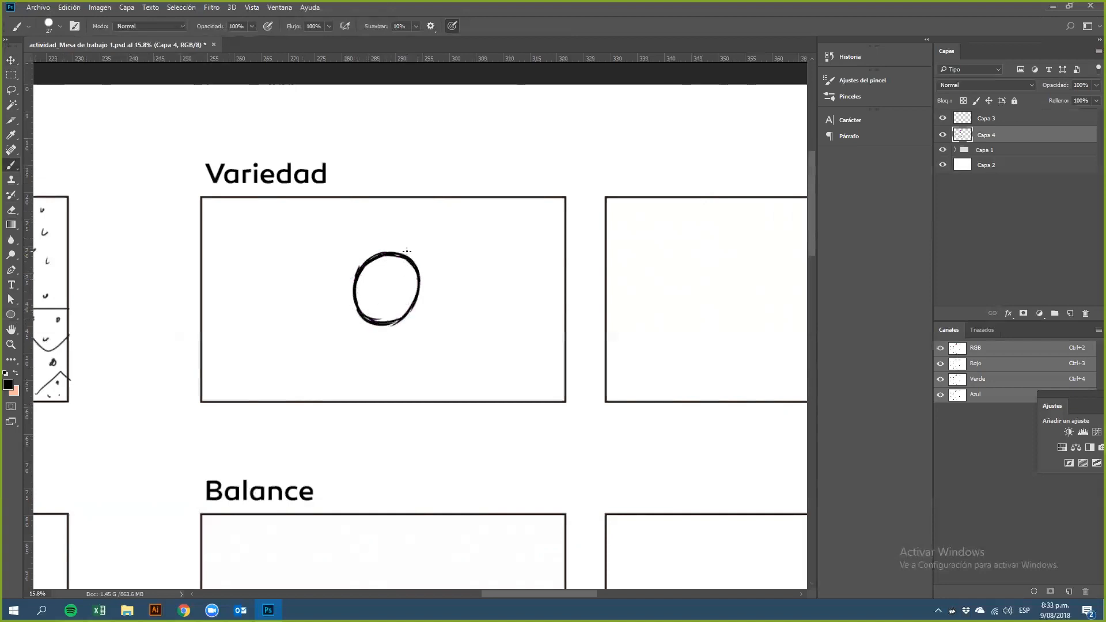
Step: Fill the circle's left half solid black with diagonal strokes
mouse_move(408, 261)
left_mouse_down()
mouse_move(364, 319)
mouse_move(404, 261)
mouse_move(382, 289)
left_mouse_up()
mouse_move(364, 312)
left_mouse_down()
mouse_move(358, 292)
mouse_move(380, 283)
mouse_move(364, 276)
mouse_move(351, 297)
mouse_move(366, 312)
mouse_move(357, 280)
mouse_move(398, 266)
mouse_move(372, 258)
mouse_move(401, 260)
mouse_move(360, 291)
mouse_move(366, 256)
left_mouse_up()
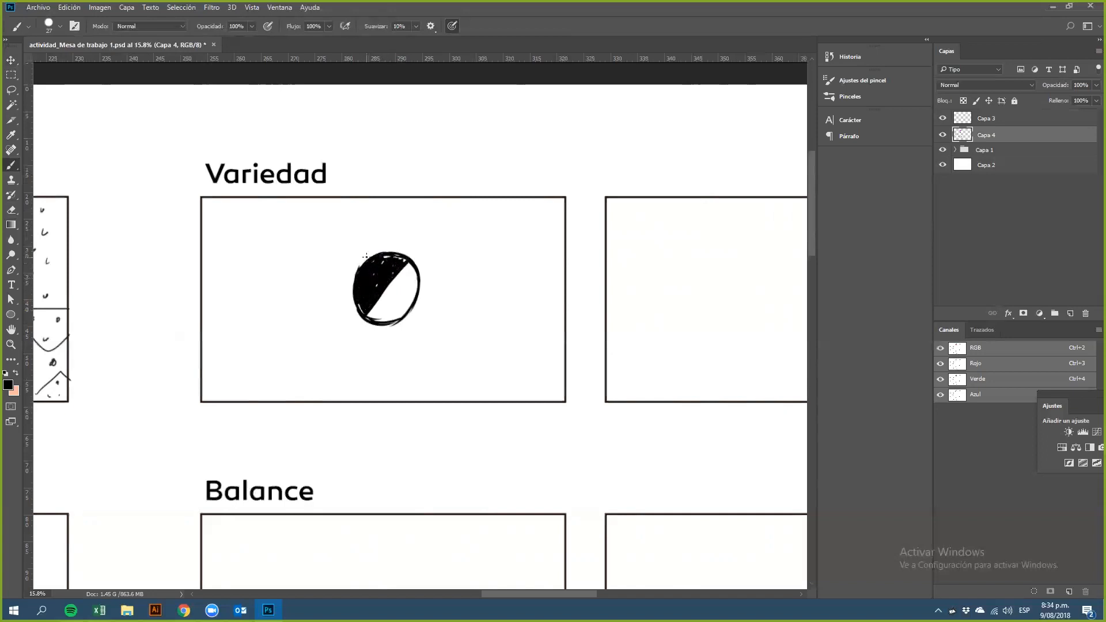
left_click_drag(377, 310, 378, 310)
left_click_drag(386, 302, 395, 289)
mouse_move(401, 276)
left_mouse_down()
mouse_move(384, 315)
mouse_move(410, 284)
left_mouse_up()
Step: Add dots around the circle's left edge and inside its right half
left_click(357, 327)
left_click(344, 297)
left_click(345, 274)
left_click(352, 259)
left_click(370, 246)
left_click(380, 242)
left_click(394, 245)
left_click(385, 300)
left_click(402, 280)
left_click(411, 273)
left_click(401, 310)
left_click(407, 302)
left_click(355, 259)
Step: Draw a curly line sweeping around the circle from lower left to upper right
mouse_move(380, 366)
left_mouse_down()
mouse_move(377, 338)
mouse_move(436, 291)
mouse_move(427, 253)
mouse_move(447, 205)
left_mouse_up()
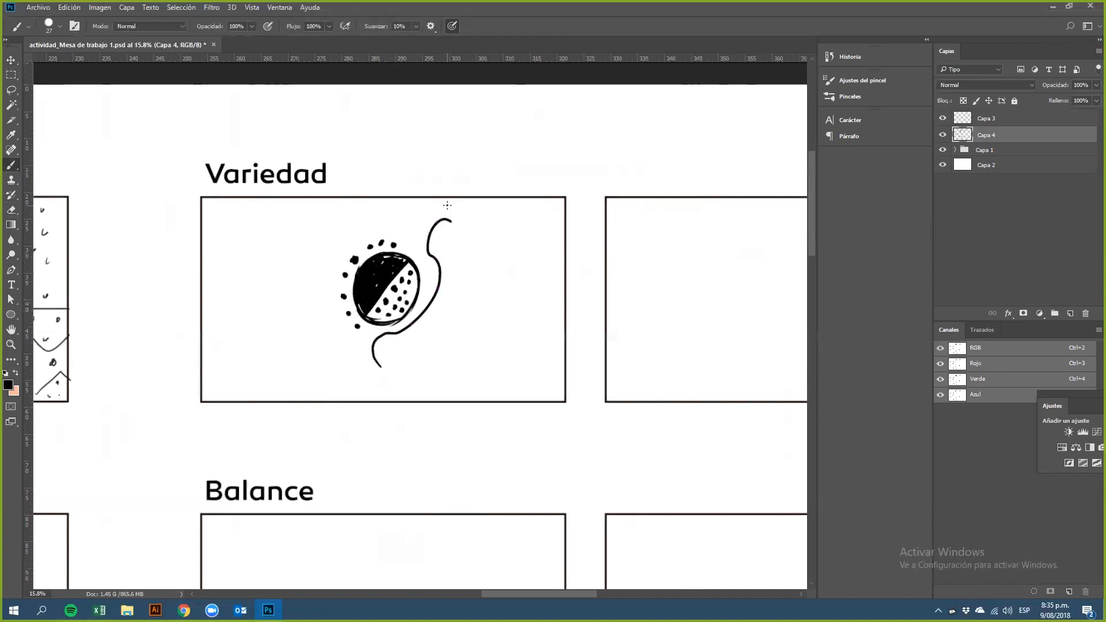
key("ctrl+z")
mouse_move(382, 341)
left_mouse_down()
mouse_move(364, 353)
mouse_move(381, 373)
mouse_move(452, 227)
left_mouse_up()
key("ctrl+alt+z")
key("ctrl+alt+z")
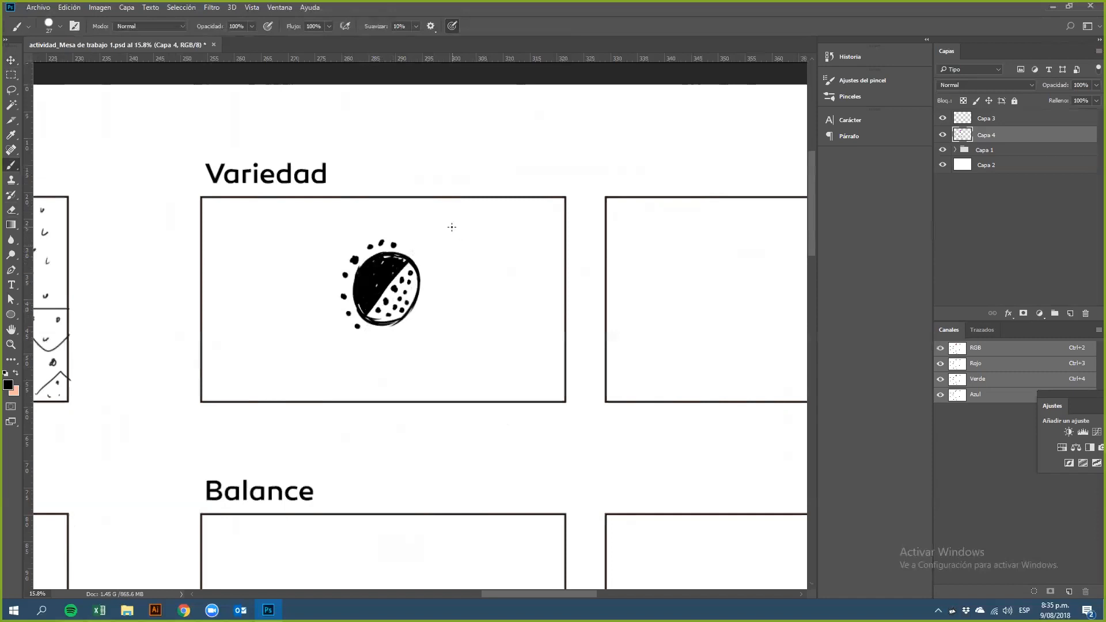
mouse_move(372, 331)
left_mouse_down()
mouse_move(357, 364)
mouse_move(372, 362)
mouse_move(364, 352)
mouse_move(405, 325)
mouse_move(433, 285)
mouse_move(414, 250)
mouse_move(440, 236)
left_mouse_up()
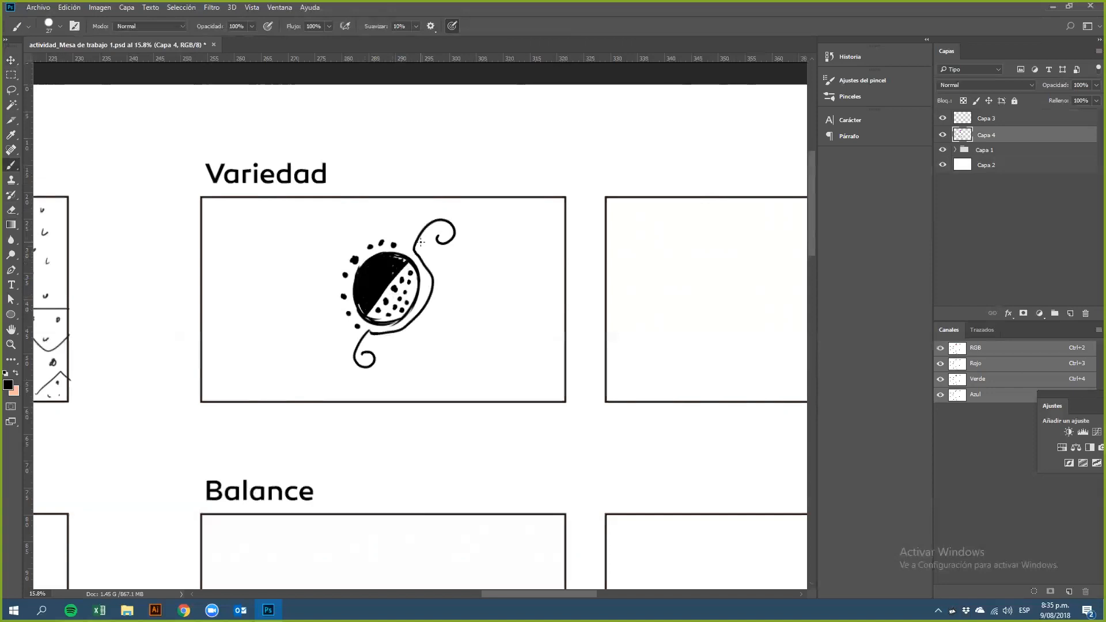
Step: Draw a circle in the middle of the second Variedad frame
mouse_move(553, 302)
left_mouse_down()
mouse_move(352, 262)
mouse_move(379, 274)
left_mouse_up()
left_click_drag(556, 266, 455, 286)
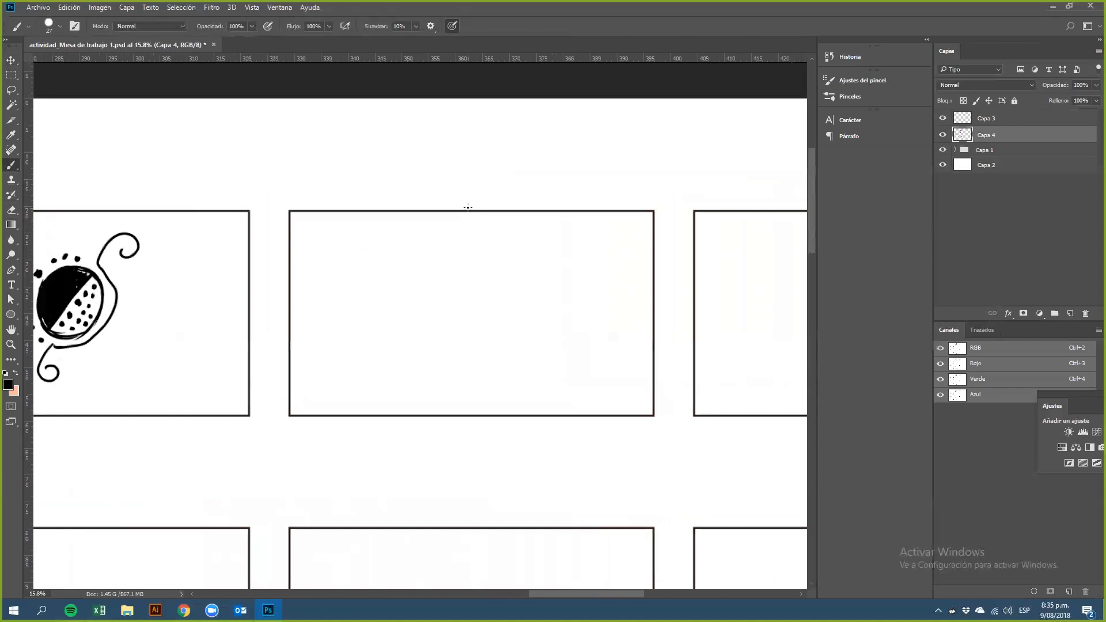
mouse_move(461, 275)
left_mouse_down()
mouse_move(418, 312)
mouse_move(444, 356)
mouse_move(496, 339)
mouse_move(492, 286)
mouse_move(468, 273)
left_mouse_up()
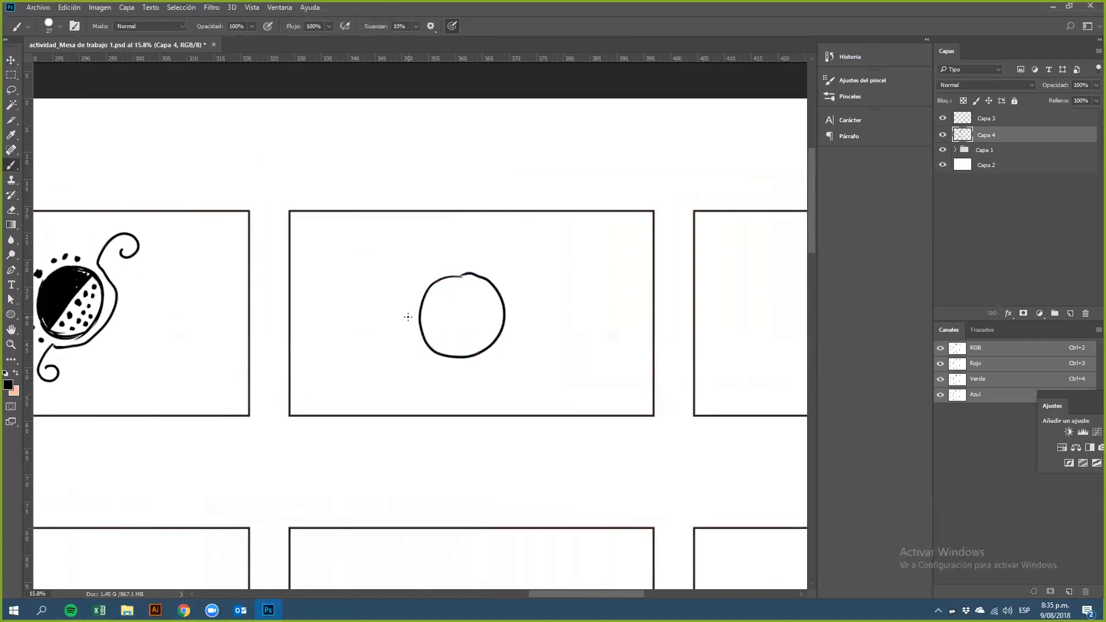
Step: Cross-hatch the circle with diagonal lines in both directions
mouse_move(423, 311)
left_mouse_down()
mouse_move(458, 355)
mouse_move(474, 346)
left_mouse_up()
mouse_move(445, 279)
left_mouse_down()
mouse_move(479, 312)
mouse_move(466, 272)
mouse_move(492, 309)
mouse_move(444, 353)
left_mouse_up()
mouse_move(500, 289)
left_mouse_down()
mouse_move(432, 335)
mouse_move(475, 279)
left_mouse_up()
left_click_drag(424, 316, 448, 277)
left_click_drag(453, 355, 495, 315)
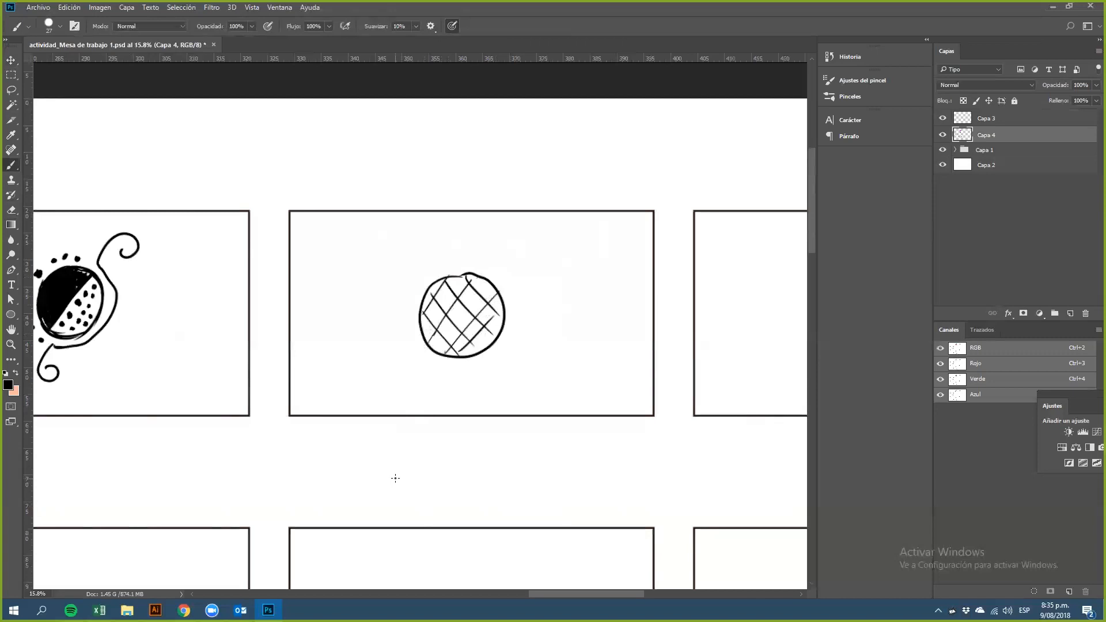
Step: Add a pointed crown on top and small rings along the circle's right side, forming a pineapple
mouse_move(441, 247)
left_mouse_down()
mouse_move(445, 267)
mouse_move(465, 242)
mouse_move(480, 248)
mouse_move(483, 270)
left_mouse_up()
left_click_drag(465, 277, 497, 311)
mouse_move(459, 369)
left_mouse_down()
mouse_move(496, 370)
mouse_move(487, 361)
mouse_move(511, 339)
left_mouse_up()
mouse_move(517, 309)
left_mouse_down()
mouse_move(527, 318)
mouse_move(504, 278)
left_mouse_up()
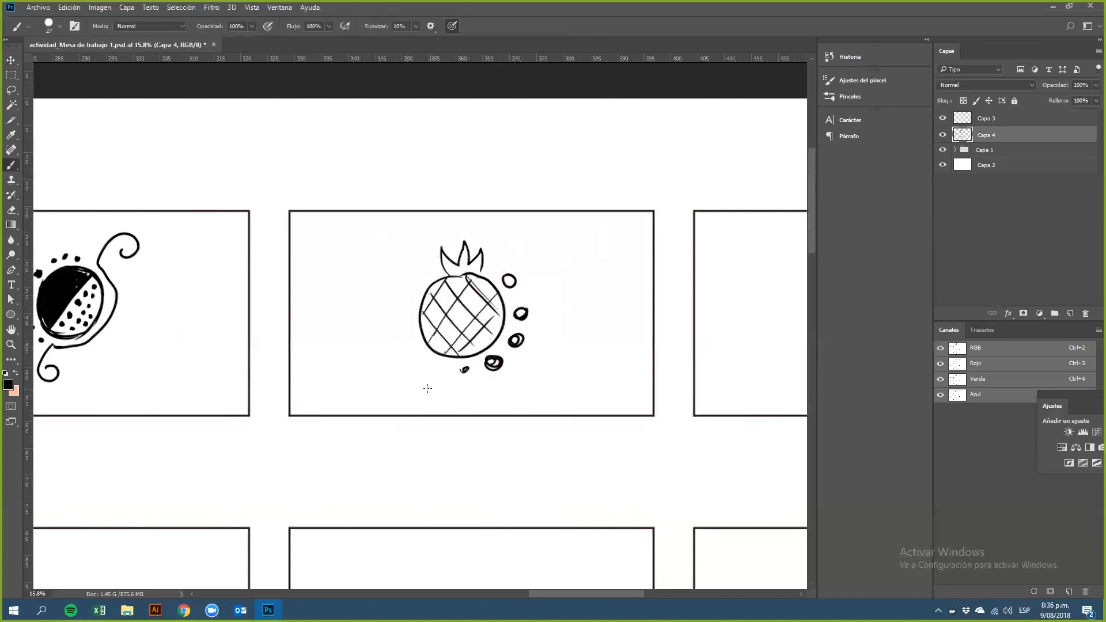
Step: Draw diagonal speed lines around the pineapple
left_click_drag(441, 370, 396, 407)
left_click_drag(522, 240, 495, 269)
left_click_drag(410, 342, 376, 387)
left_click_drag(412, 279, 372, 340)
left_click_drag(495, 231, 413, 251)
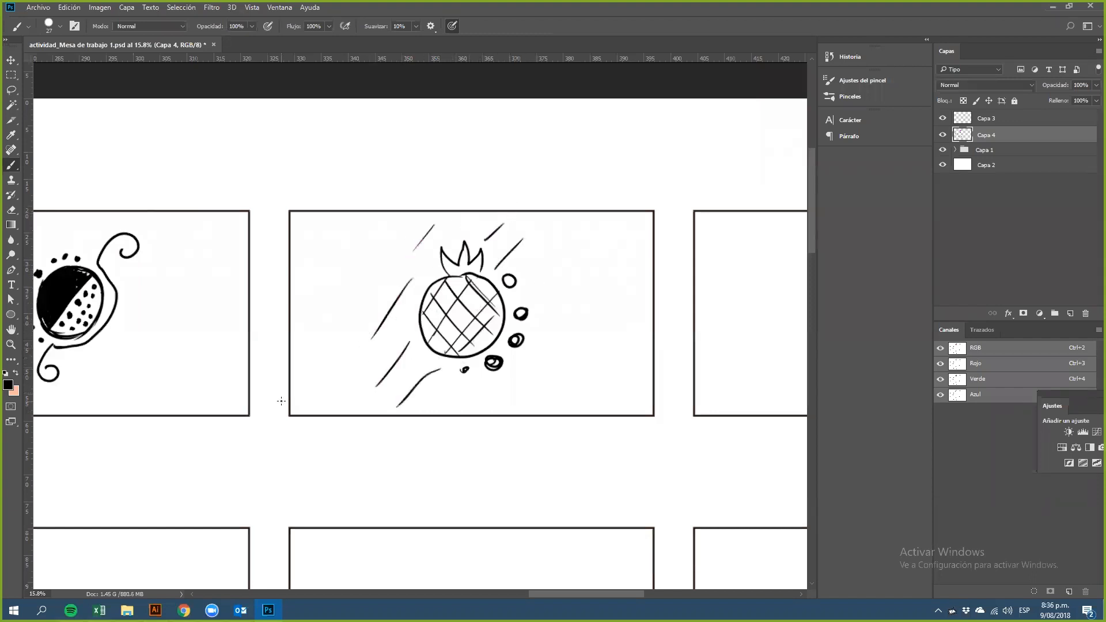
Step: Scatter small dots and add more diagonal strokes across the frame around the pineapple
left_click(406, 317)
left_click(383, 354)
left_click(408, 375)
left_click_drag(479, 386, 460, 409)
left_click_drag(529, 363, 507, 392)
left_click_drag(553, 332, 520, 375)
left_click_drag(572, 243, 556, 267)
left_click(386, 277)
left_click_drag(422, 254, 420, 259)
left_click_drag(474, 224, 517, 232)
left_click_drag(561, 280, 539, 317)
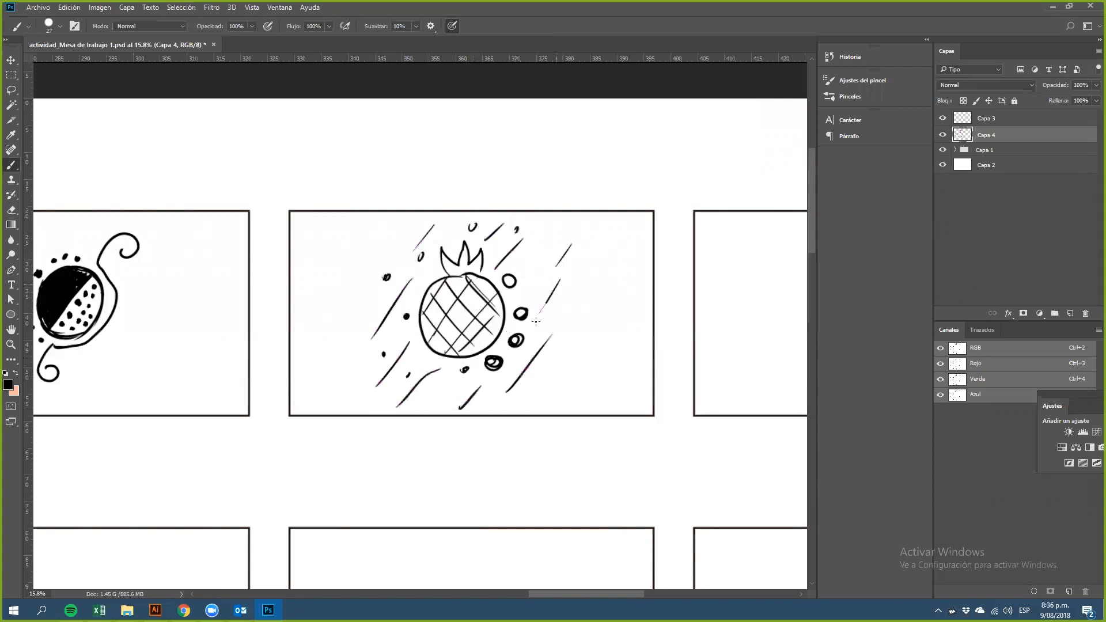
left_click_drag(371, 304, 364, 309)
left_click_drag(526, 287, 526, 293)
left_click(441, 396)
left_click_drag(353, 339, 314, 395)
left_click_drag(368, 260, 344, 290)
left_click_drag(595, 365, 571, 402)
left_click_drag(635, 258, 610, 281)
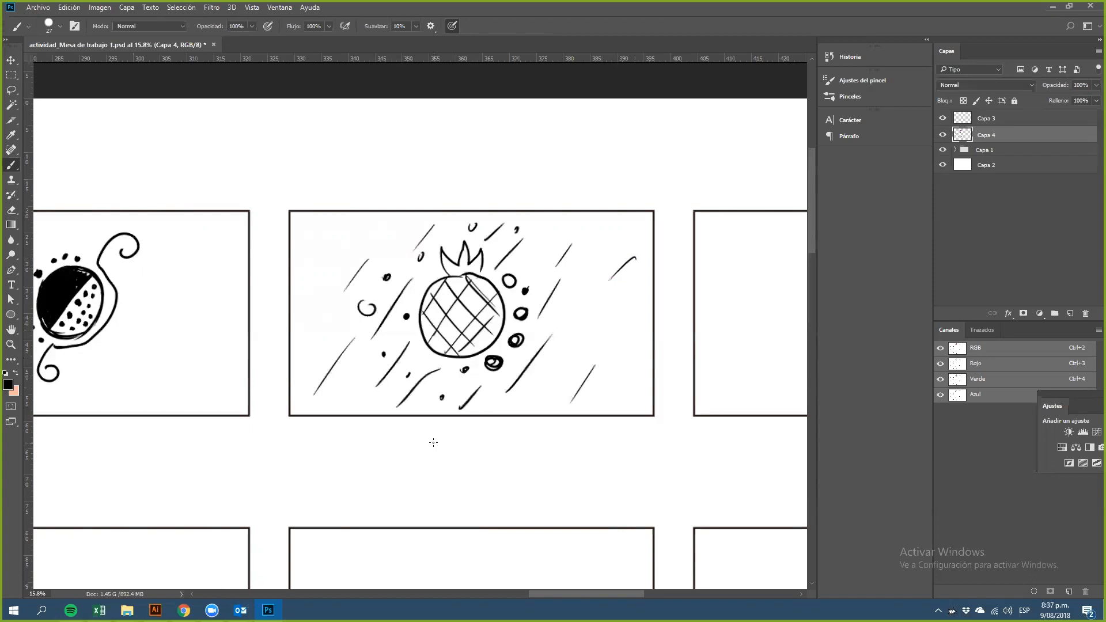
Step: Draw a large empty circle, a smaller solid black circle and a tiny circle above it in the third Variedad frame
mouse_move(581, 326)
left_mouse_down()
mouse_move(336, 348)
mouse_move(168, 331)
mouse_move(347, 325)
left_mouse_up()
mouse_move(494, 321)
left_mouse_down()
mouse_move(374, 313)
mouse_move(427, 302)
mouse_move(406, 297)
mouse_move(421, 362)
mouse_move(382, 293)
left_mouse_up()
key("ctrl+z")
mouse_move(561, 241)
left_mouse_down()
mouse_move(565, 259)
mouse_move(558, 242)
mouse_move(571, 248)
mouse_move(561, 244)
left_mouse_up()
key("ctrl+z")
mouse_move(551, 309)
left_mouse_down()
mouse_move(546, 371)
mouse_move(549, 293)
mouse_move(583, 328)
left_mouse_up()
key("ctrl+z")
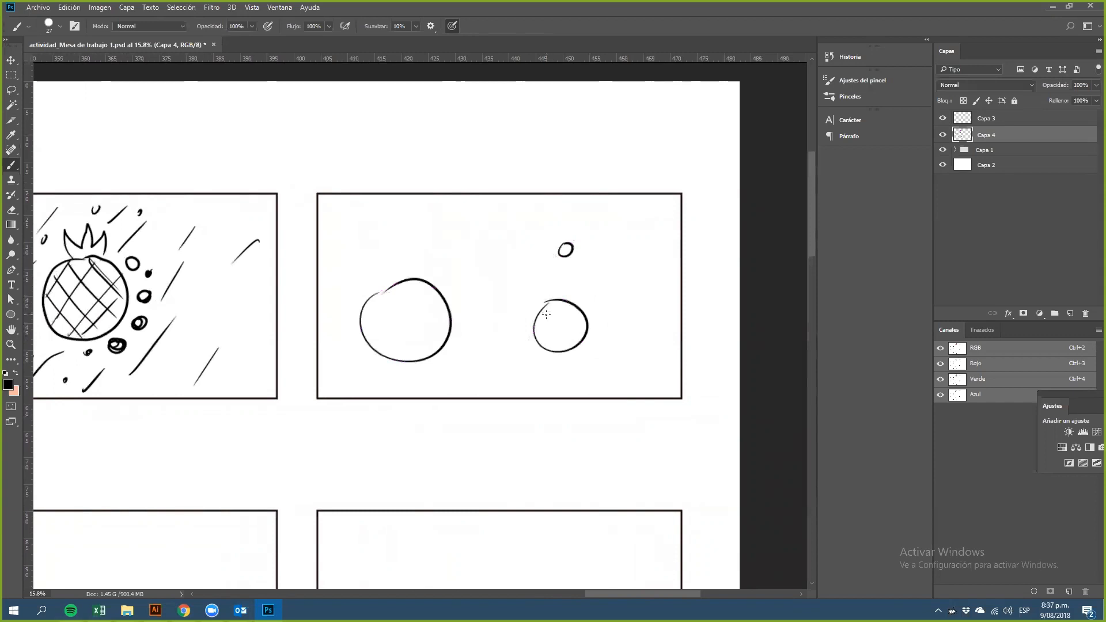
mouse_move(581, 328)
left_mouse_down()
mouse_move(552, 323)
mouse_move(545, 306)
mouse_move(556, 345)
mouse_move(544, 341)
mouse_move(562, 323)
mouse_move(576, 337)
mouse_move(580, 314)
left_mouse_up()
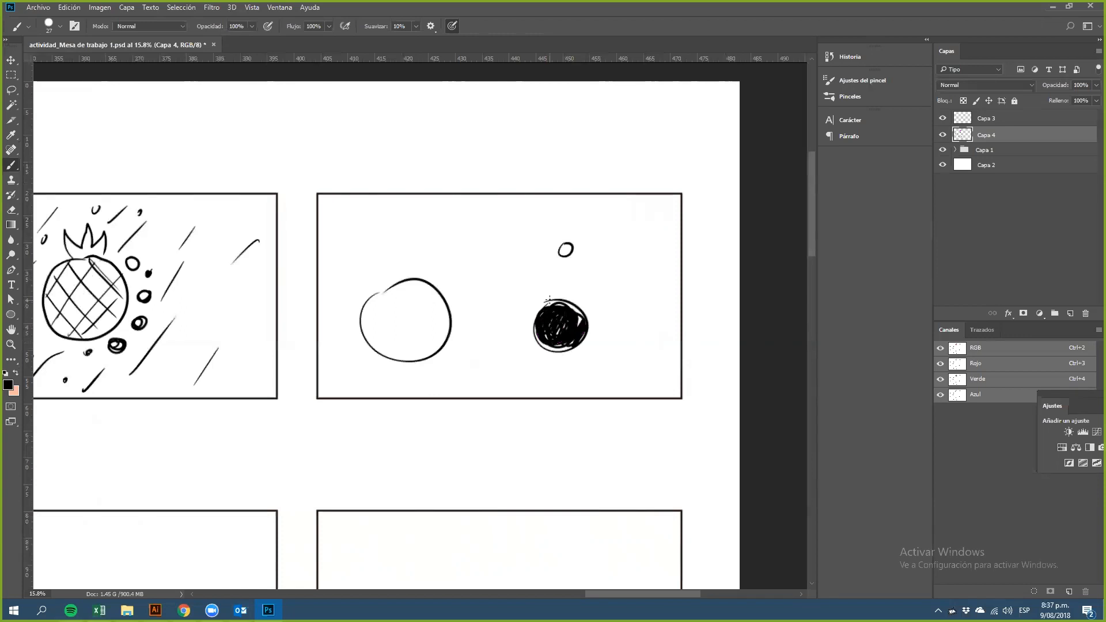
Step: Scatter dots and wavy squiggles around the two circles in the third frame
left_click(368, 371)
left_click(458, 288)
left_click(619, 296)
mouse_move(361, 209)
left_mouse_down()
mouse_move(360, 233)
mouse_move(483, 270)
left_mouse_up()
left_click_drag(326, 351, 352, 366)
mouse_move(415, 383)
left_mouse_down()
mouse_move(442, 355)
mouse_move(487, 348)
left_mouse_up()
left_click_drag(498, 300, 528, 365)
left_click_drag(608, 348, 645, 380)
left_click_drag(571, 269, 650, 240)
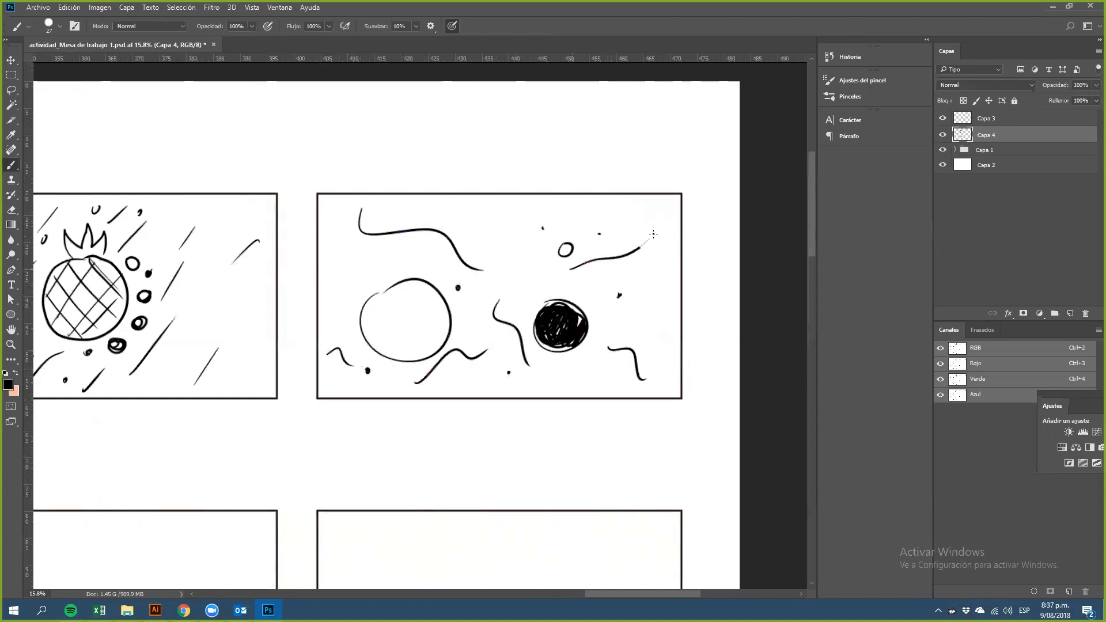
left_click_drag(481, 223, 514, 261)
left_click_drag(327, 293, 372, 265)
left_click_drag(550, 292, 645, 278)
left_click_drag(573, 365, 593, 392)
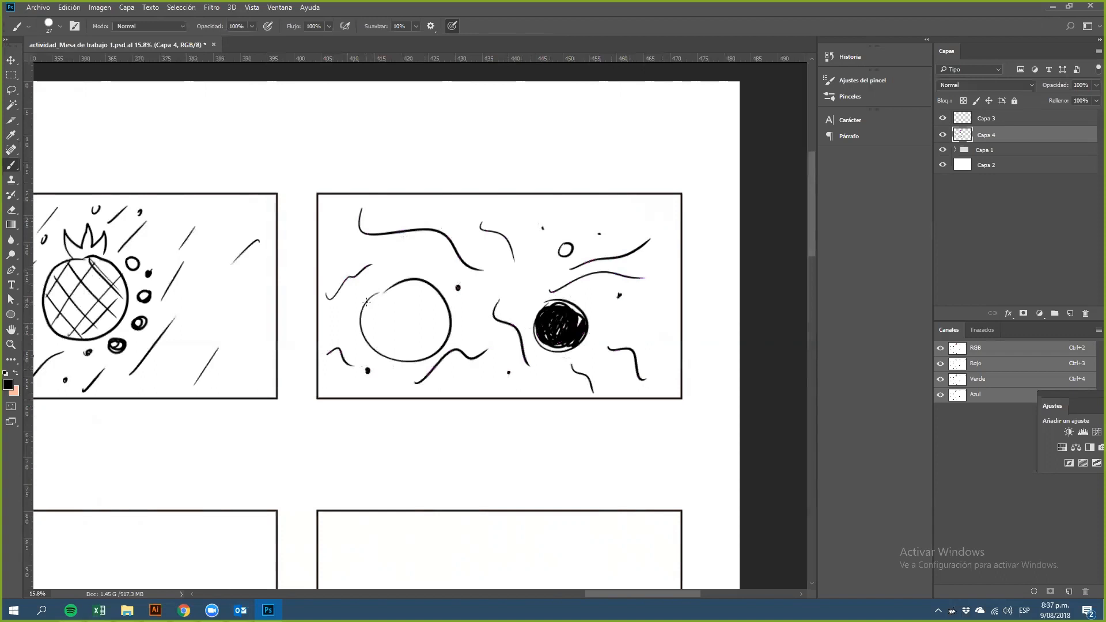
Step: Draw curved stripes inside the large empty circle
left_click_drag(369, 299, 386, 287)
mouse_move(569, 319)
left_mouse_down()
mouse_move(556, 343)
mouse_move(571, 332)
mouse_move(545, 334)
mouse_move(559, 339)
left_mouse_up()
mouse_move(384, 293)
left_mouse_down()
mouse_move(365, 325)
mouse_move(374, 347)
left_mouse_up()
mouse_move(400, 311)
left_mouse_down()
mouse_move(387, 352)
mouse_move(412, 337)
mouse_move(404, 304)
mouse_move(420, 353)
left_mouse_up()
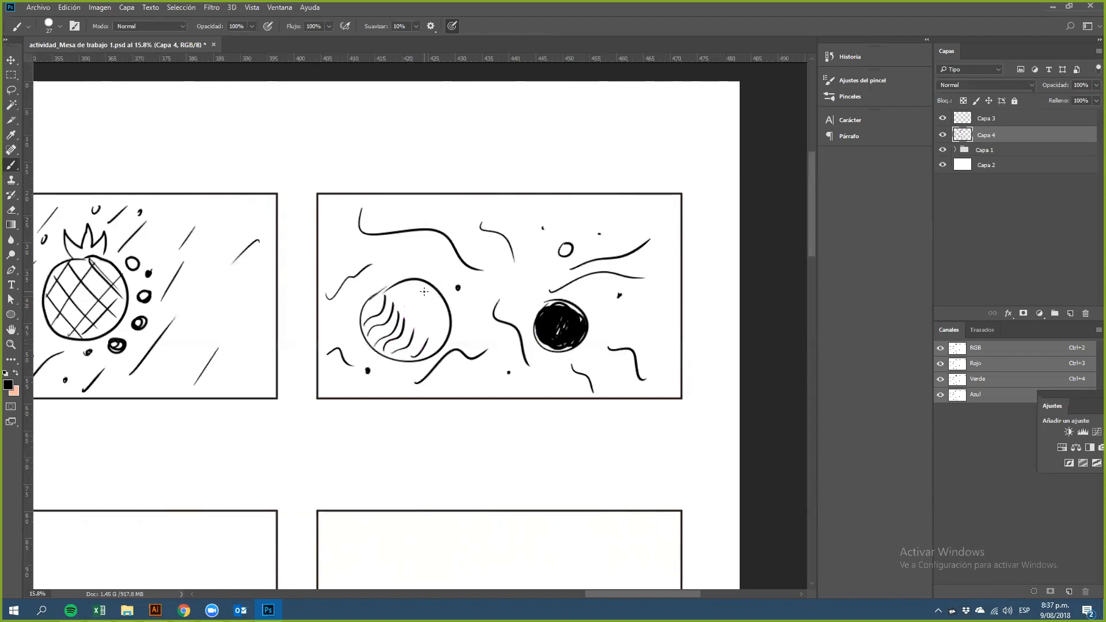
Step: Draw a circle in the first Balance frame with a vertical line above and below it
scroll(506, 284, "down", 5)
left_click_drag(394, 351, 482, 272)
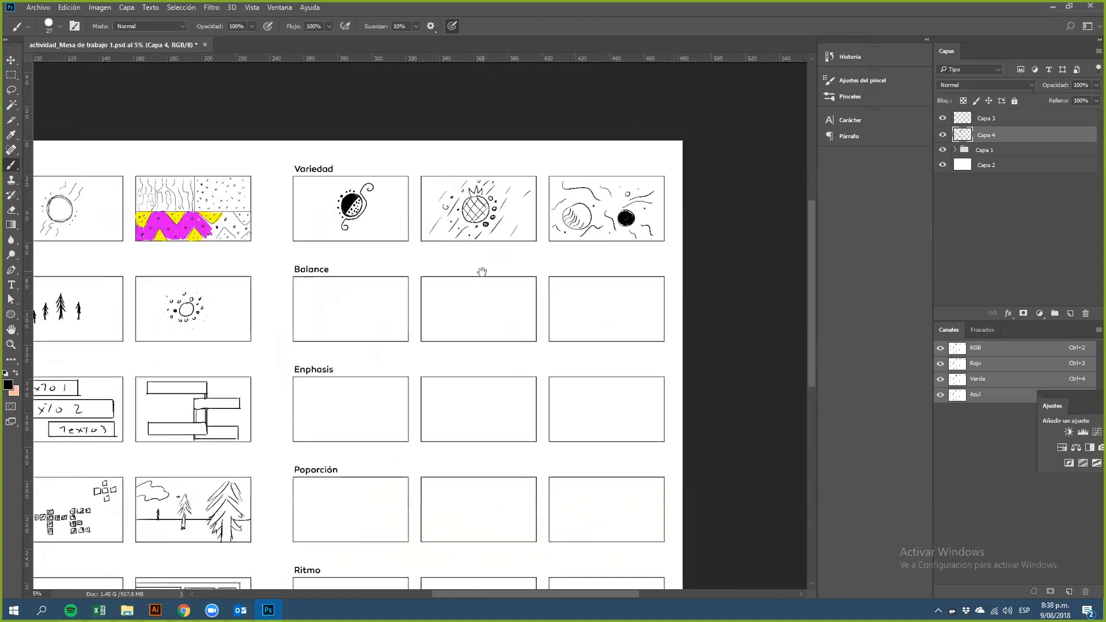
scroll(407, 316, "up", 5)
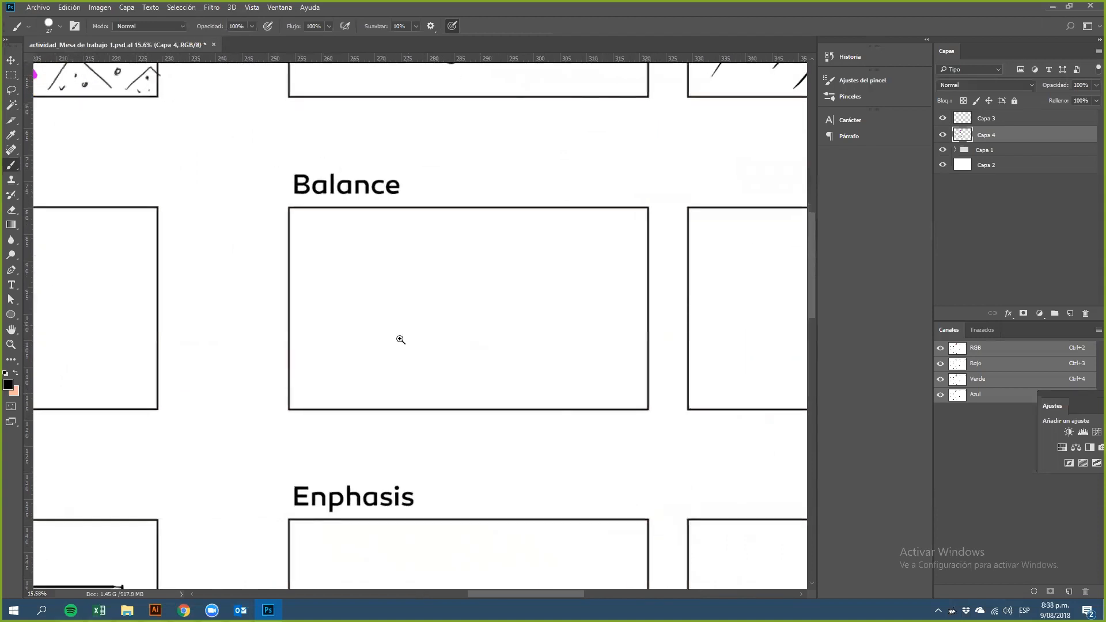
scroll(400, 340, "up", 3)
scroll(506, 311, "down", 2)
left_click_drag(512, 294, 402, 301)
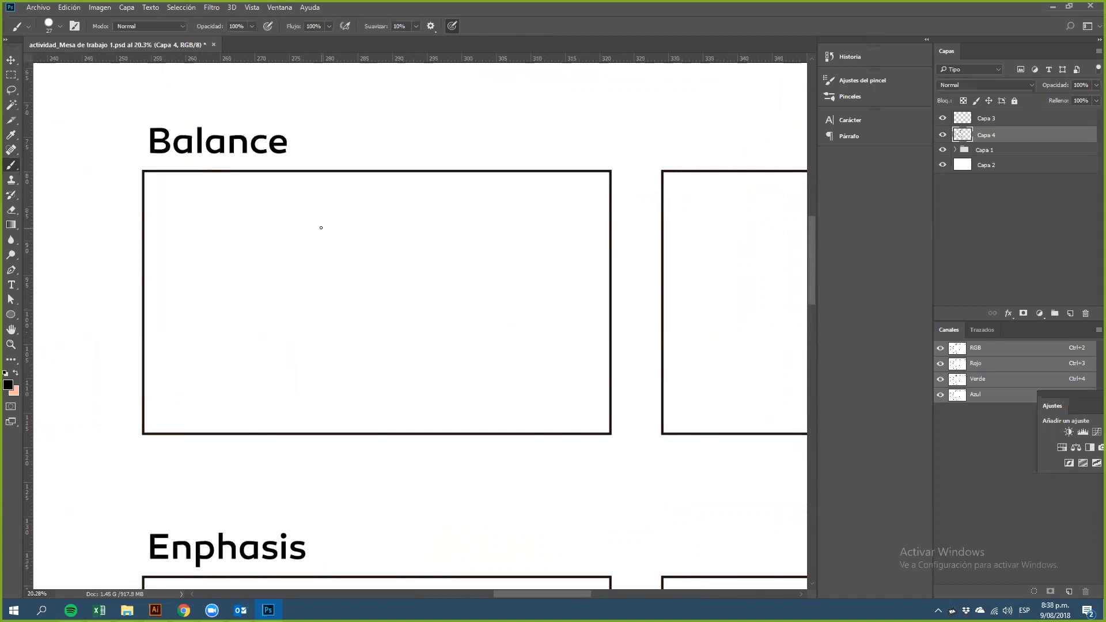
mouse_move(366, 233)
left_mouse_down()
mouse_move(279, 258)
mouse_move(381, 369)
mouse_move(361, 216)
left_mouse_up()
left_click_drag(359, 174, 360, 223)
left_click_drag(354, 385, 356, 431)
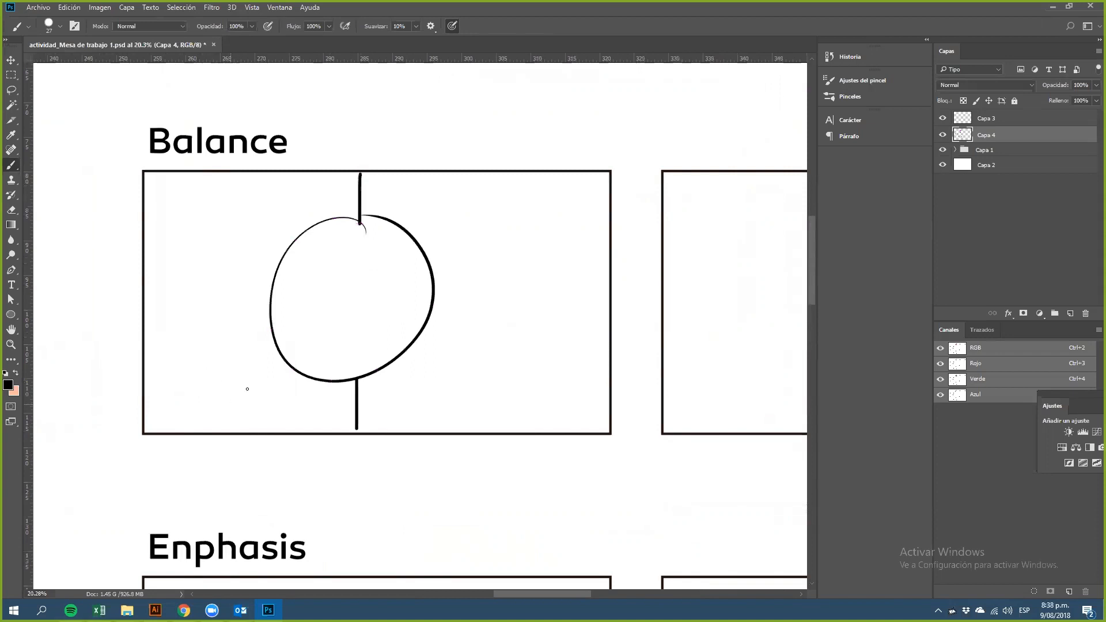
Step: Try adding a zigzag line to the left of the circle
mouse_move(229, 411)
left_mouse_down()
mouse_move(251, 239)
mouse_move(153, 265)
left_mouse_up()
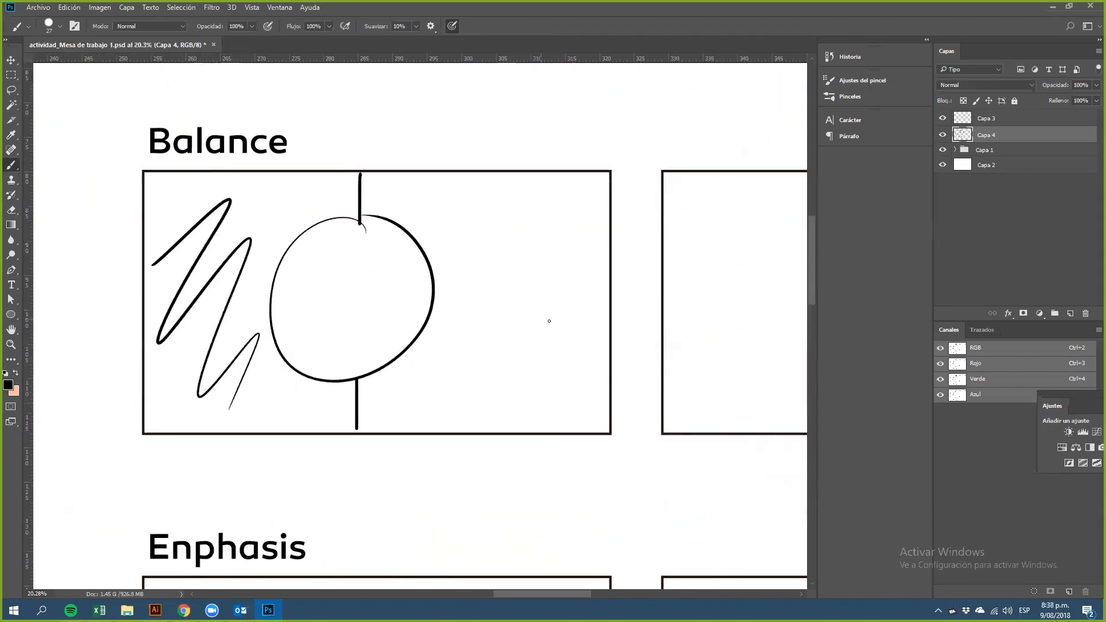
key("ctrl+z")
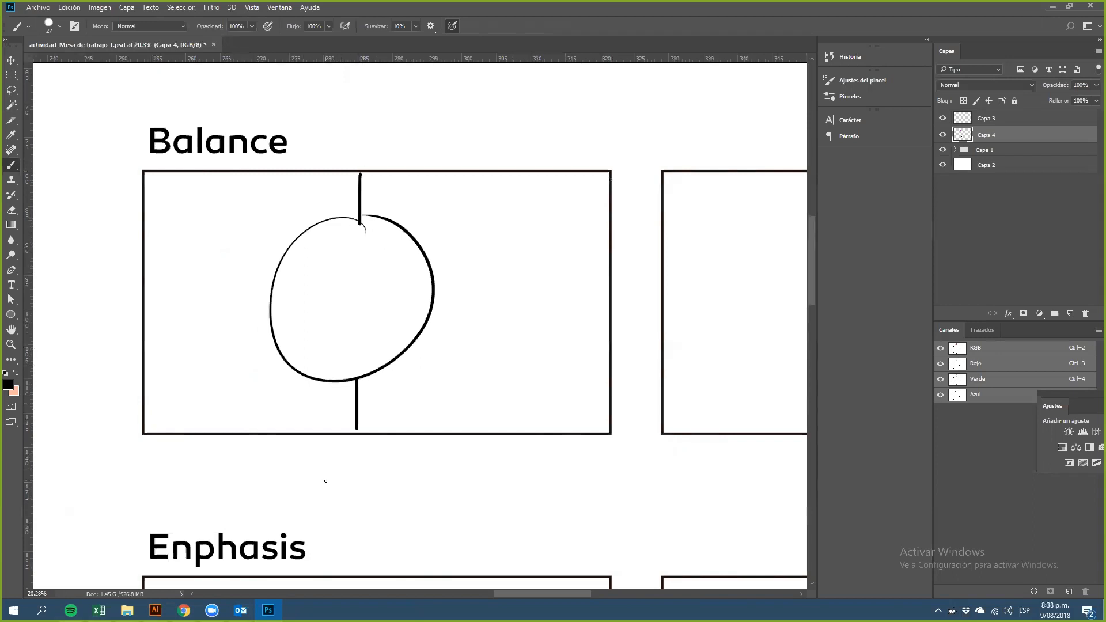
left_click_drag(206, 254, 215, 275)
left_click_drag(490, 272, 500, 288)
Step: Draw a large circle in the upper left of the second Balance frame
left_click_drag(576, 312, 131, 284)
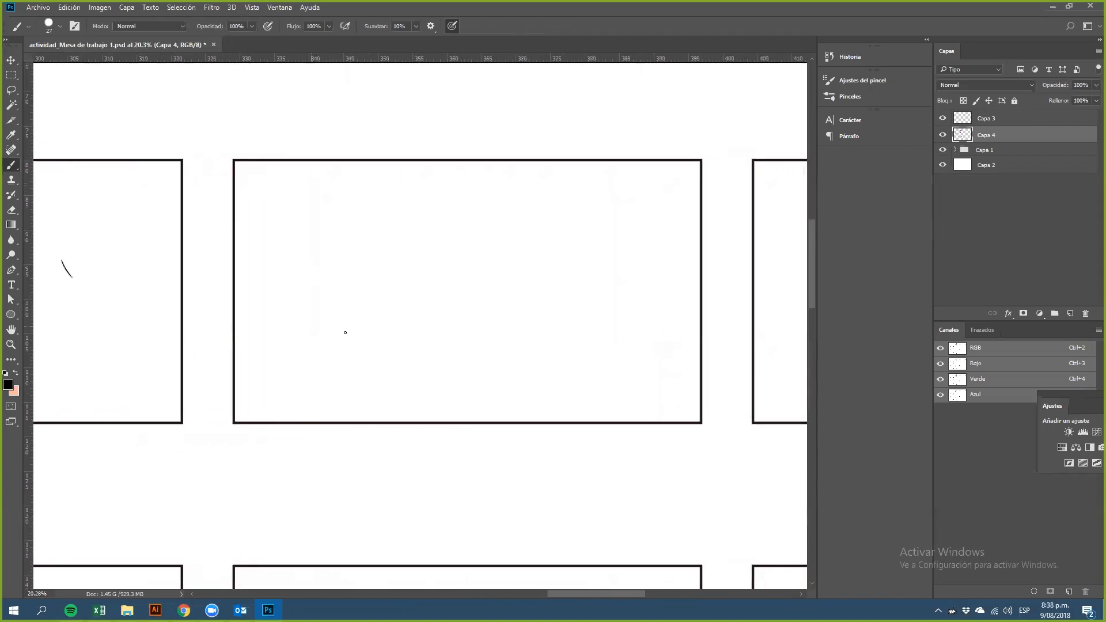
left_click_drag(375, 307, 344, 328)
mouse_move(282, 211)
left_mouse_down()
mouse_move(289, 347)
mouse_move(330, 196)
mouse_move(257, 204)
mouse_move(270, 205)
mouse_move(232, 259)
mouse_move(264, 207)
mouse_move(239, 268)
left_mouse_up()
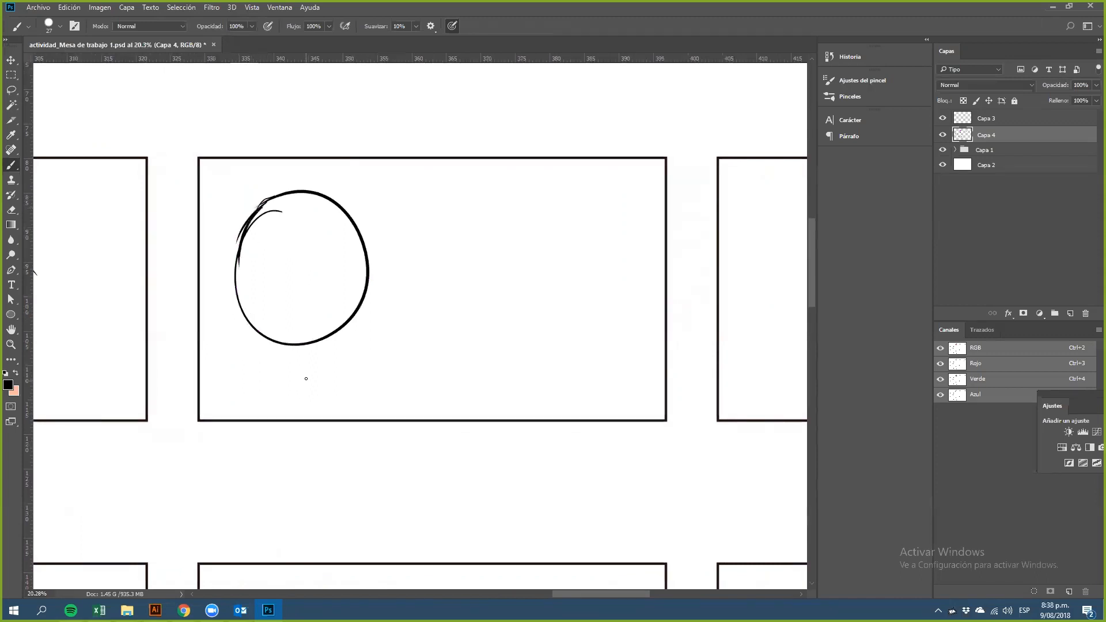
Step: Add a small circle on the frame's right side and short highlight strokes inside the large circle
left_click_drag(347, 233, 343, 267)
mouse_move(561, 267)
left_mouse_down()
mouse_move(574, 299)
mouse_move(558, 267)
mouse_move(563, 276)
mouse_move(544, 294)
mouse_move(565, 267)
mouse_move(545, 295)
mouse_move(564, 267)
left_mouse_up()
key("ctrl+z")
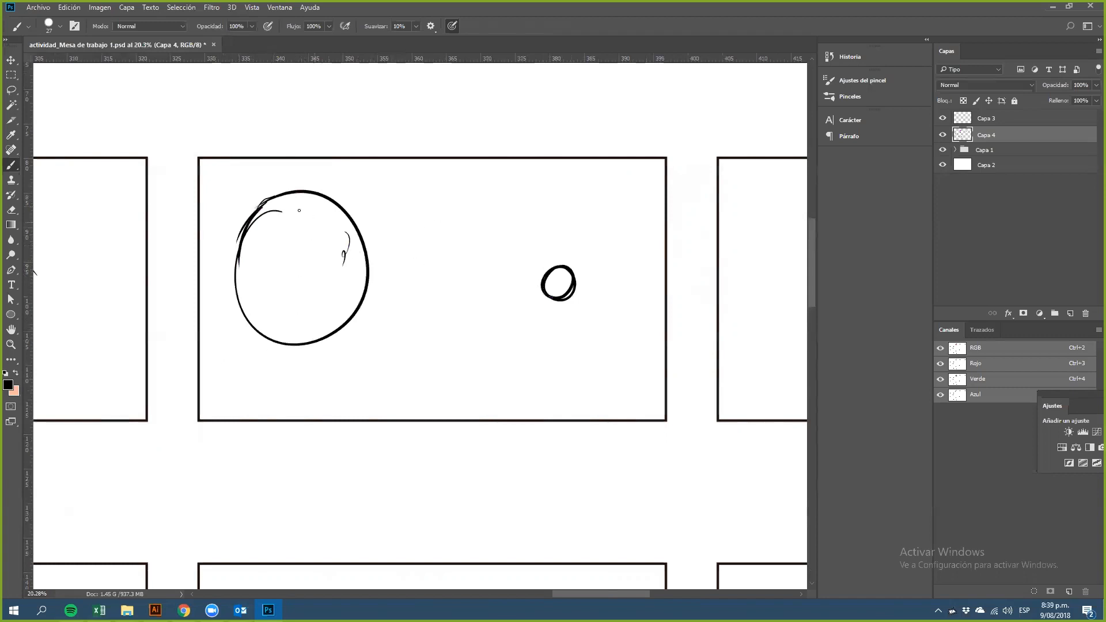
Step: Try sketching cross guide lines through both circles and a vertical divider between them
left_click_drag(302, 161, 307, 404)
left_click_drag(195, 280, 357, 275)
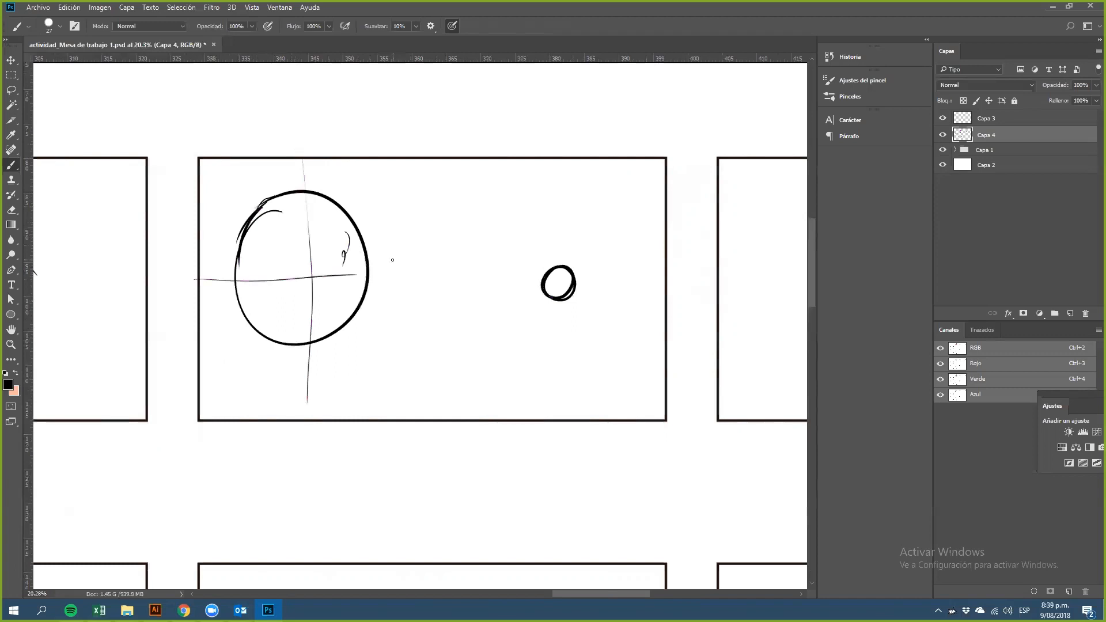
left_click_drag(447, 157, 436, 419)
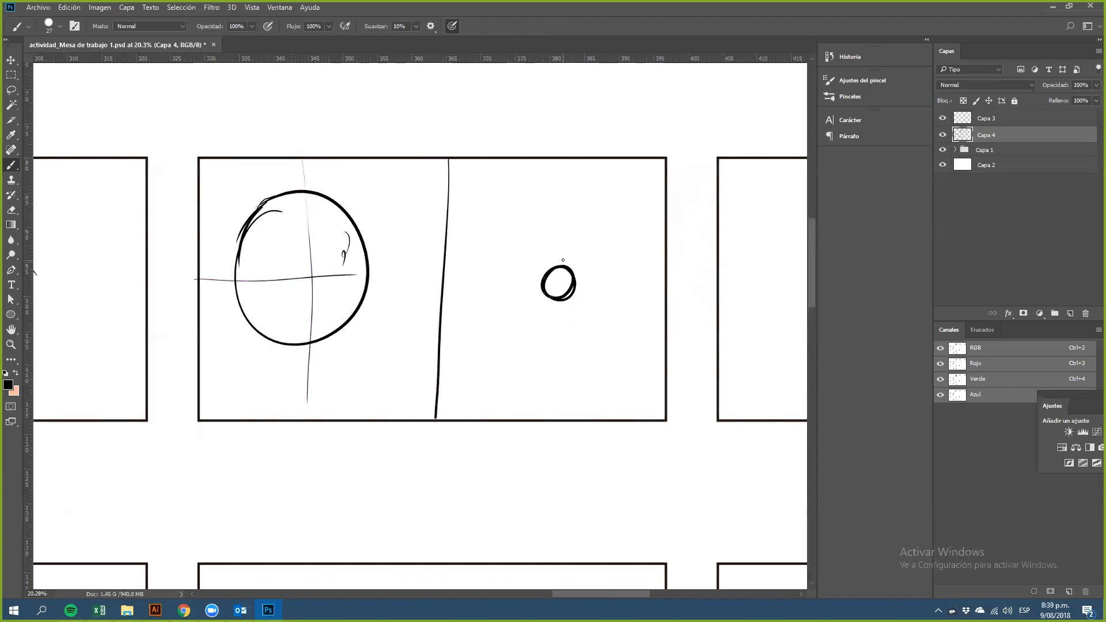
left_click_drag(564, 178, 550, 383)
left_click_drag(437, 290, 586, 294)
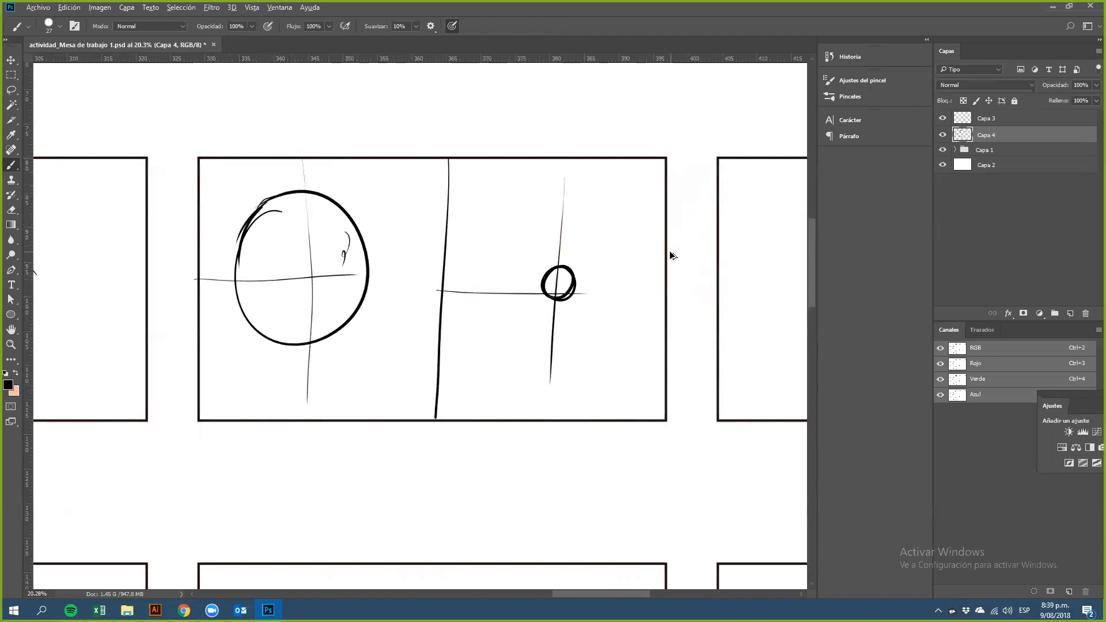
key("ctrl+z")
key("ctrl+z")
key("ctrl+alt+z")
key("ctrl+alt+z")
key("ctrl+alt+z")
key("ctrl+alt+z")
key("ctrl+alt+z")
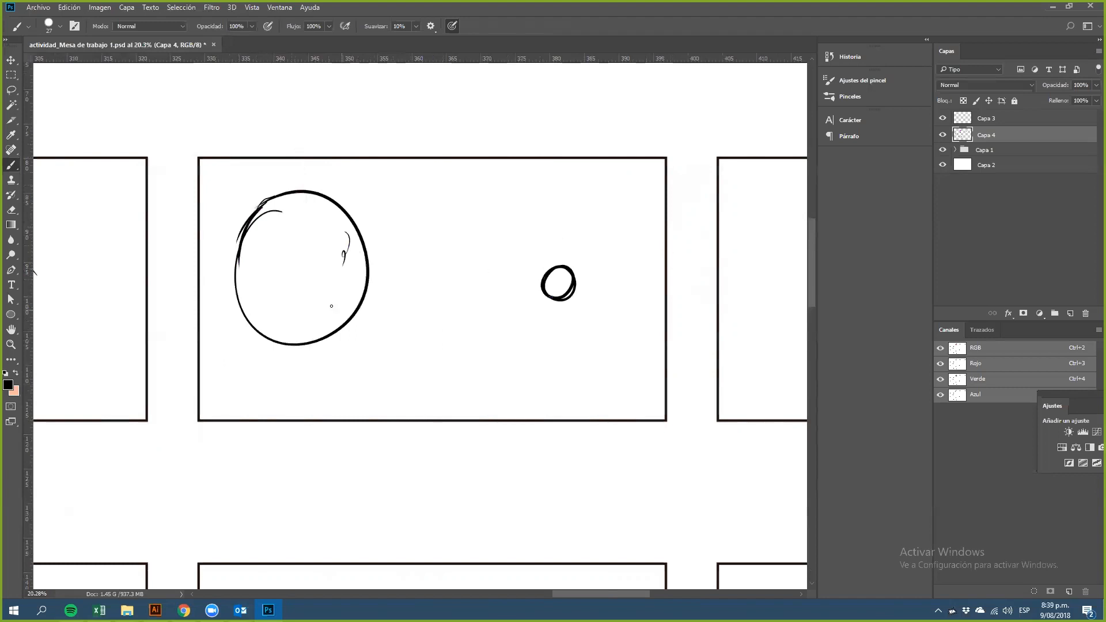
Step: Connect the circles with a wavy trail and add a handle below the large circle, forming a paddle
mouse_move(368, 275)
left_mouse_down()
mouse_move(418, 247)
mouse_move(432, 355)
mouse_move(489, 347)
mouse_move(542, 285)
left_mouse_up()
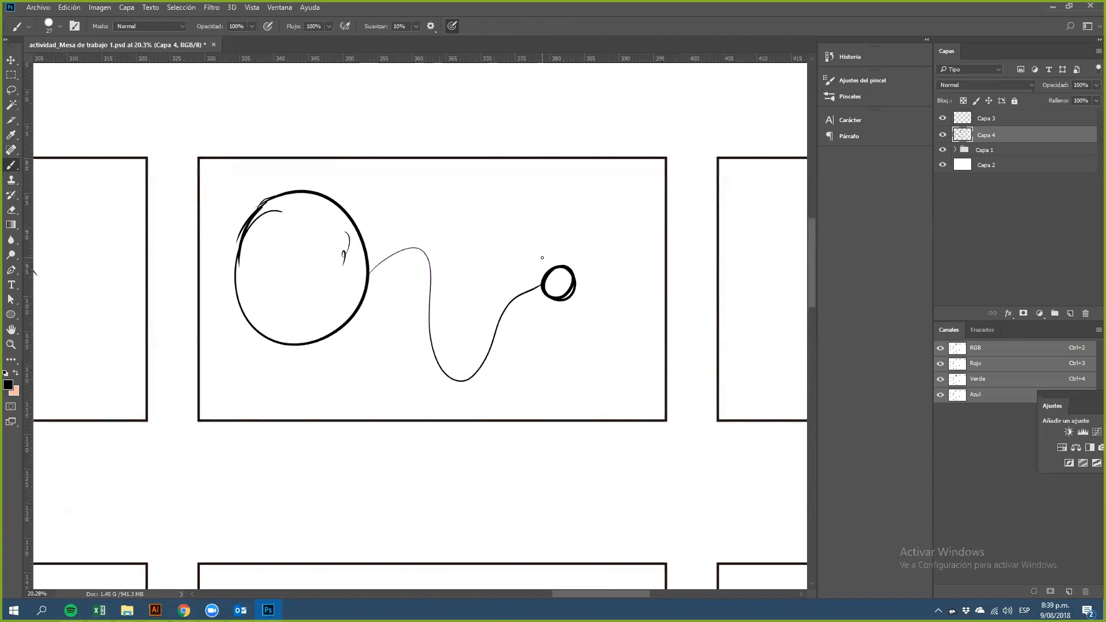
left_click_drag(267, 199, 235, 267)
left_click_drag(250, 219, 239, 266)
mouse_move(294, 347)
left_mouse_down()
mouse_move(332, 403)
mouse_move(316, 347)
mouse_move(358, 401)
mouse_move(324, 345)
mouse_move(336, 413)
left_mouse_up()
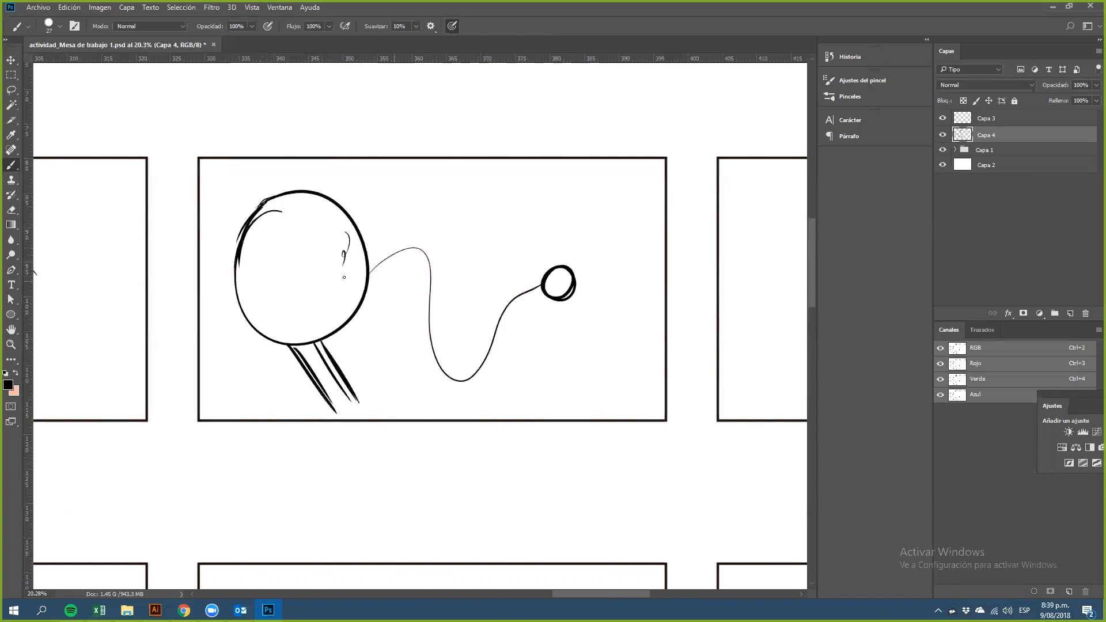
left_click_drag(310, 284, 396, 264)
left_click_drag(287, 345, 330, 411)
left_click_drag(327, 338, 350, 393)
mouse_move(327, 413)
left_mouse_down()
mouse_move(356, 395)
mouse_move(327, 413)
left_mouse_up()
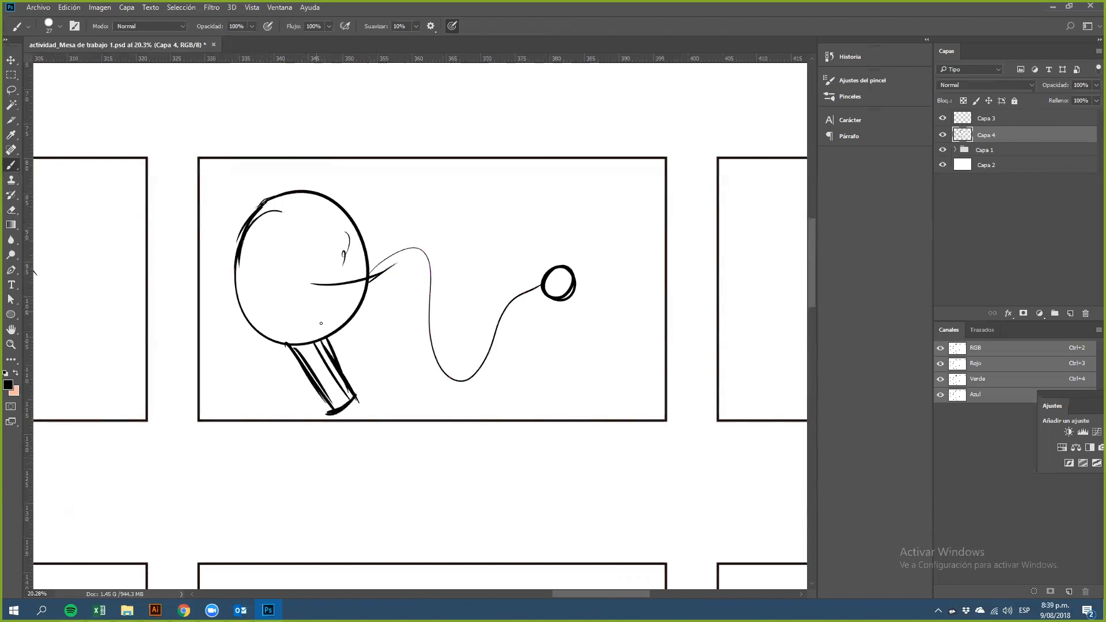
Step: Add swoosh strokes from the paddle along the trail and retrace the small ball
left_click_drag(273, 339, 297, 360)
left_click_drag(342, 331, 338, 356)
left_click_drag(324, 281, 426, 242)
mouse_move(560, 268)
left_mouse_down()
mouse_move(546, 291)
mouse_move(576, 266)
left_mouse_up()
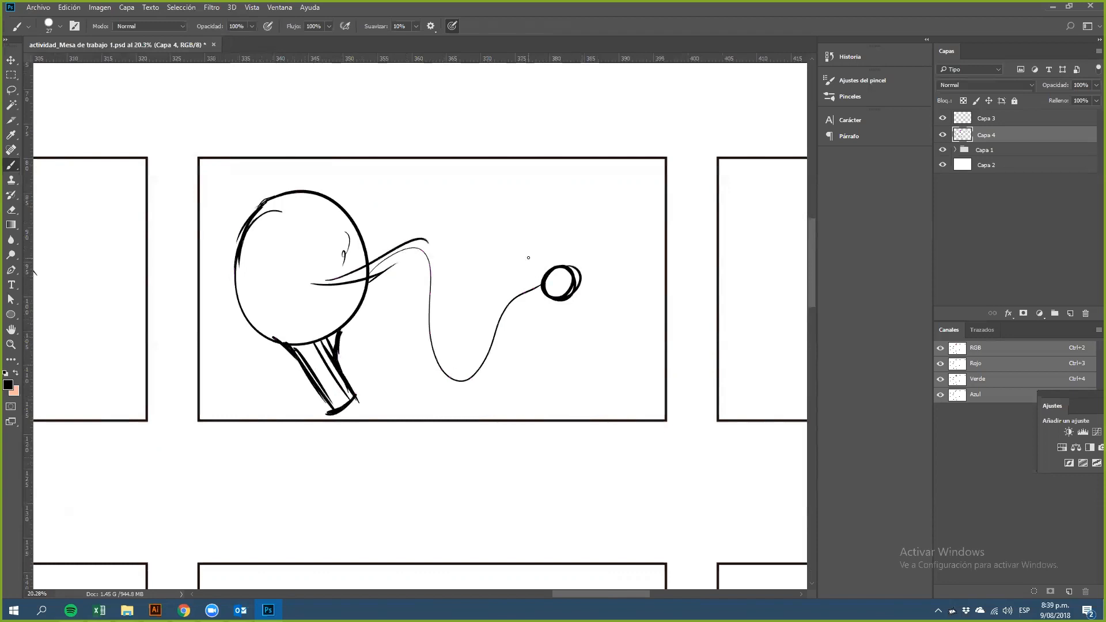
Step: Try erasing the trail and drawing loops beside the paddle instead
key("e")
mouse_move(551, 299)
left_mouse_down()
mouse_move(536, 311)
mouse_move(546, 267)
mouse_move(514, 338)
mouse_move(454, 390)
mouse_move(422, 213)
mouse_move(388, 269)
mouse_move(427, 358)
mouse_move(395, 331)
left_mouse_up()
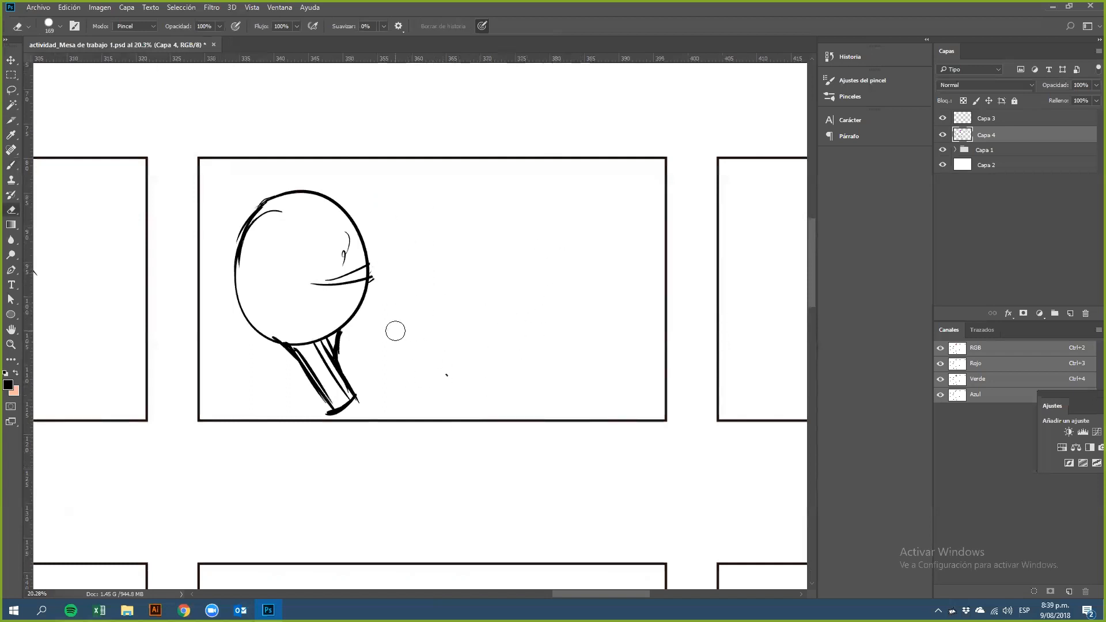
key("b")
mouse_move(271, 234)
left_mouse_down()
mouse_move(294, 254)
mouse_move(278, 270)
mouse_move(244, 394)
mouse_move(318, 348)
left_mouse_up()
left_click_drag(316, 286, 333, 356)
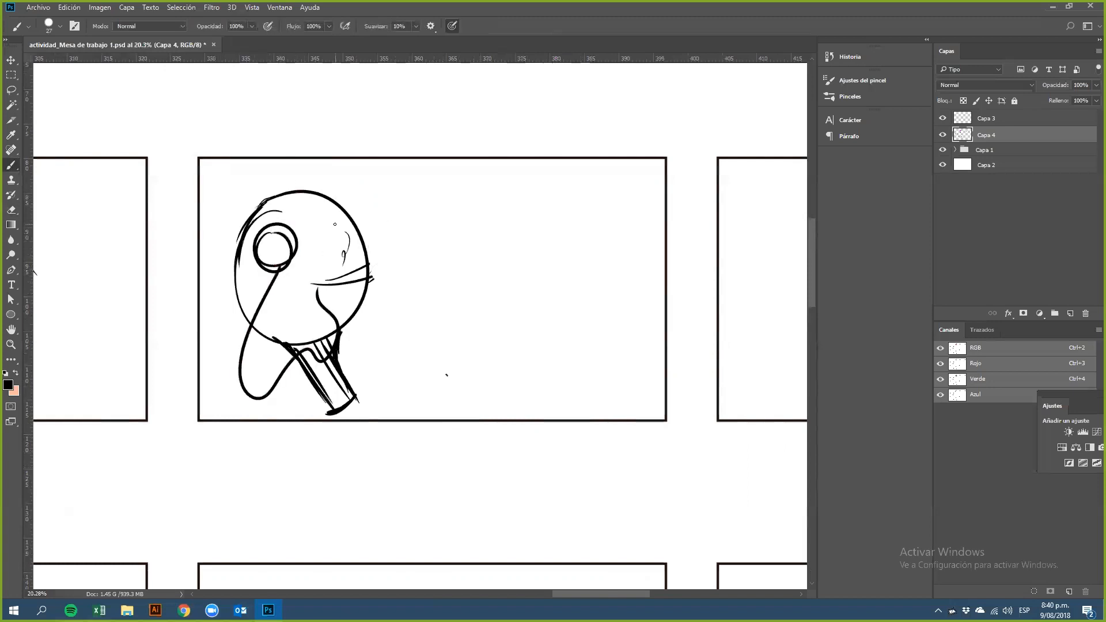
mouse_move(516, 264)
left_mouse_down()
mouse_move(445, 268)
mouse_move(424, 285)
left_mouse_up()
mouse_move(427, 267)
left_mouse_down()
mouse_move(397, 306)
mouse_move(424, 304)
left_mouse_up()
key("ctrl+alt+z")
key("ctrl+alt+z")
key("ctrl+alt+z")
key("ctrl+alt+z")
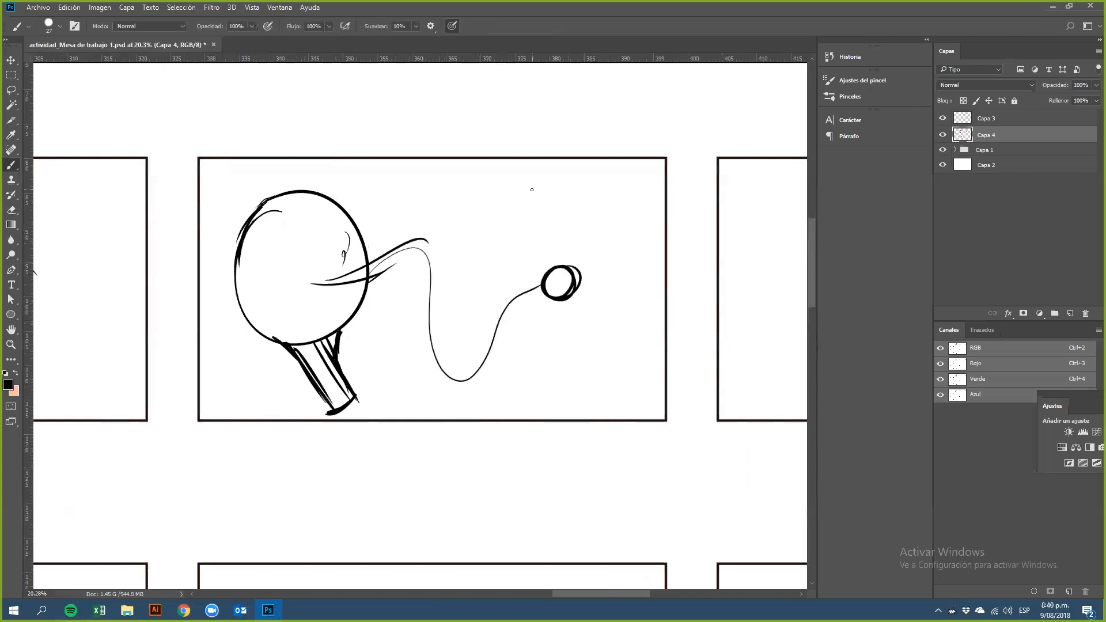
Step: Select the whole paddle drawing and move it slightly to the right
mouse_move(325, 288)
left_mouse_down()
mouse_move(347, 274)
mouse_move(461, 377)
mouse_move(561, 282)
mouse_move(488, 345)
mouse_move(417, 255)
mouse_move(353, 257)
left_mouse_up()
key("ctrl+z")
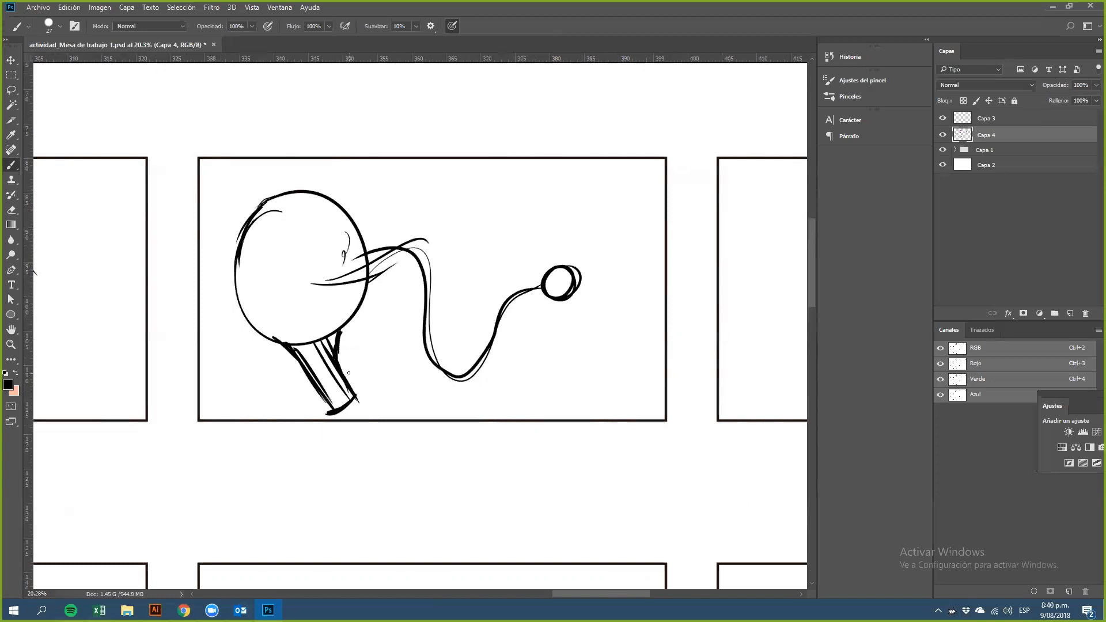
left_click(13, 90)
left_click(11, 75)
mouse_move(212, 179)
left_mouse_down()
mouse_move(218, 205)
mouse_move(604, 416)
left_mouse_up()
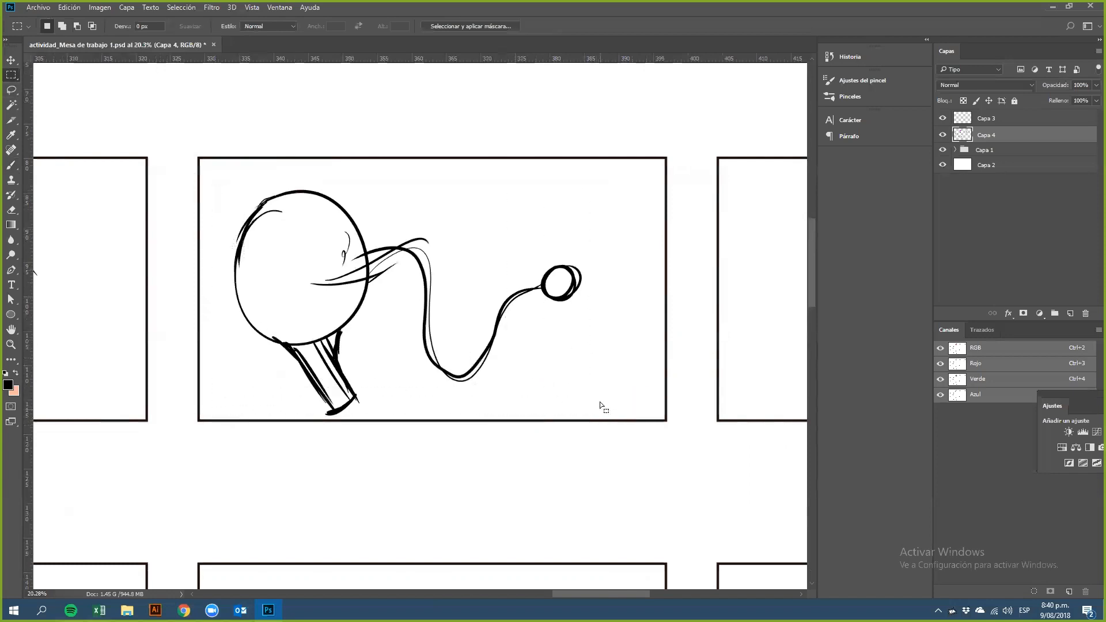
left_click_drag(555, 295, 578, 295)
key("ctrl+d")
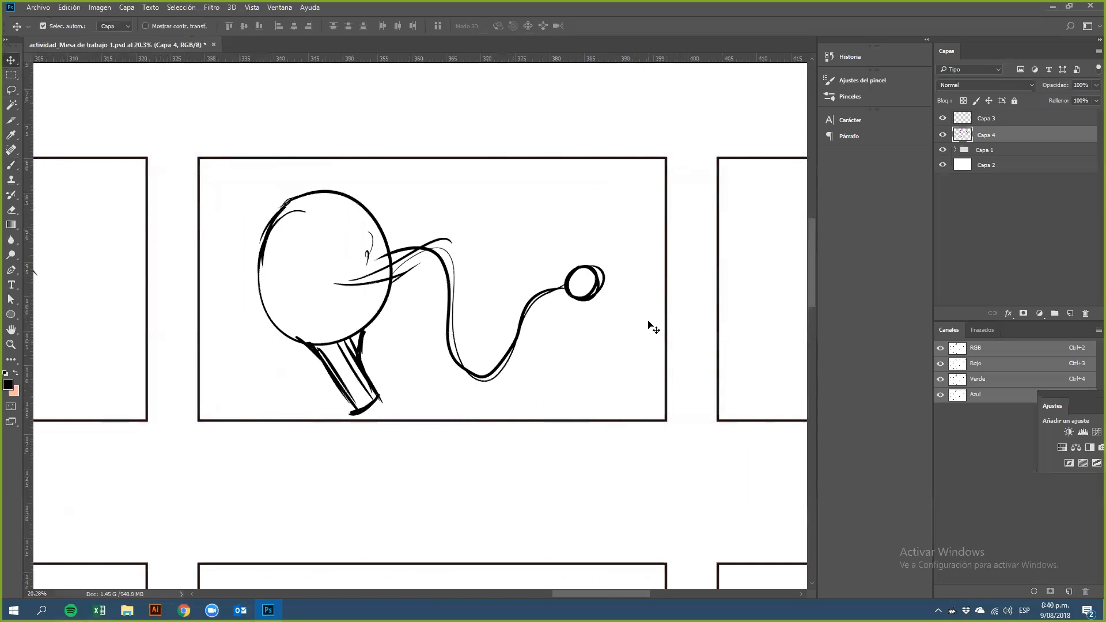
Step: Divide the third Balance frame with a vertical line and draw a horizontal baseline across its left section
left_click_drag(582, 338, 272, 336)
left_click_drag(587, 316, 488, 338)
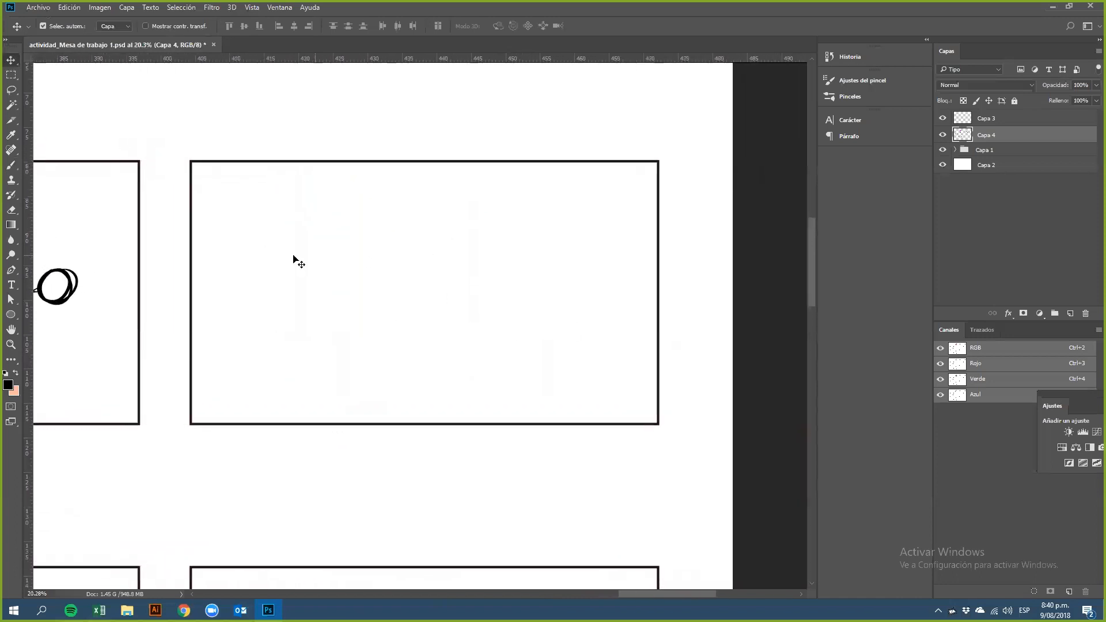
left_click(11, 166)
left_click_drag(428, 164, 427, 426)
key("ctrl+z")
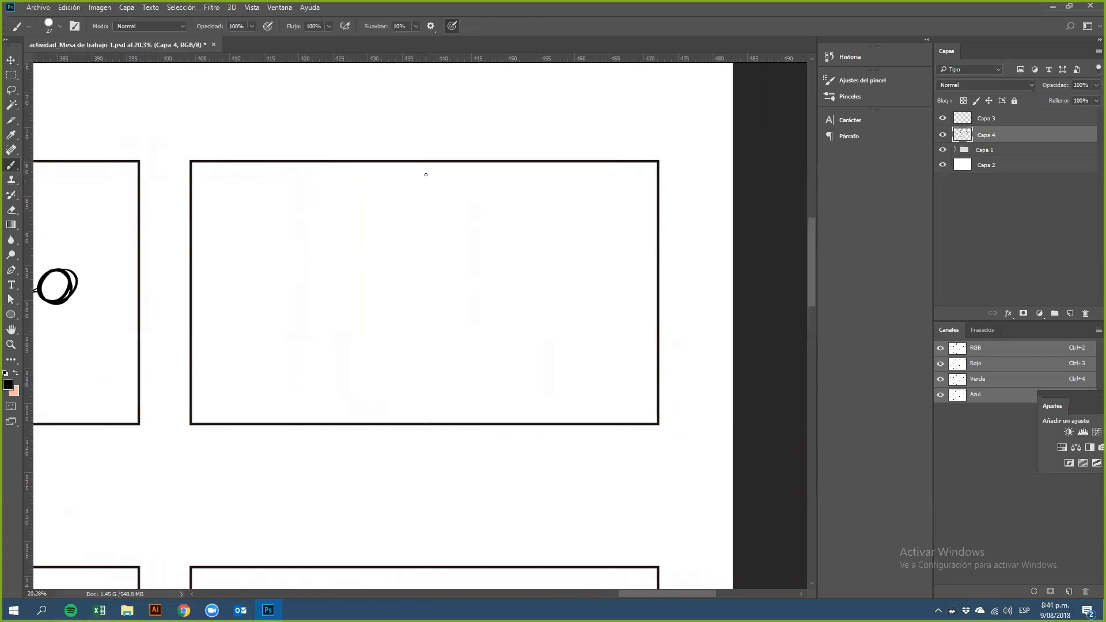
mouse_move(426, 164)
left_mouse_down()
mouse_move(416, 238)
mouse_move(430, 423)
left_mouse_up()
left_click_drag(192, 394, 423, 394)
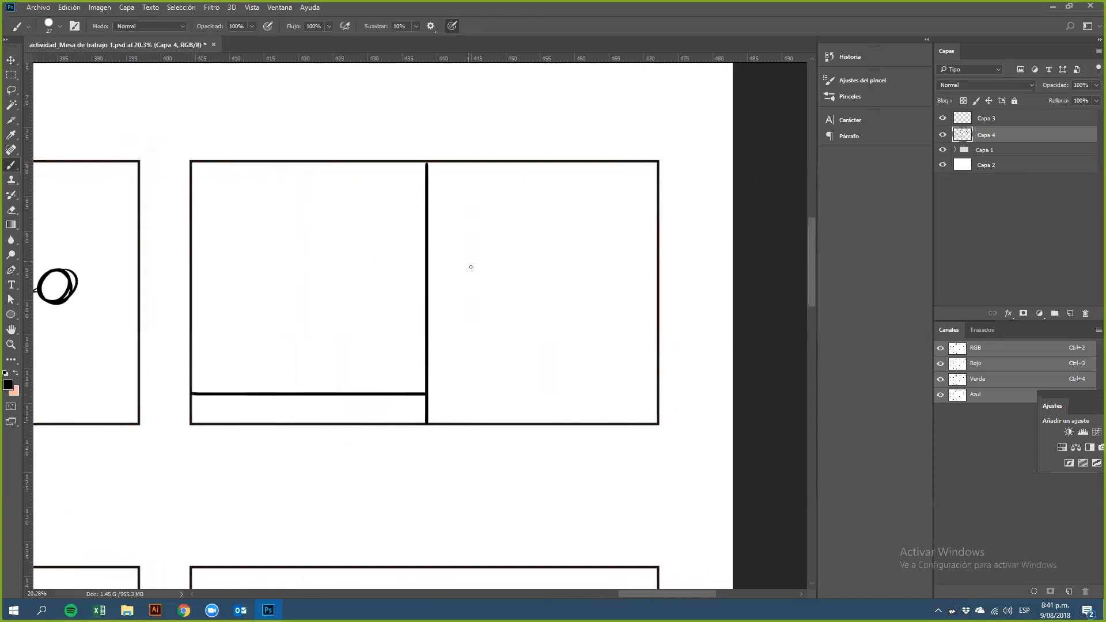
Step: Draw four small circles on the left baseline, and a top line with four circles beneath it in the right section
mouse_move(236, 371)
left_mouse_down()
mouse_move(254, 364)
mouse_move(244, 360)
mouse_move(360, 360)
mouse_move(396, 386)
mouse_move(403, 364)
left_mouse_up()
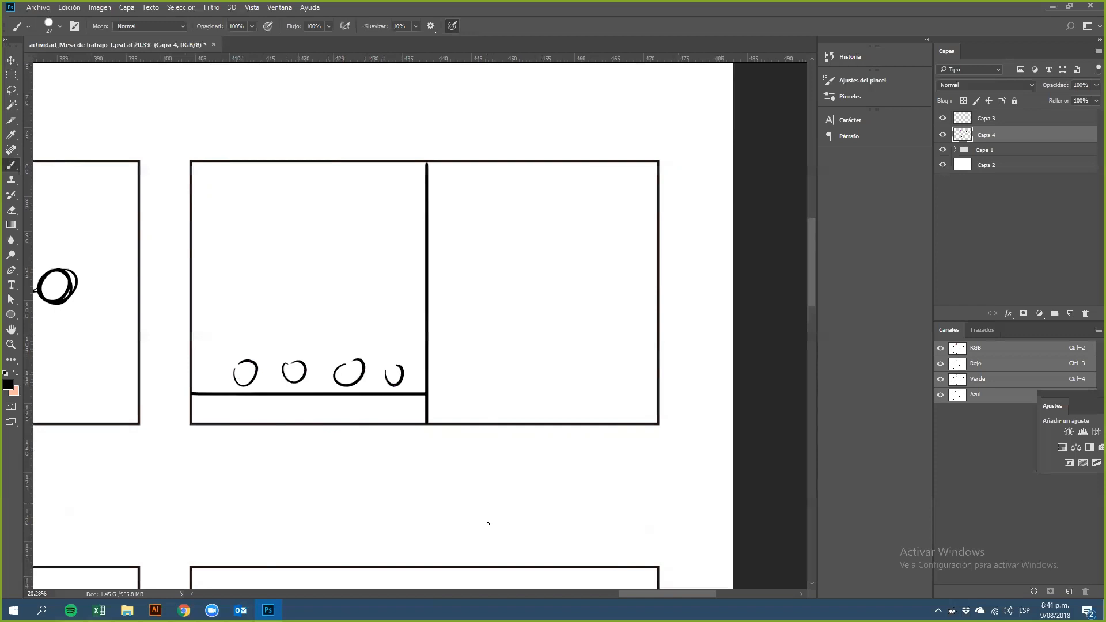
mouse_move(428, 192)
left_mouse_down()
mouse_move(589, 200)
mouse_move(629, 218)
left_mouse_up()
key("ctrl+z")
mouse_move(427, 188)
left_mouse_down()
mouse_move(577, 172)
mouse_move(656, 179)
mouse_move(435, 208)
mouse_move(623, 210)
left_mouse_up()
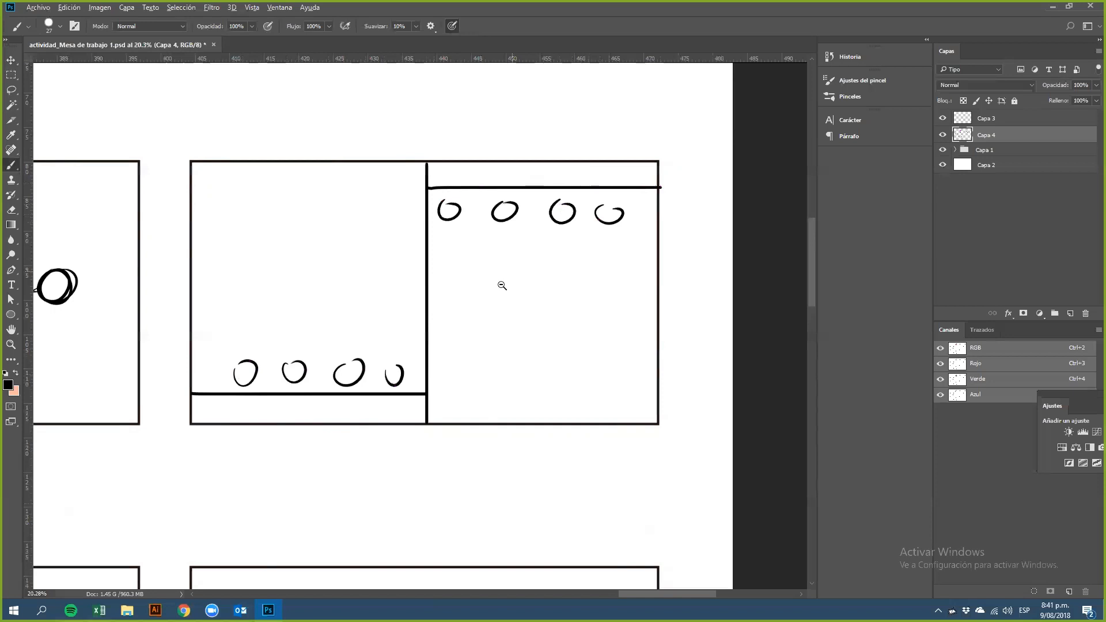
Step: Draw a grid of three vertical and two horizontal lines in the first Enphasis frame
scroll(501, 284, "down", 3)
mouse_move(505, 354)
left_mouse_down()
mouse_move(626, 340)
mouse_move(606, 379)
left_mouse_up()
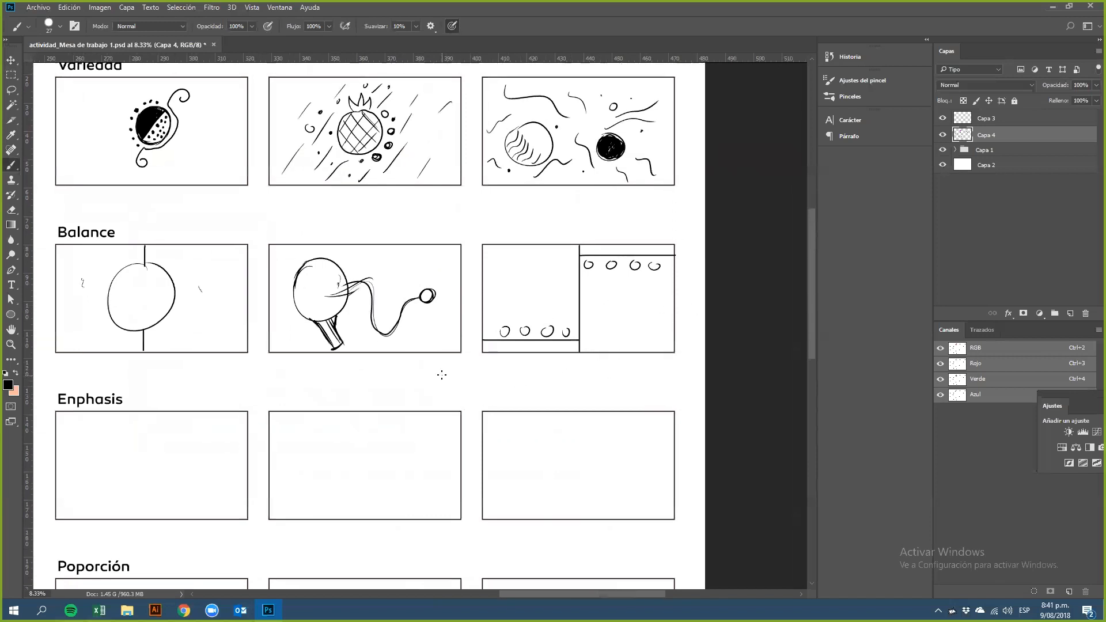
left_click_drag(369, 459, 413, 396)
left_click(354, 420, "ctrl")
left_click(355, 420, "ctrl")
mouse_move(354, 414)
left_mouse_down()
mouse_move(460, 395)
mouse_move(603, 393)
left_mouse_up()
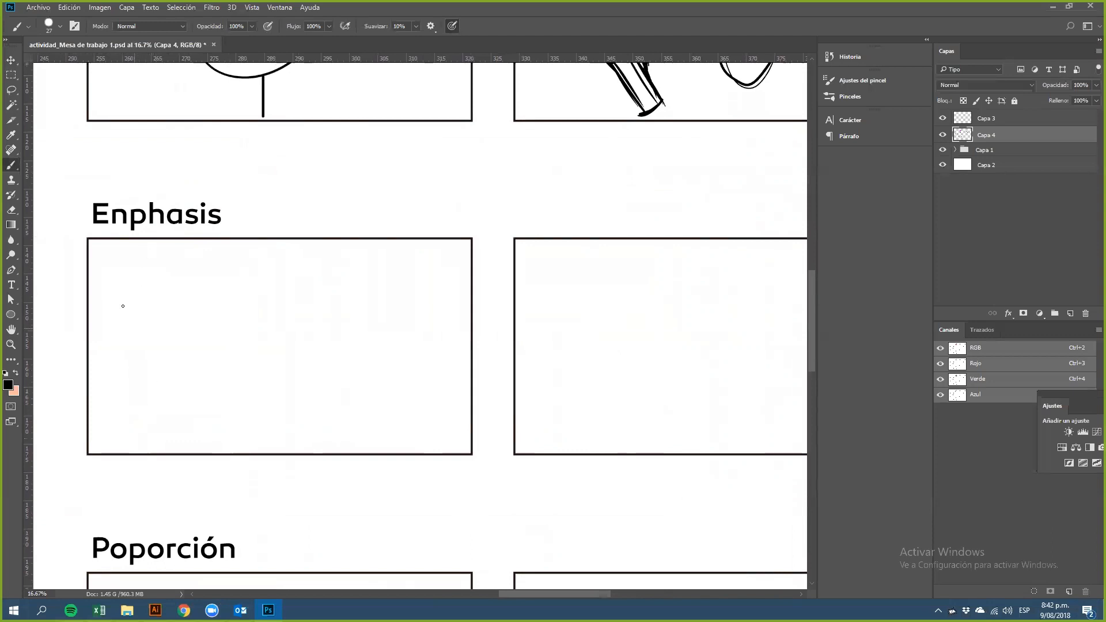
left_click_drag(145, 243, 146, 457)
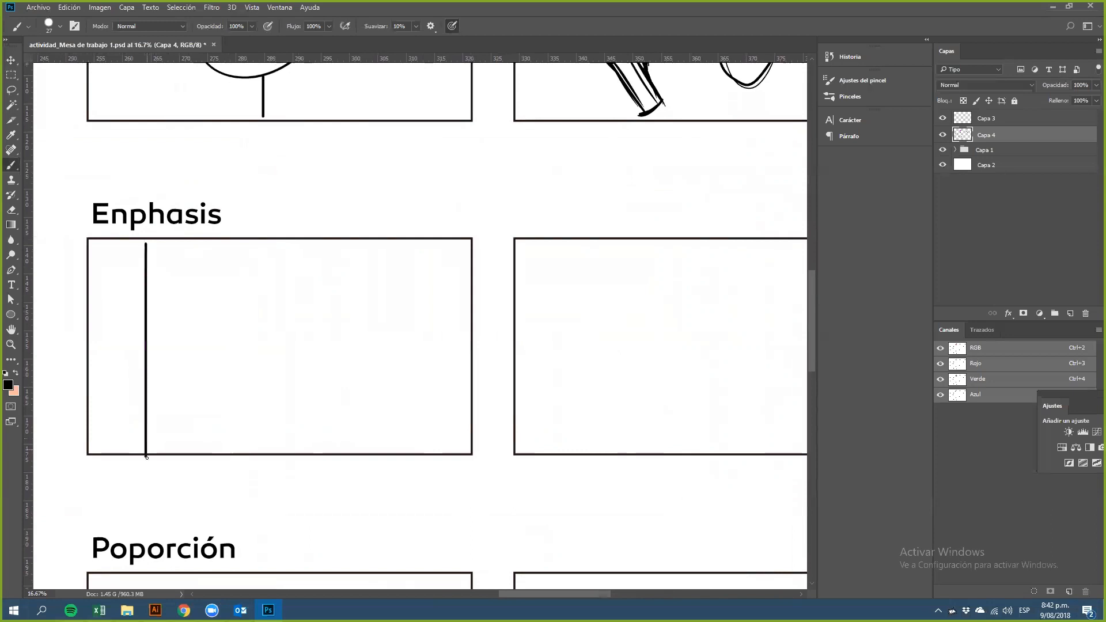
left_click_drag(270, 239, 258, 450)
left_click_drag(397, 244, 387, 450)
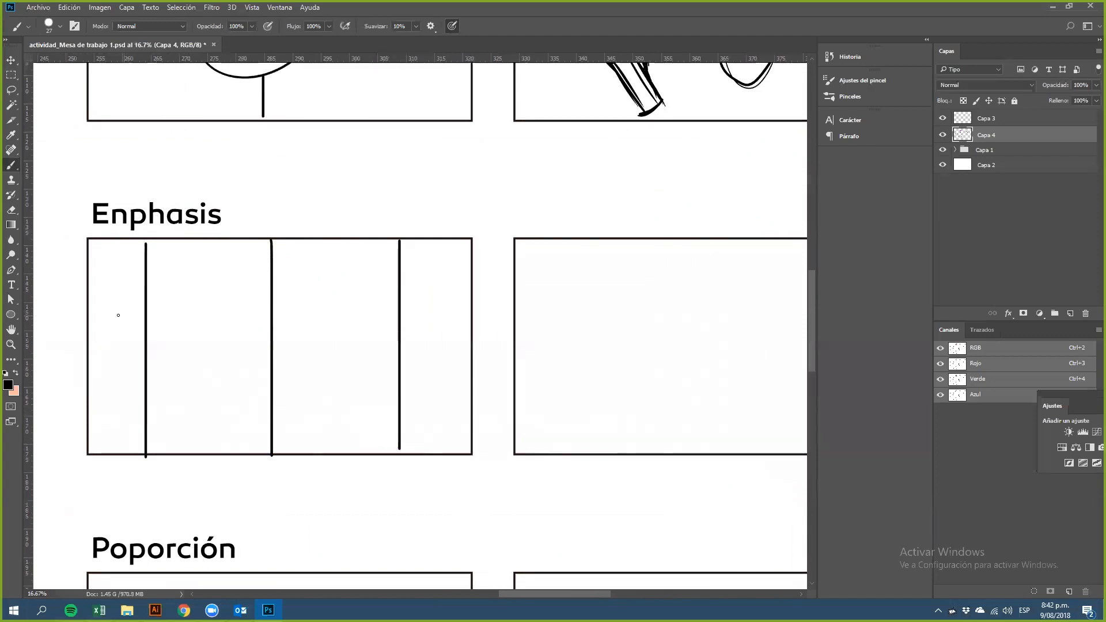
mouse_move(87, 278)
left_mouse_down()
mouse_move(444, 302)
mouse_move(464, 287)
mouse_move(470, 304)
left_mouse_up()
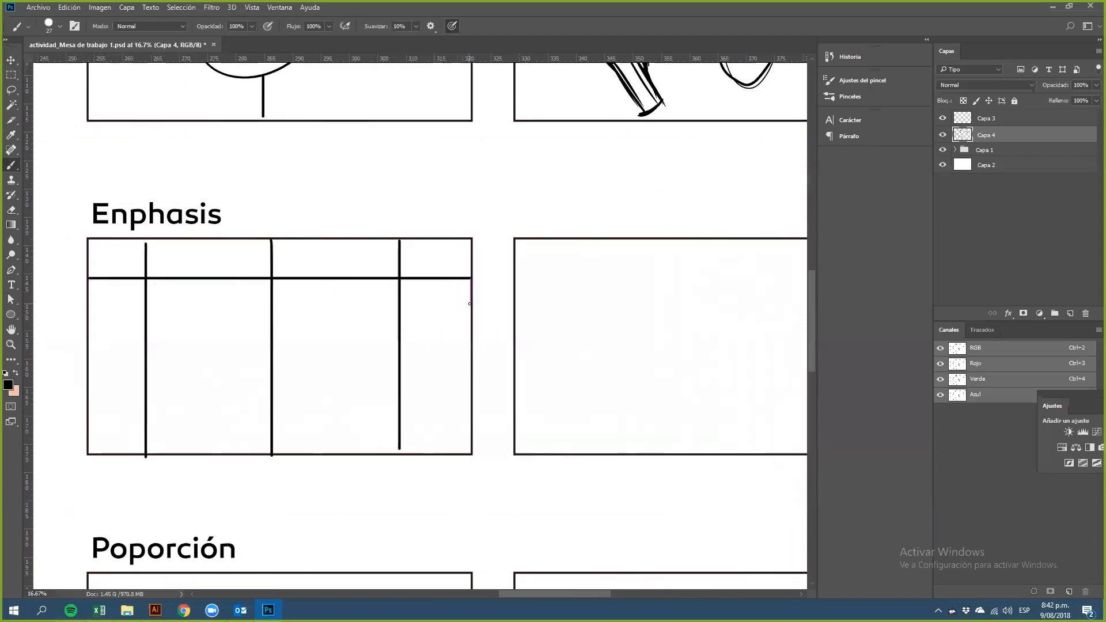
left_click_drag(90, 392, 489, 418)
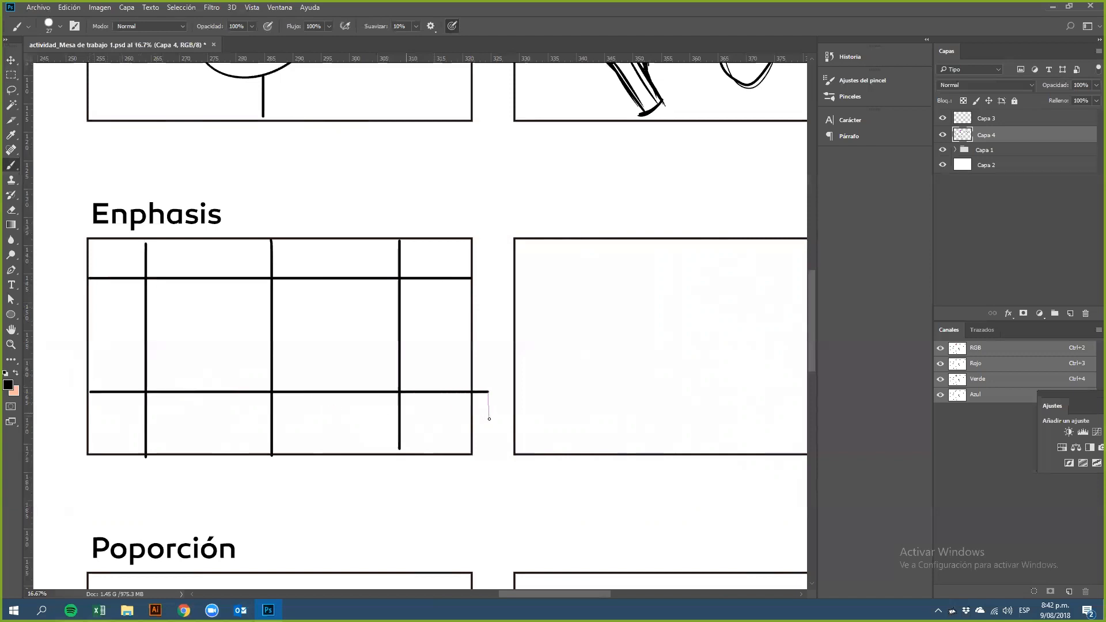
key("ctrl+z")
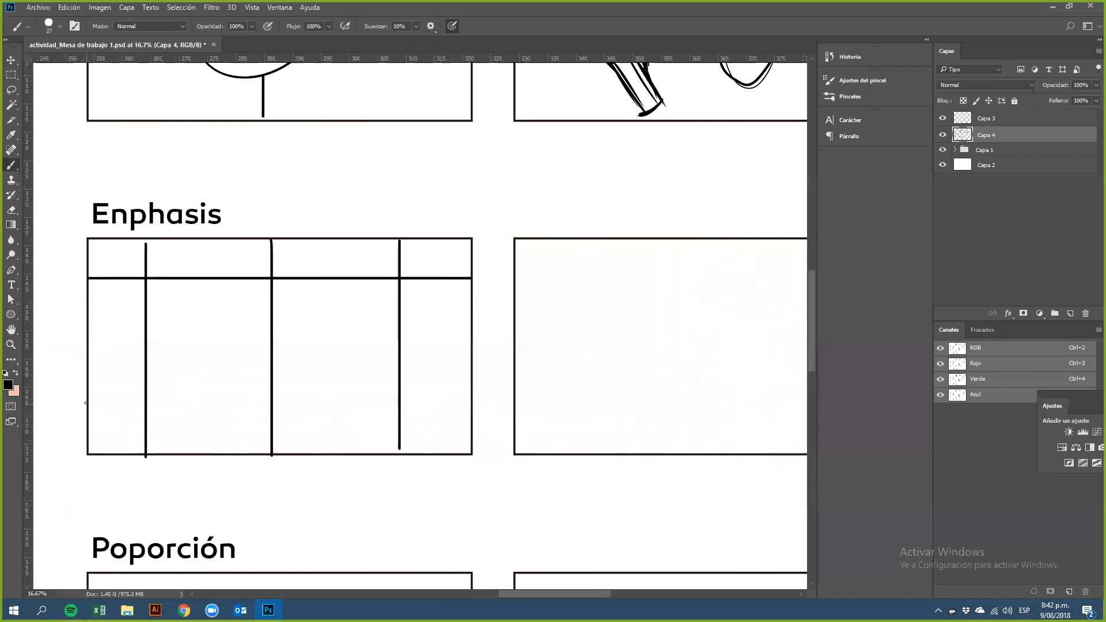
mouse_move(89, 398)
left_mouse_down()
mouse_move(150, 416)
mouse_move(468, 404)
left_mouse_up()
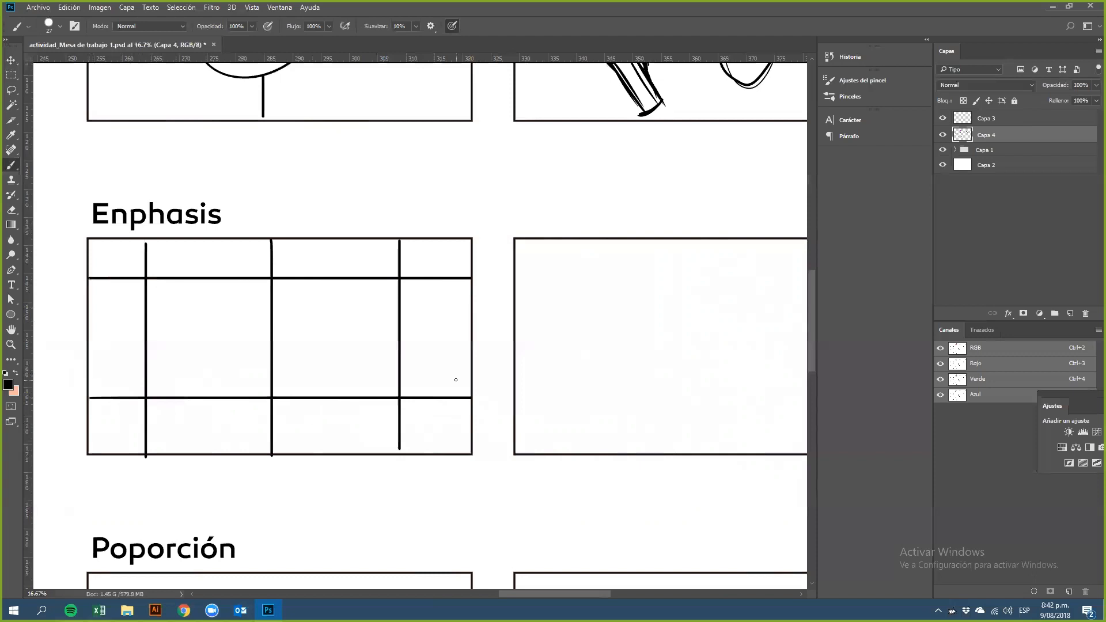
Step: Draw small circles at the six grid intersections
mouse_move(145, 272)
left_mouse_down()
mouse_move(150, 287)
mouse_move(151, 270)
left_mouse_up()
mouse_move(269, 270)
left_mouse_down()
mouse_move(263, 281)
mouse_move(272, 270)
mouse_move(280, 280)
left_mouse_up()
mouse_move(400, 280)
left_mouse_down()
mouse_move(390, 286)
mouse_move(406, 278)
mouse_move(399, 269)
left_mouse_up()
mouse_move(138, 391)
left_mouse_down()
mouse_move(151, 405)
mouse_move(153, 385)
left_mouse_up()
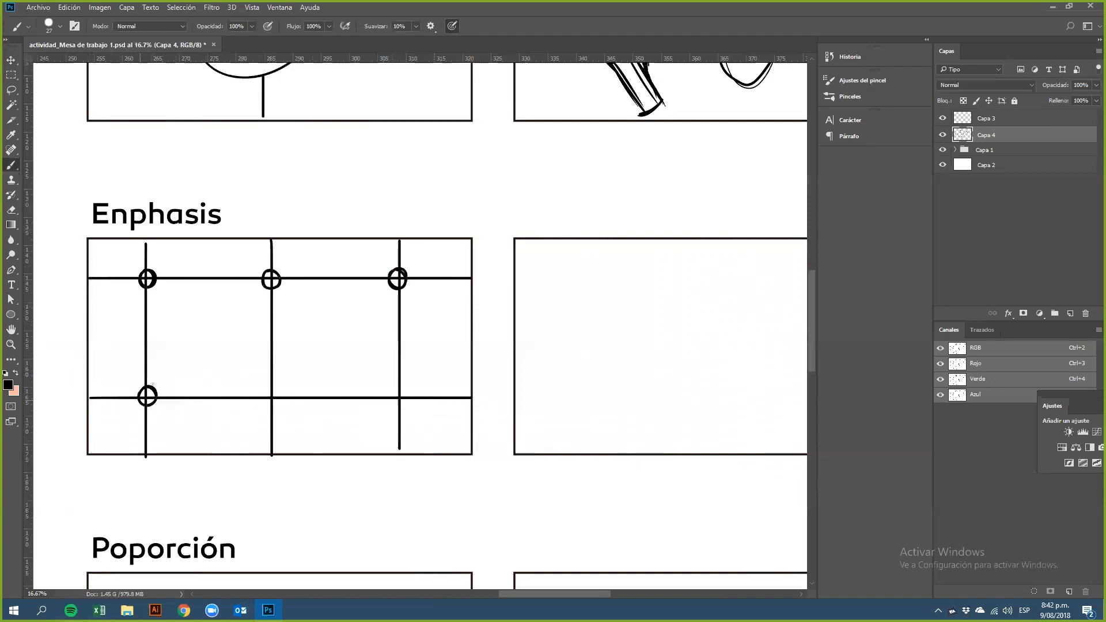
mouse_move(265, 391)
left_mouse_down()
mouse_move(276, 385)
mouse_move(281, 401)
left_mouse_up()
mouse_move(389, 393)
left_mouse_down()
mouse_move(397, 388)
mouse_move(383, 395)
left_mouse_up()
Step: Erase the grid lines inside the circles to leave them hollow, and fill the top-right circle solid black
key("e")
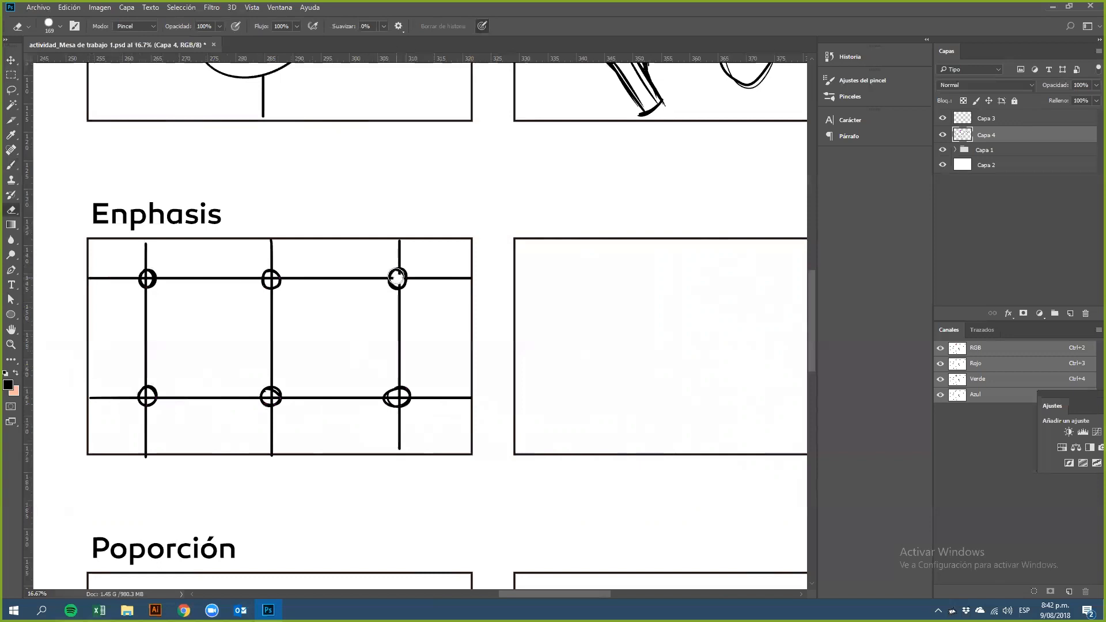
left_click_drag(397, 279, 398, 283)
left_click_drag(269, 277, 271, 280)
left_click_drag(146, 280, 147, 278)
left_click_drag(148, 398, 147, 397)
left_click_drag(274, 398, 270, 396)
left_click_drag(397, 394, 397, 396)
key("b")
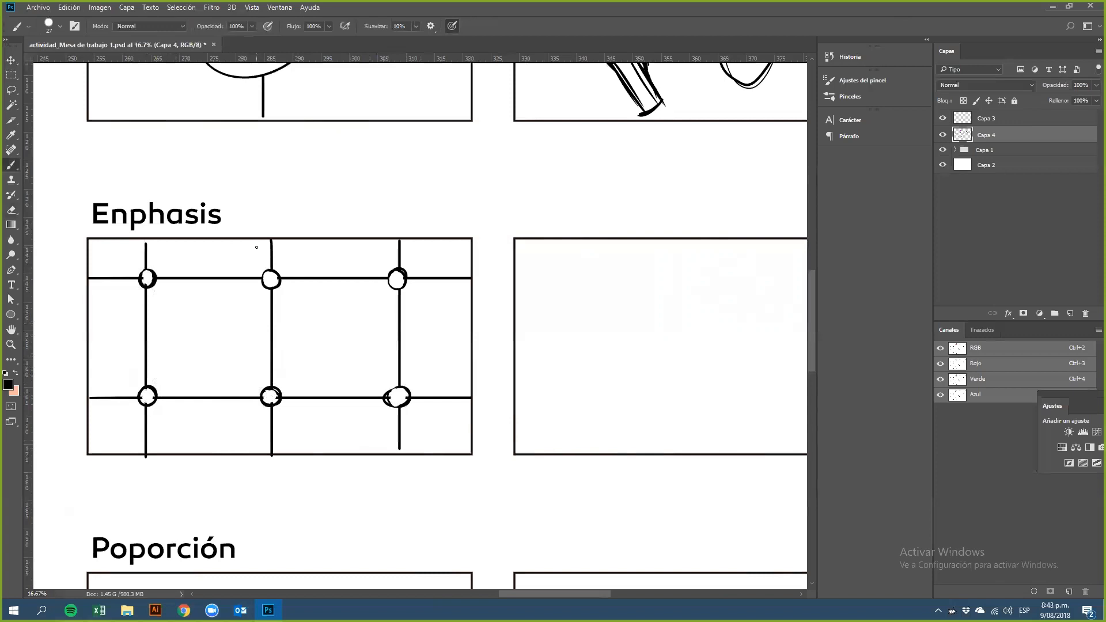
left_click_drag(399, 278, 394, 281)
Step: Draw three circles in a row across the second Enphasis frame
scroll(639, 372, "right", 5)
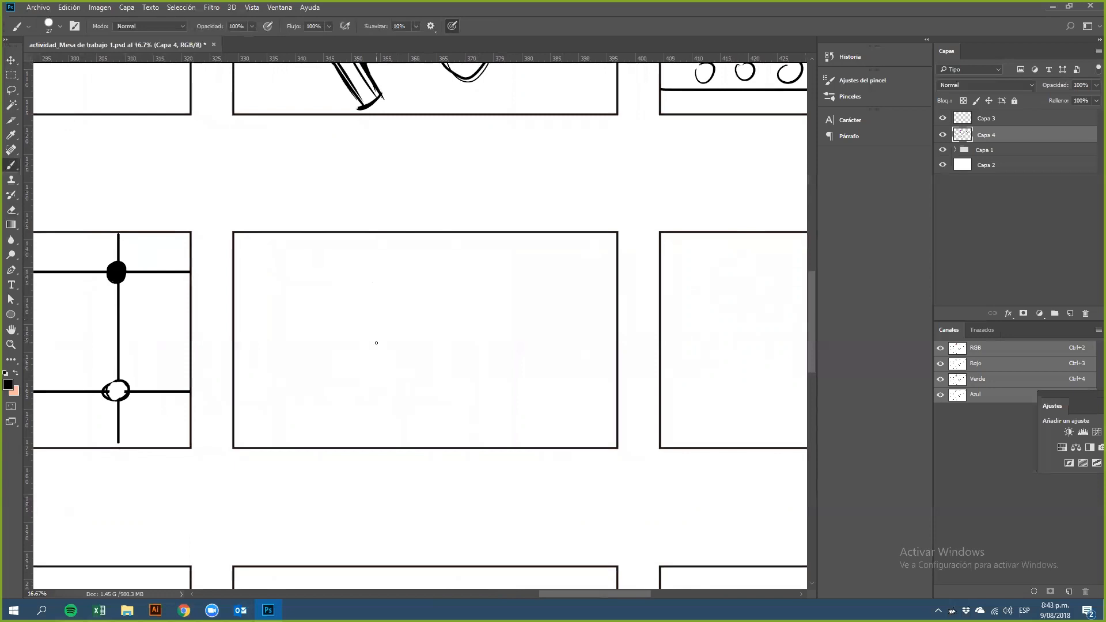
mouse_move(295, 315)
left_mouse_down()
mouse_move(339, 345)
mouse_move(327, 308)
mouse_move(292, 314)
left_mouse_up()
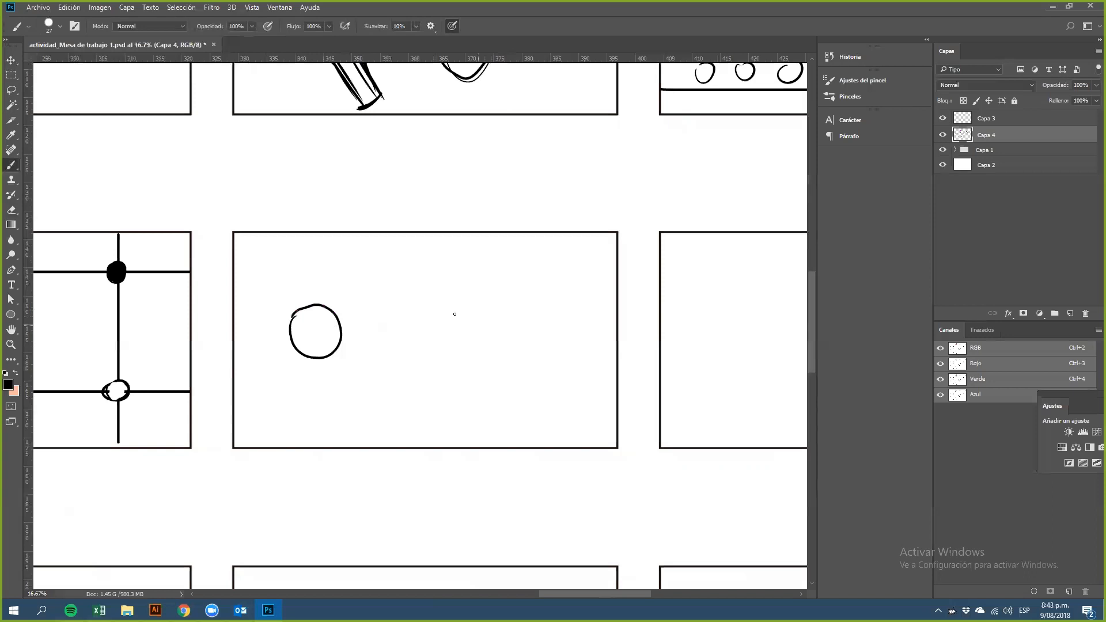
mouse_move(407, 309)
left_mouse_down()
mouse_move(395, 328)
mouse_move(431, 346)
mouse_move(444, 321)
mouse_move(405, 312)
left_mouse_up()
mouse_move(531, 316)
left_mouse_down()
mouse_move(518, 338)
mouse_move(554, 343)
mouse_move(542, 303)
left_mouse_up()
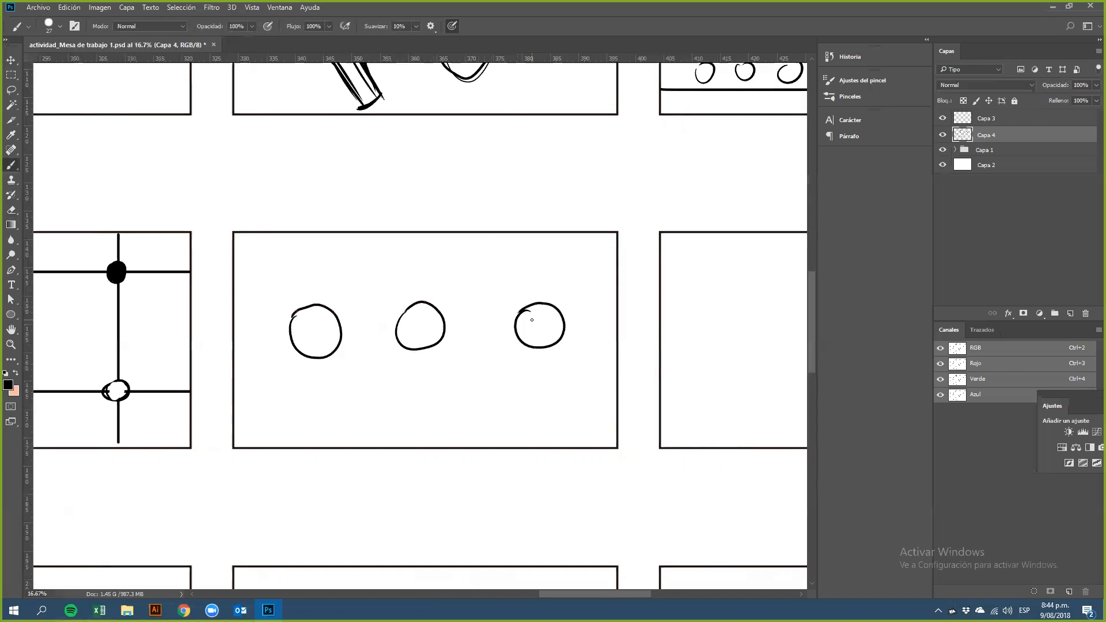
Step: Draw arrows pointing inward toward the rightmost circle
mouse_move(507, 396)
left_mouse_down()
mouse_move(529, 358)
mouse_move(534, 371)
mouse_move(582, 384)
left_mouse_up()
mouse_move(568, 368)
left_mouse_down()
mouse_move(562, 355)
mouse_move(581, 355)
left_mouse_up()
mouse_move(519, 254)
left_mouse_down()
mouse_move(528, 283)
mouse_move(537, 278)
left_mouse_up()
left_click_drag(474, 349, 501, 338)
left_click_drag(574, 321, 597, 334)
mouse_move(579, 329)
left_mouse_down()
mouse_move(573, 318)
mouse_move(586, 316)
left_mouse_up()
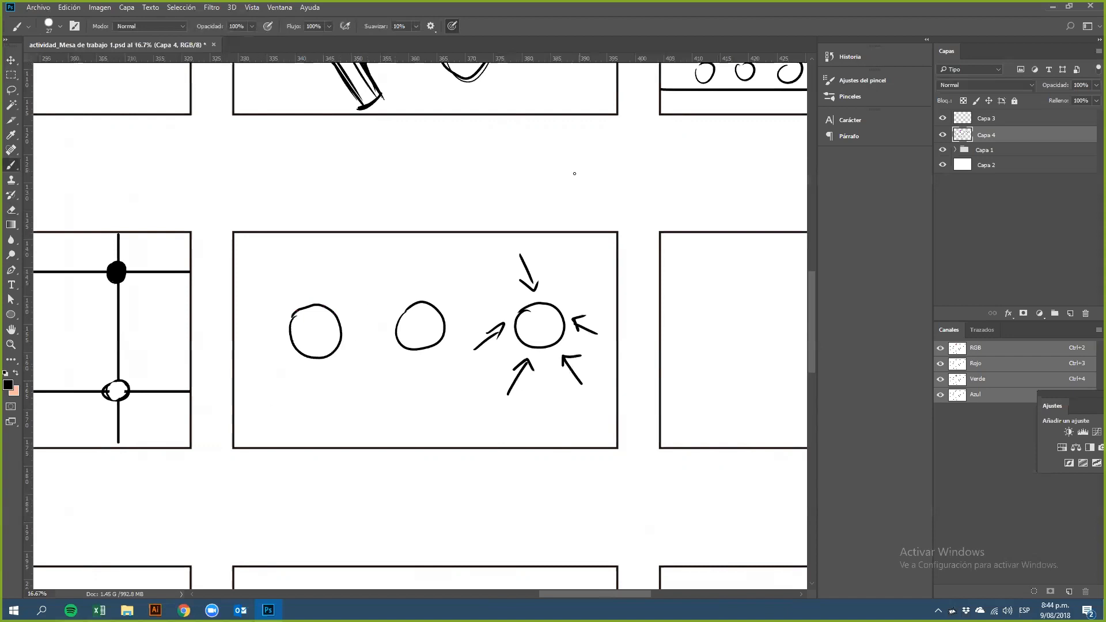
Step: Draw arrows radiating outward from the first two circles
left_click_drag(301, 376, 279, 414)
left_click_drag(271, 405, 270, 427)
mouse_move(315, 379)
left_mouse_down()
mouse_move(331, 428)
mouse_move(360, 398)
mouse_move(375, 413)
left_mouse_up()
left_click_drag(363, 365, 412, 396)
mouse_move(394, 384)
left_mouse_down()
mouse_move(411, 396)
mouse_move(323, 426)
left_mouse_up()
left_click_drag(277, 363, 245, 388)
left_click_drag(273, 310, 248, 277)
mouse_move(247, 275)
left_mouse_down()
mouse_move(273, 277)
mouse_move(300, 289)
left_mouse_up()
mouse_move(282, 277)
left_mouse_down()
mouse_move(291, 252)
mouse_move(330, 295)
left_mouse_up()
mouse_move(344, 251)
left_mouse_down()
mouse_move(334, 267)
mouse_move(358, 261)
mouse_move(399, 302)
mouse_move(379, 298)
left_mouse_up()
left_click_drag(376, 266, 392, 273)
left_click_drag(387, 340, 375, 353)
mouse_move(367, 344)
left_mouse_down()
mouse_move(417, 376)
mouse_move(407, 375)
mouse_move(446, 372)
mouse_move(465, 387)
left_mouse_up()
left_click_drag(452, 385, 469, 387)
left_click_drag(449, 348, 479, 368)
left_click_drag(473, 373, 487, 369)
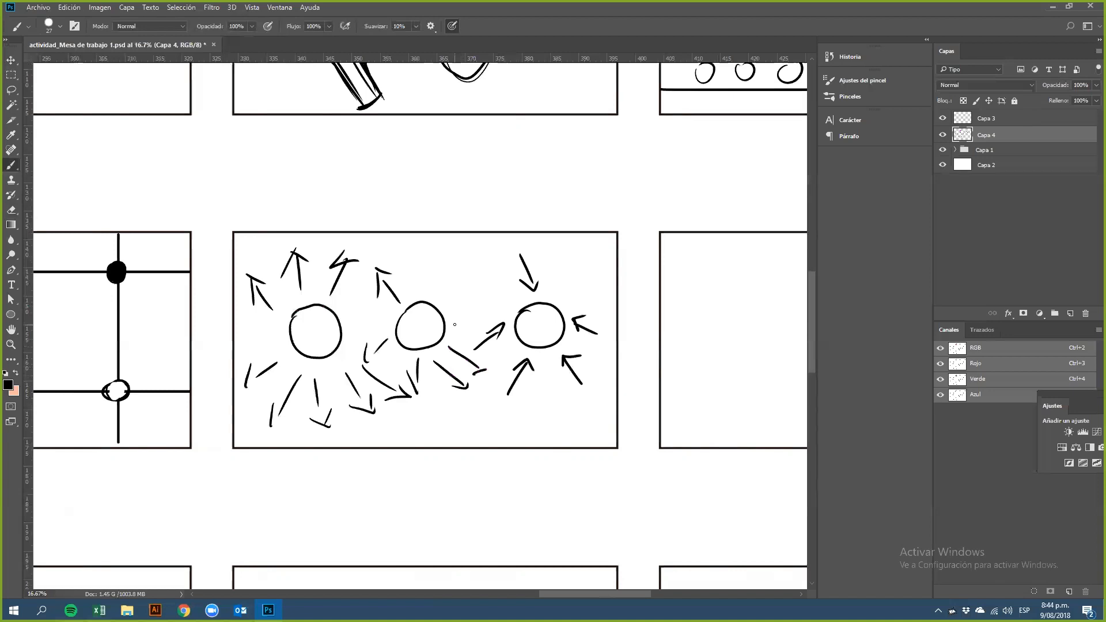
Step: Add more arrows pointing into the rightmost circle
left_click_drag(585, 261, 563, 293)
left_click_drag(465, 277, 493, 295)
left_click_drag(477, 308, 507, 314)
Step: Draw a horizontal ground line across the third Enphasis frame and a small standing figure on it
left_click_drag(682, 286, 415, 271)
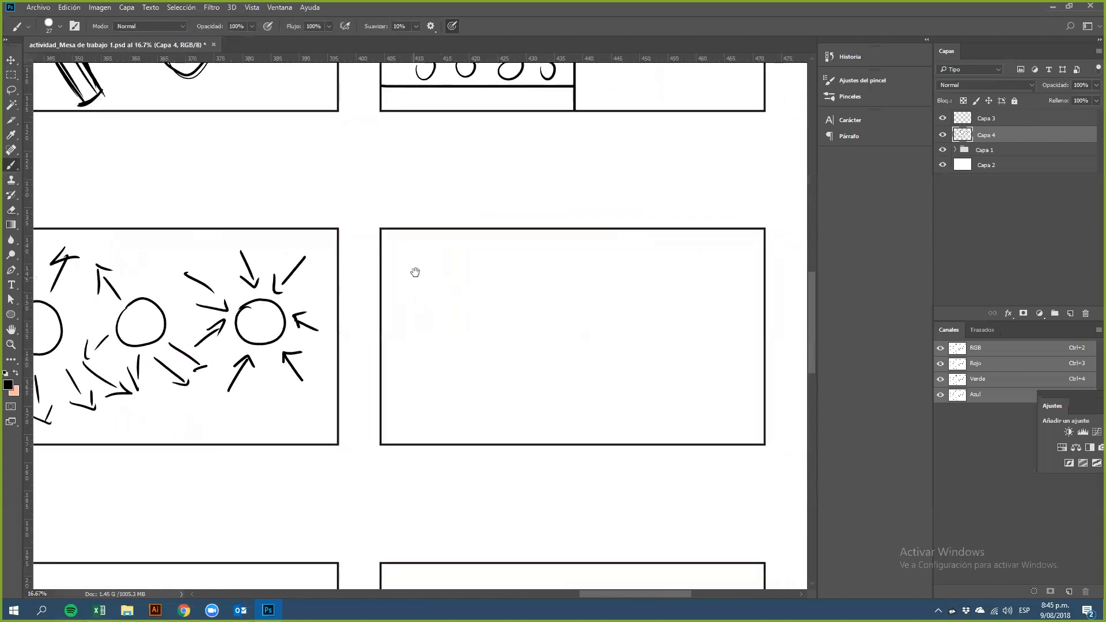
left_click_drag(521, 265, 465, 265)
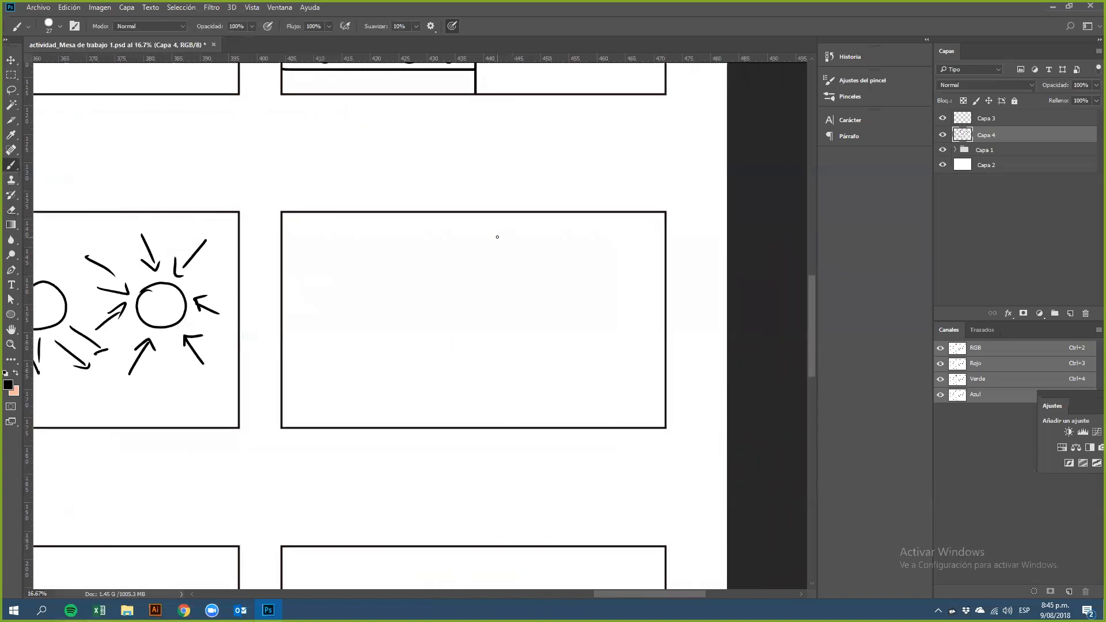
mouse_move(282, 367)
left_mouse_down()
mouse_move(541, 377)
mouse_move(663, 364)
left_mouse_up()
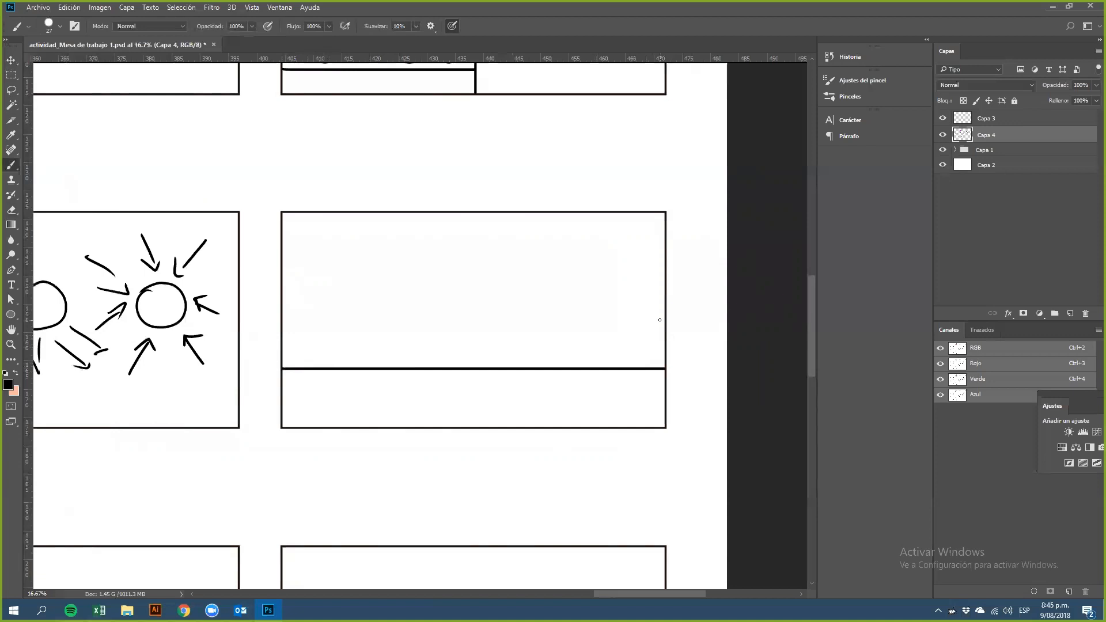
mouse_move(572, 345)
left_mouse_down()
mouse_move(567, 366)
mouse_move(561, 354)
mouse_move(582, 353)
left_mouse_up()
left_click_drag(563, 363, 565, 358)
Step: Draw tall walls on both sides and short posts beside the figure, joining the left wall's top to its post diagonally
left_click_drag(394, 226, 396, 369)
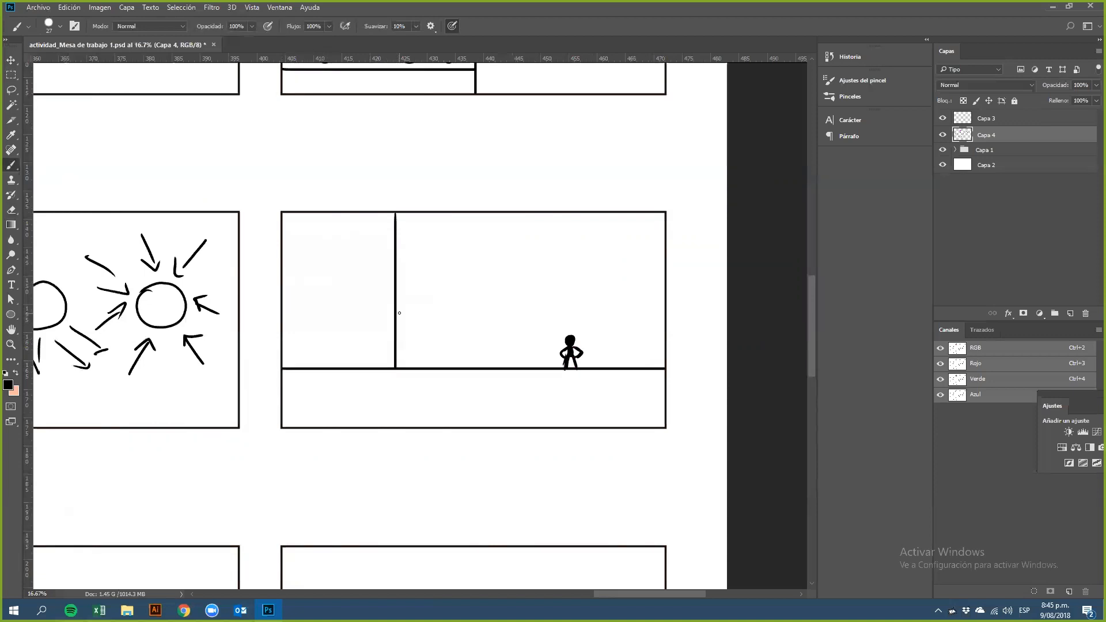
left_click_drag(647, 215, 646, 369)
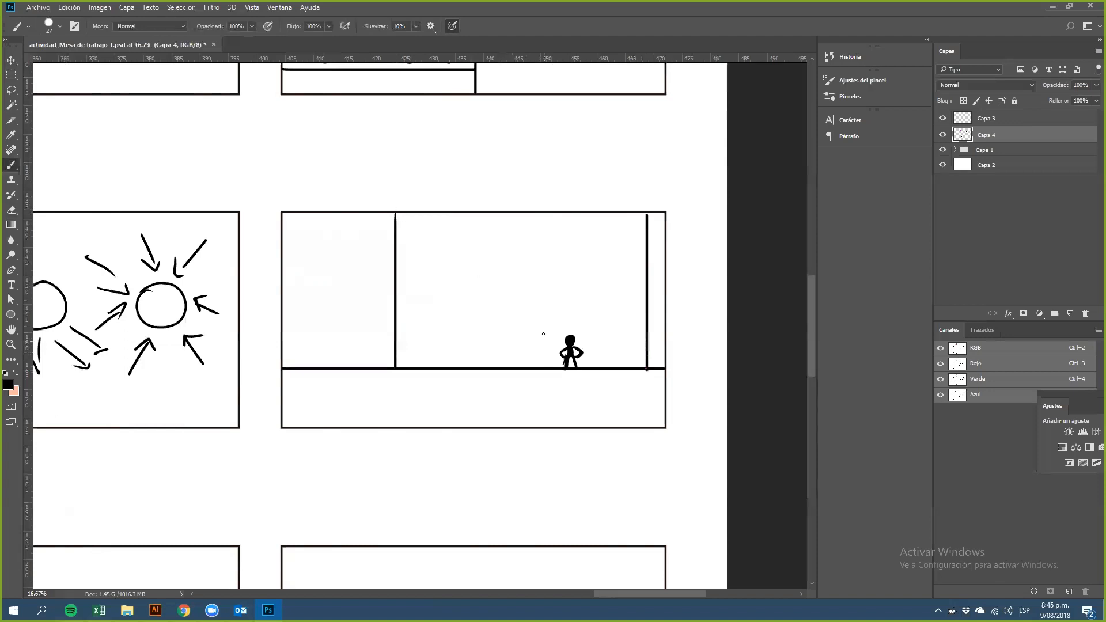
left_click(395, 214, "shift")
left_click(541, 332, "shift")
left_click_drag(541, 334, 540, 366)
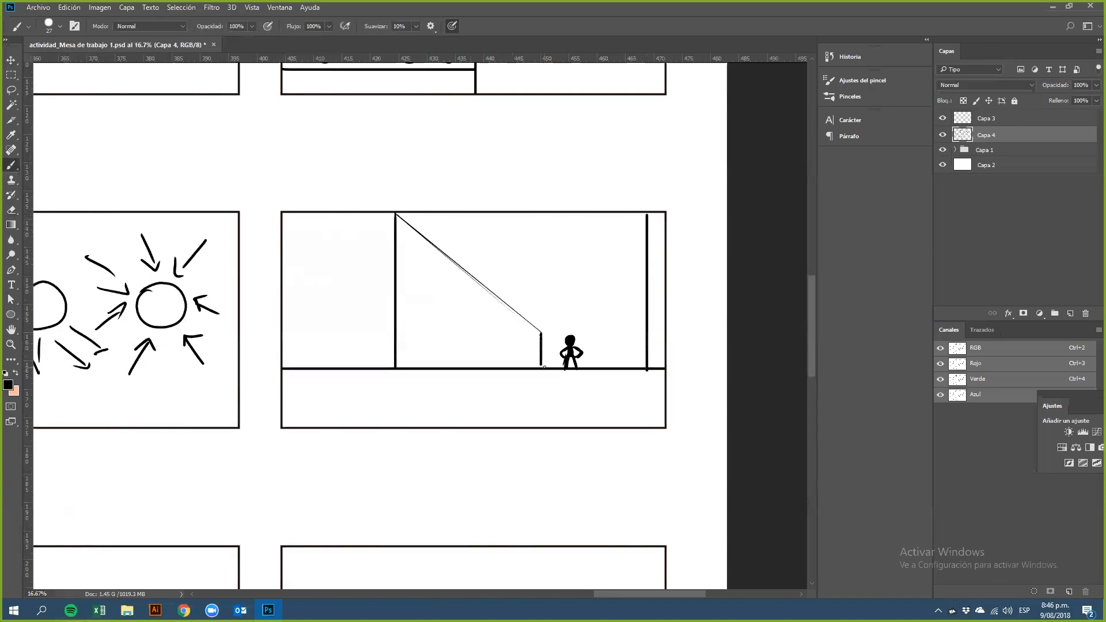
left_click_drag(593, 335, 593, 367)
Step: Connect the right post to the top of the right wall with a straight diagonal line
left_click(593, 335, "shift")
left_click(647, 215, "shift")
left_click(645, 219, "shift")
left_click_drag(398, 214, 532, 332)
key("ctrl+z")
left_click(537, 330, "shift")
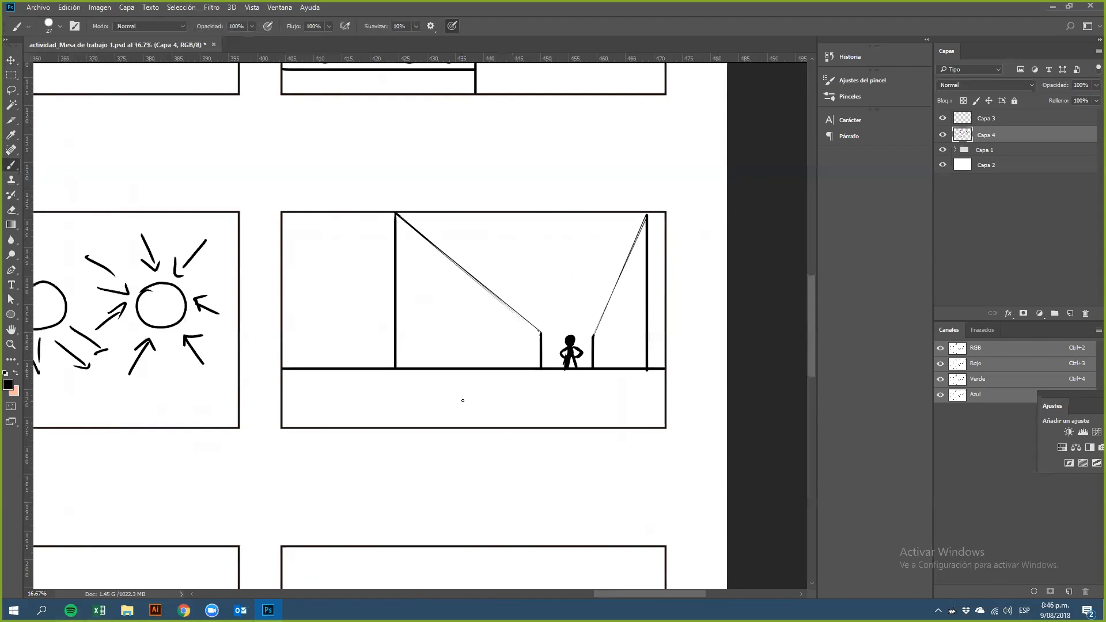
left_click_drag(454, 229, 459, 262)
left_click_drag(619, 266, 600, 232)
key("ctrl+z")
key("ctrl+alt+z")
Step: Draw a tall rectangle in the first Poporción frame
scroll(461, 452, "down", 3)
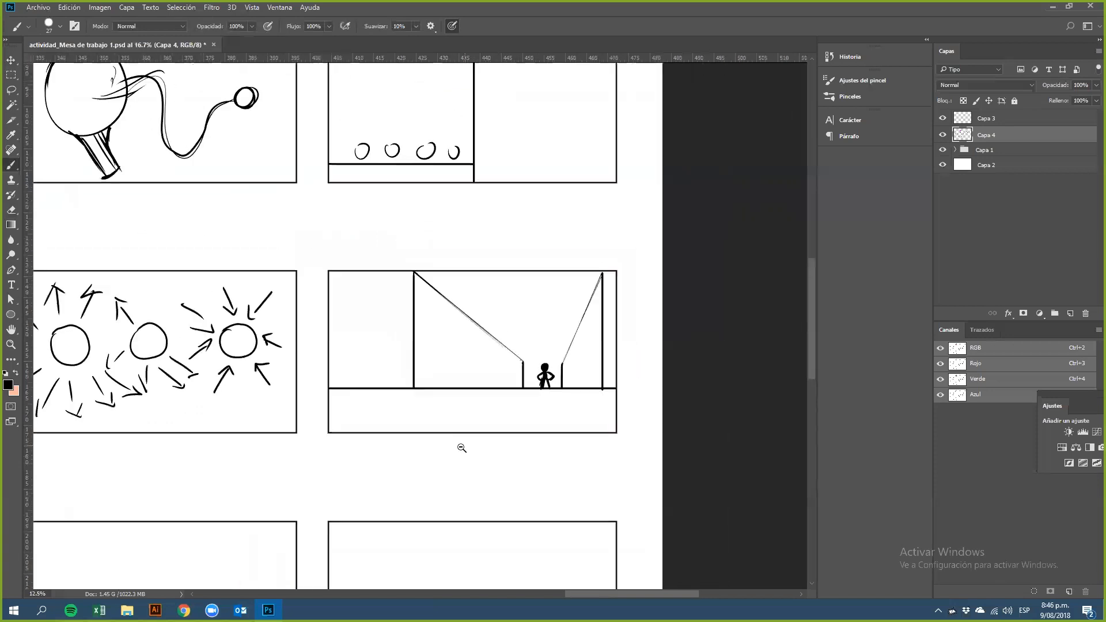
scroll(459, 461, "down", 4)
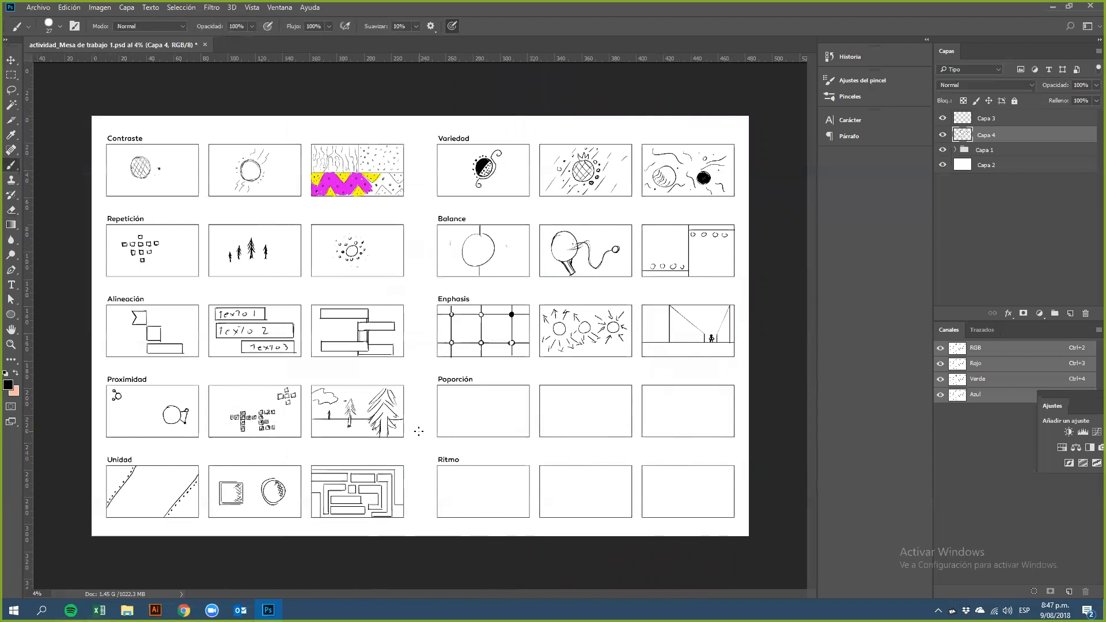
scroll(512, 418, "up", 5)
scroll(523, 433, "up", 1)
scroll(528, 426, "down", 1)
scroll(530, 424, "up", 1)
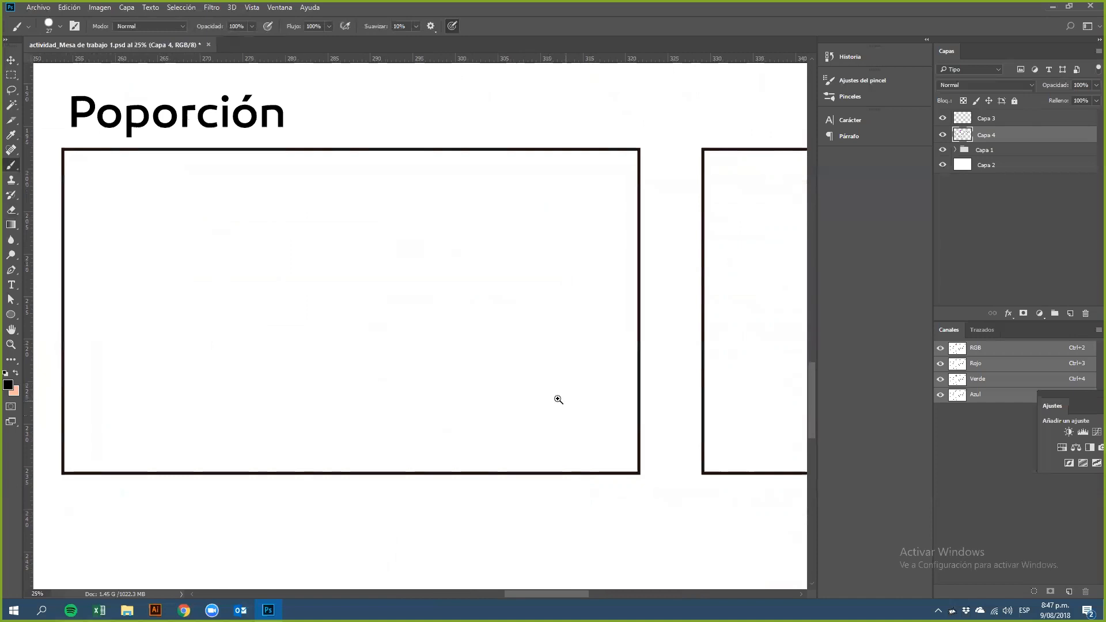
scroll(556, 400, "down", 5)
left_click_drag(284, 444, 289, 441)
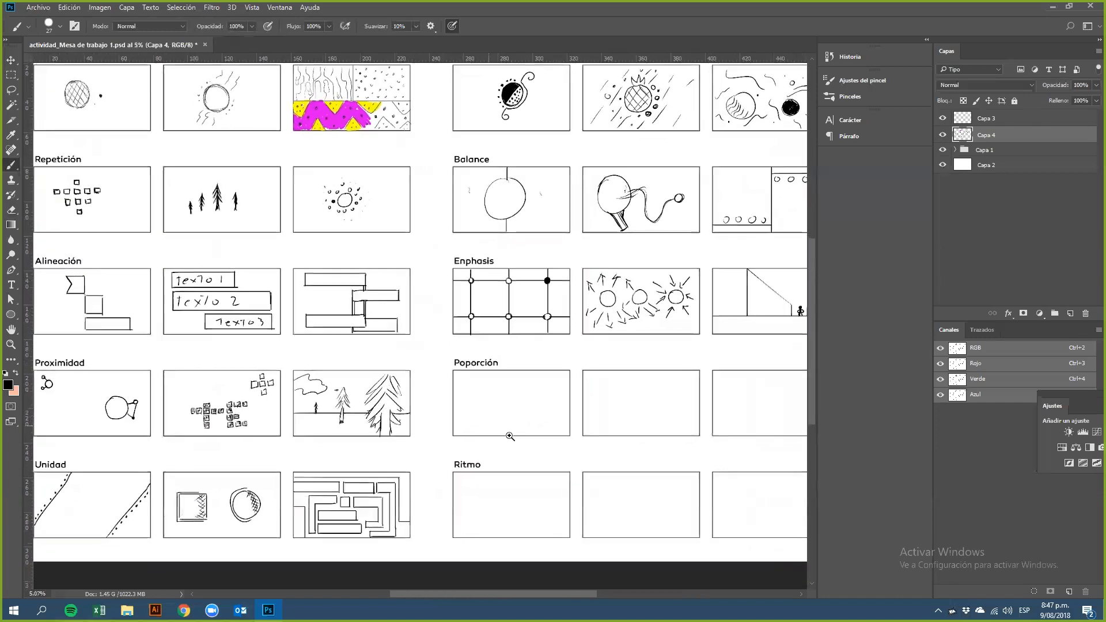
left_click(486, 423)
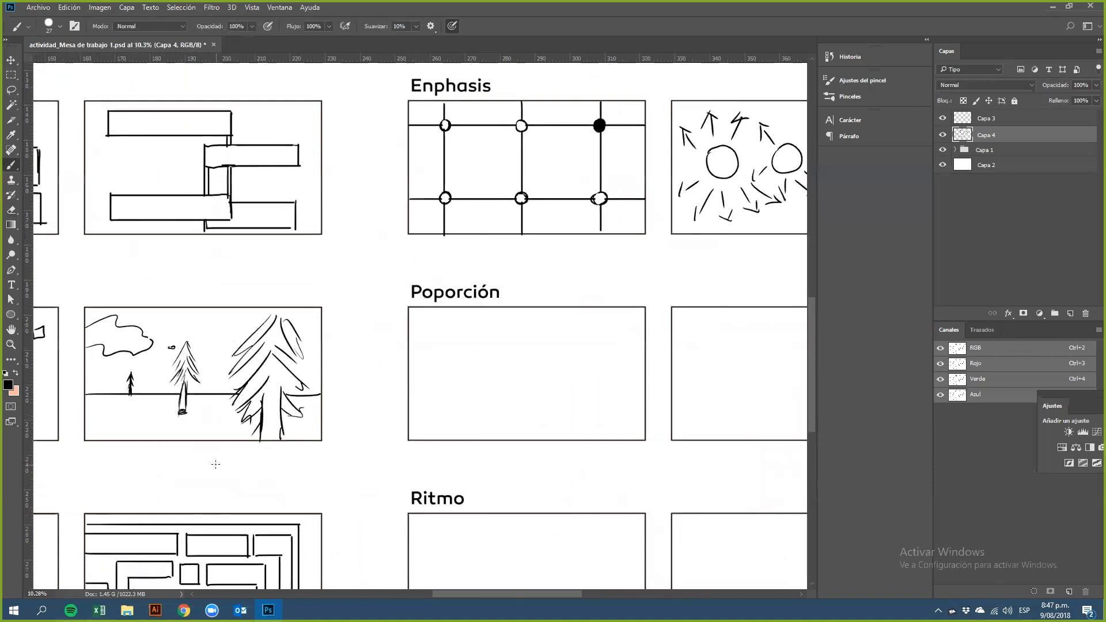
left_click_drag(548, 391, 604, 420)
left_click_drag(605, 420, 487, 404)
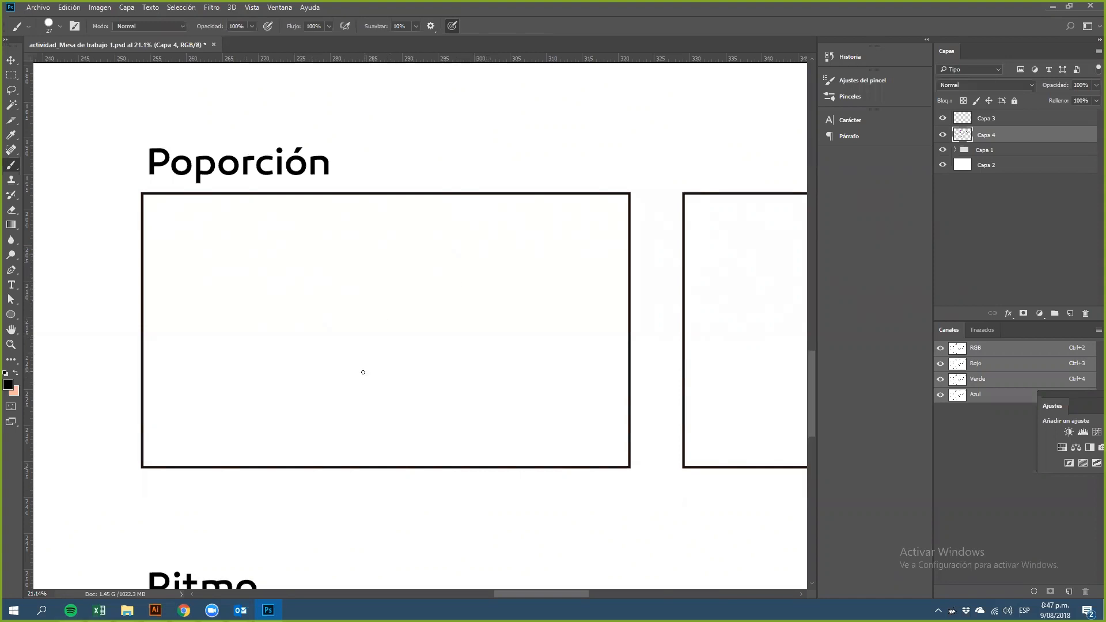
mouse_move(412, 237)
left_mouse_down()
mouse_move(411, 391)
mouse_move(496, 240)
mouse_move(527, 241)
mouse_move(527, 393)
left_mouse_up()
left_click_drag(426, 396, 528, 400)
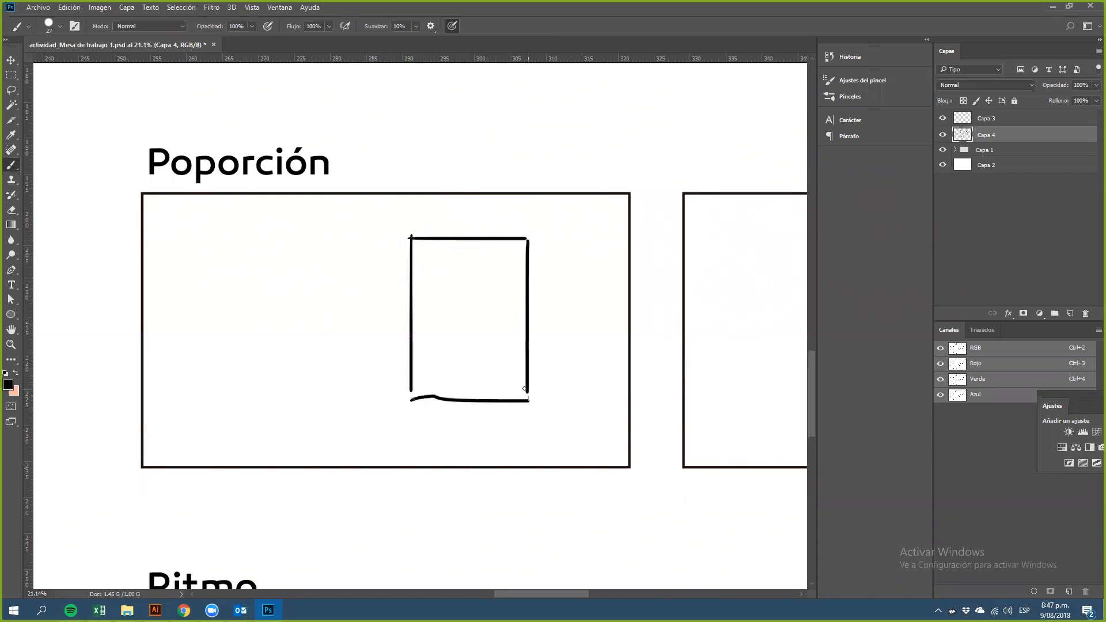
Step: Draw windows and a small door on the tall building rectangle in the first Poporción frame
mouse_move(462, 397)
left_mouse_down()
mouse_move(462, 378)
mouse_move(479, 396)
left_mouse_up()
mouse_move(428, 351)
left_mouse_down()
mouse_move(444, 365)
mouse_move(430, 331)
mouse_move(442, 279)
left_mouse_up()
mouse_move(487, 343)
left_mouse_down()
mouse_move(503, 339)
mouse_move(491, 340)
left_mouse_up()
mouse_move(490, 308)
left_mouse_down()
mouse_move(493, 326)
mouse_move(504, 305)
left_mouse_up()
mouse_move(490, 266)
left_mouse_down()
mouse_move(493, 288)
mouse_move(506, 266)
left_mouse_up()
left_click_drag(493, 266, 507, 264)
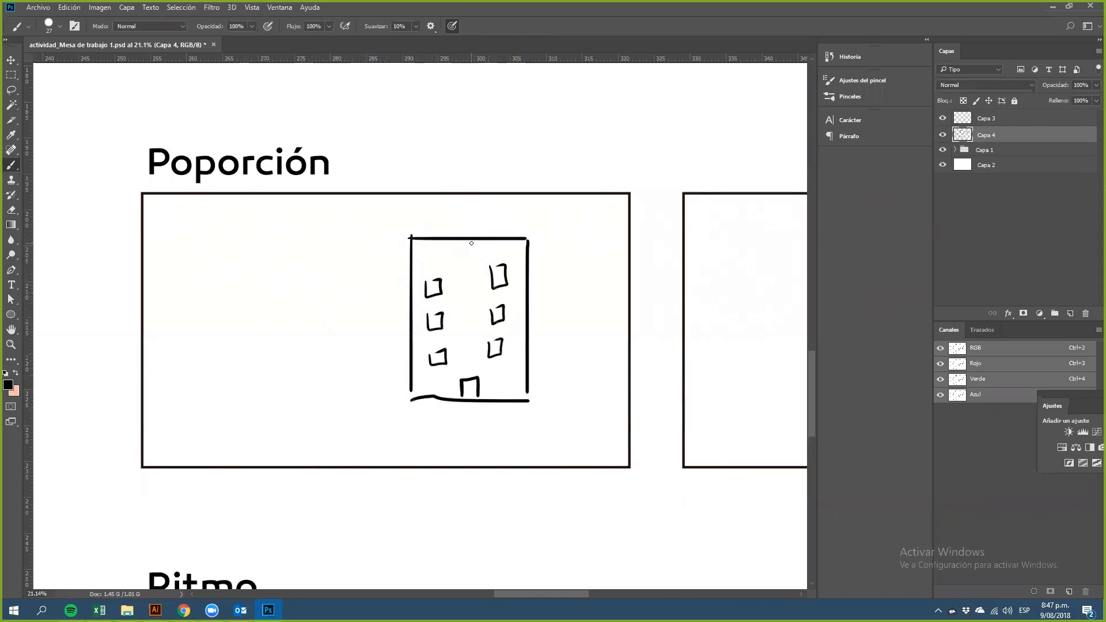
Step: Try sketching a large walking figure beside the building, erasing it with the Eraser
mouse_move(324, 220)
left_mouse_down()
mouse_move(348, 274)
mouse_move(331, 216)
mouse_move(304, 240)
left_mouse_up()
mouse_move(314, 283)
left_mouse_down()
mouse_move(291, 369)
mouse_move(324, 382)
mouse_move(362, 304)
mouse_move(346, 348)
left_mouse_up()
mouse_move(305, 386)
left_mouse_down()
mouse_move(255, 433)
mouse_move(231, 436)
mouse_move(288, 415)
left_mouse_up()
left_click_drag(314, 283, 288, 336)
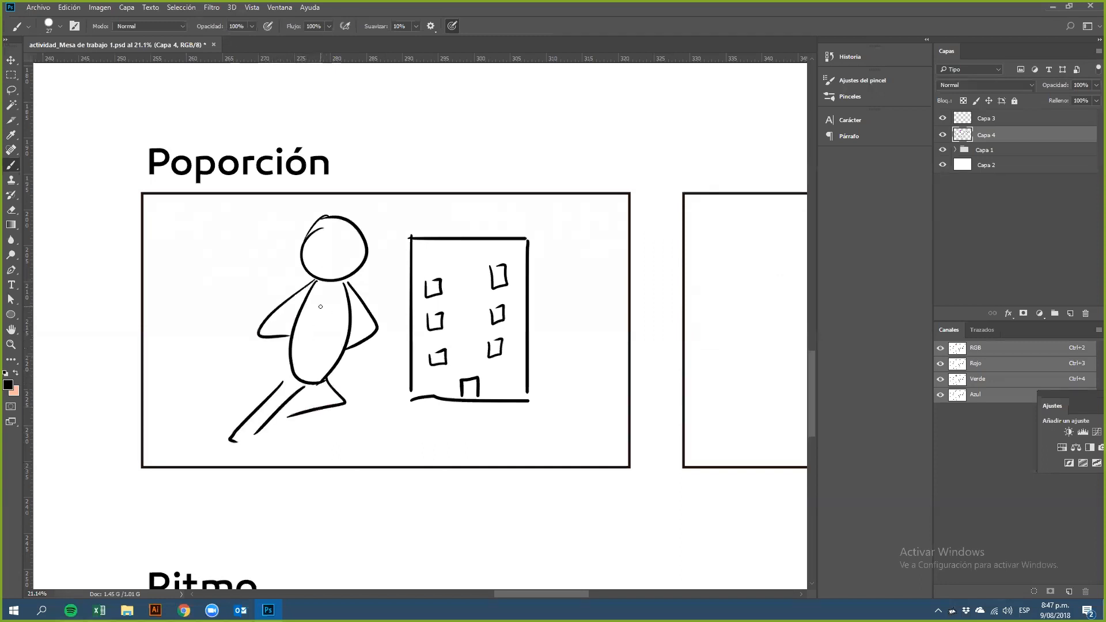
mouse_move(308, 393)
left_mouse_down()
mouse_move(344, 443)
mouse_move(369, 435)
left_mouse_up()
left_click_drag(347, 442, 369, 435)
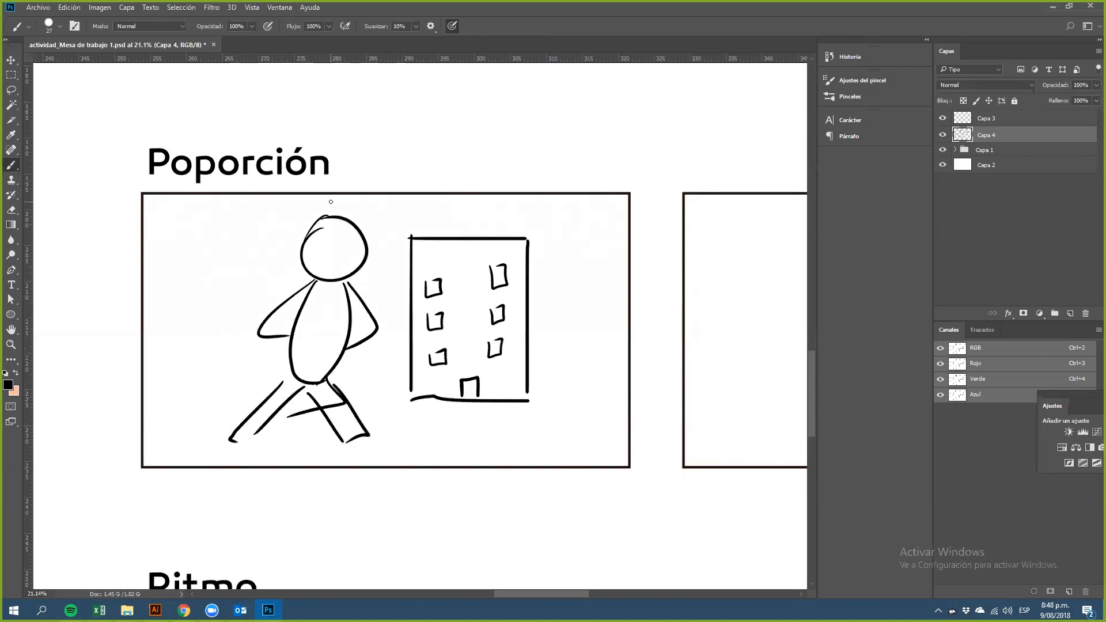
mouse_move(327, 244)
left_mouse_down()
mouse_move(340, 248)
mouse_move(338, 265)
left_mouse_up()
key("e")
mouse_move(345, 248)
left_mouse_down()
mouse_move(345, 433)
mouse_move(329, 383)
mouse_move(354, 361)
mouse_move(379, 231)
mouse_move(346, 270)
mouse_move(314, 254)
mouse_move(329, 313)
mouse_move(307, 267)
mouse_move(282, 390)
mouse_move(292, 435)
mouse_move(244, 416)
mouse_move(278, 350)
mouse_move(280, 311)
left_mouse_up()
key("b")
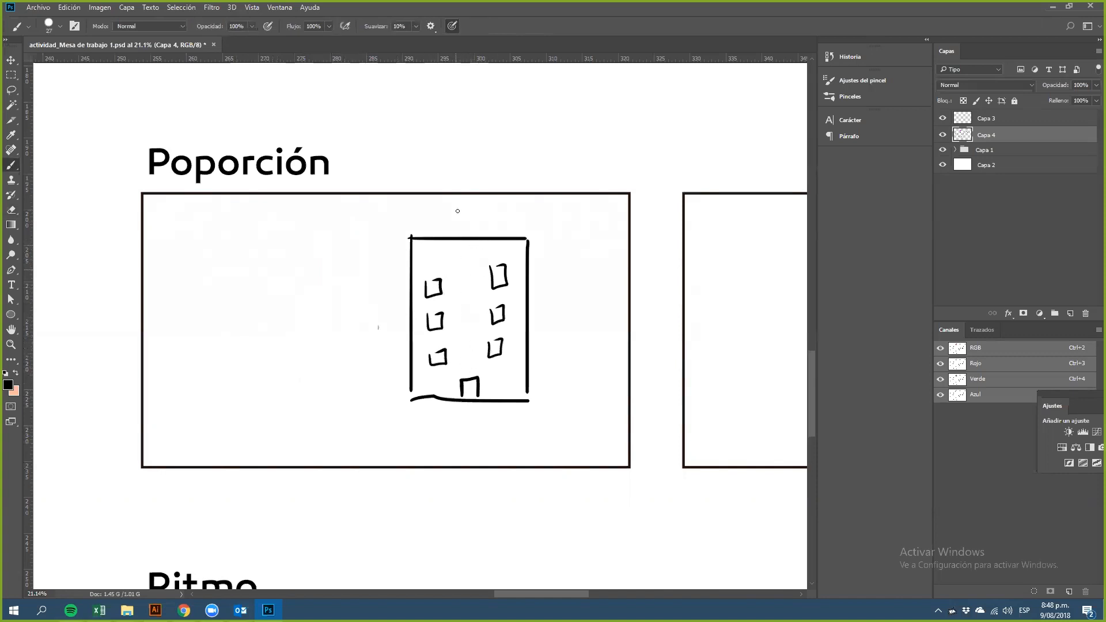
Step: Draw a ground line under the building with a tiny figure beside it and touch up the building's base
mouse_move(399, 385)
left_mouse_down()
mouse_move(402, 405)
mouse_move(386, 407)
mouse_move(560, 409)
left_mouse_up()
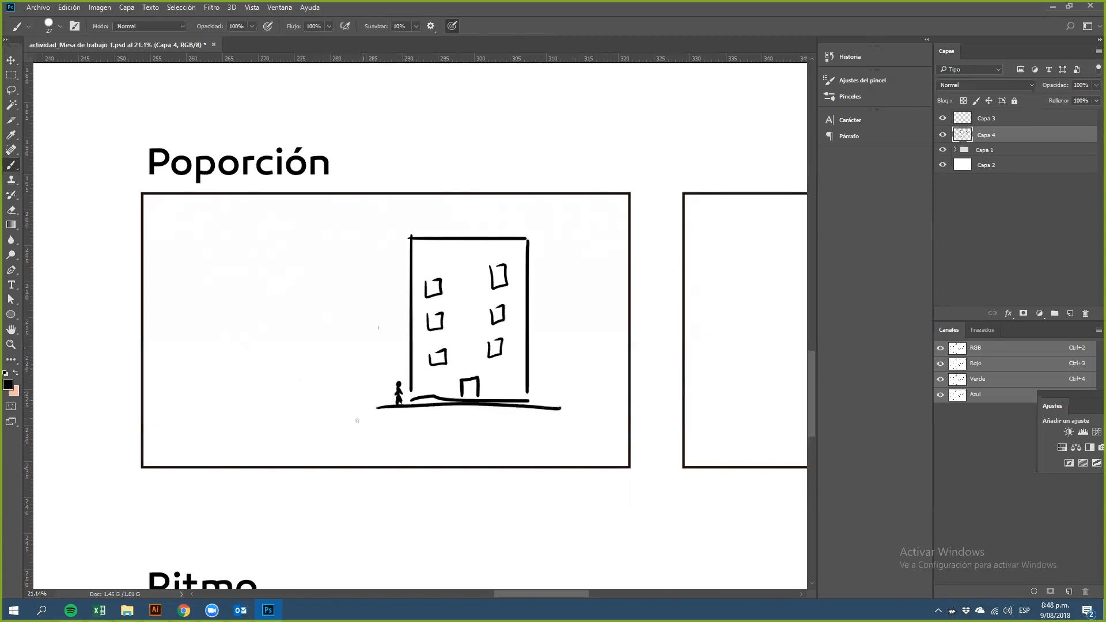
left_click_drag(414, 396, 415, 399)
left_click_drag(526, 392, 530, 404)
mouse_move(409, 385)
left_mouse_down()
mouse_move(444, 399)
mouse_move(522, 387)
mouse_move(458, 411)
mouse_move(398, 373)
mouse_move(400, 386)
mouse_move(445, 377)
mouse_move(410, 376)
mouse_move(411, 393)
mouse_move(461, 401)
left_mouse_up()
key("e")
key("b")
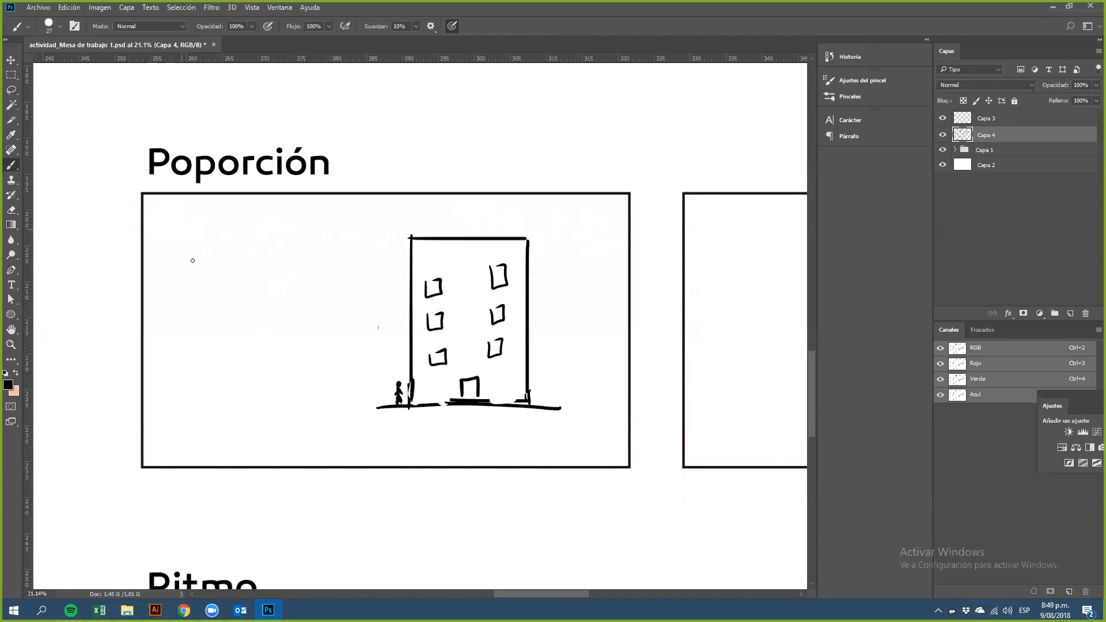
Step: Try sketching a tall figure at the frame's left edge and undo those strokes
mouse_move(185, 209)
left_mouse_down()
mouse_move(186, 262)
mouse_move(178, 214)
left_mouse_up()
left_click_drag(188, 266, 179, 387)
mouse_move(217, 277)
left_mouse_down()
mouse_move(229, 345)
mouse_move(174, 392)
mouse_move(155, 464)
left_mouse_up()
mouse_move(198, 403)
left_mouse_down()
mouse_move(185, 470)
mouse_move(224, 460)
left_mouse_up()
left_click_drag(225, 385, 241, 476)
left_click_drag(213, 281, 260, 328)
left_click_drag(181, 269, 173, 320)
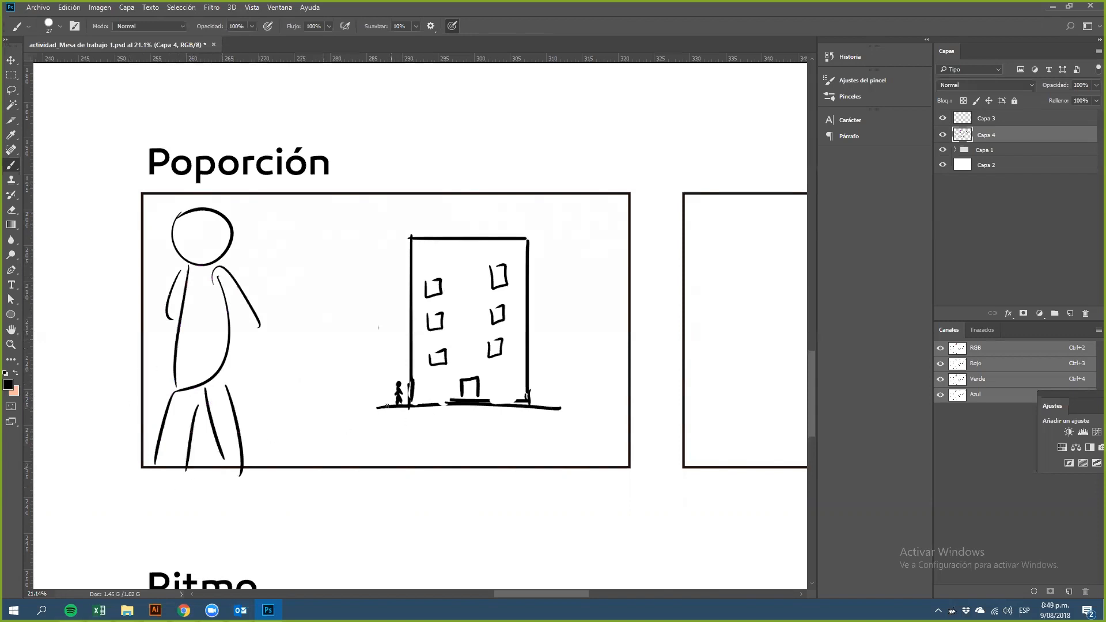
key("ctrl+alt+z")
key("ctrl+alt+z")
key("ctrl+alt+z")
key("ctrl+alt+z")
key("ctrl+alt+z")
key("ctrl+alt+z")
key("ctrl+alt+z")
key("ctrl+alt+z")
key("ctrl+alt+z")
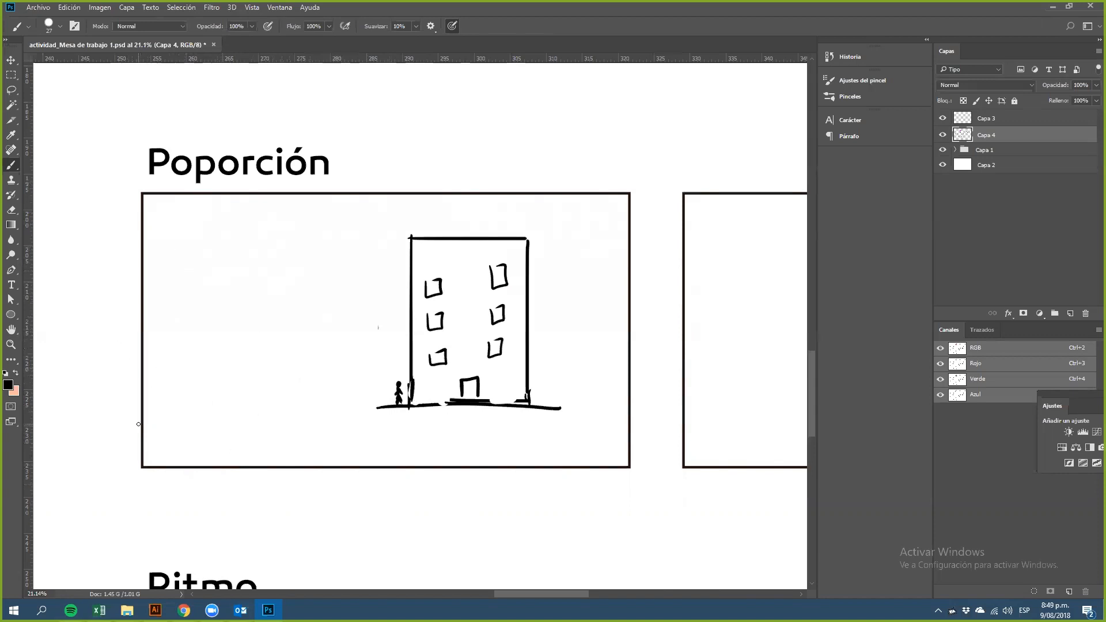
Step: Draw a large rounded figure with two eyes and a smile in the frame's lower-left corner
mouse_move(156, 463)
left_mouse_down()
mouse_move(167, 407)
mouse_move(192, 377)
mouse_move(257, 371)
mouse_move(295, 400)
mouse_move(314, 455)
left_mouse_up()
mouse_move(192, 378)
left_mouse_down()
mouse_move(189, 303)
mouse_move(282, 363)
left_mouse_up()
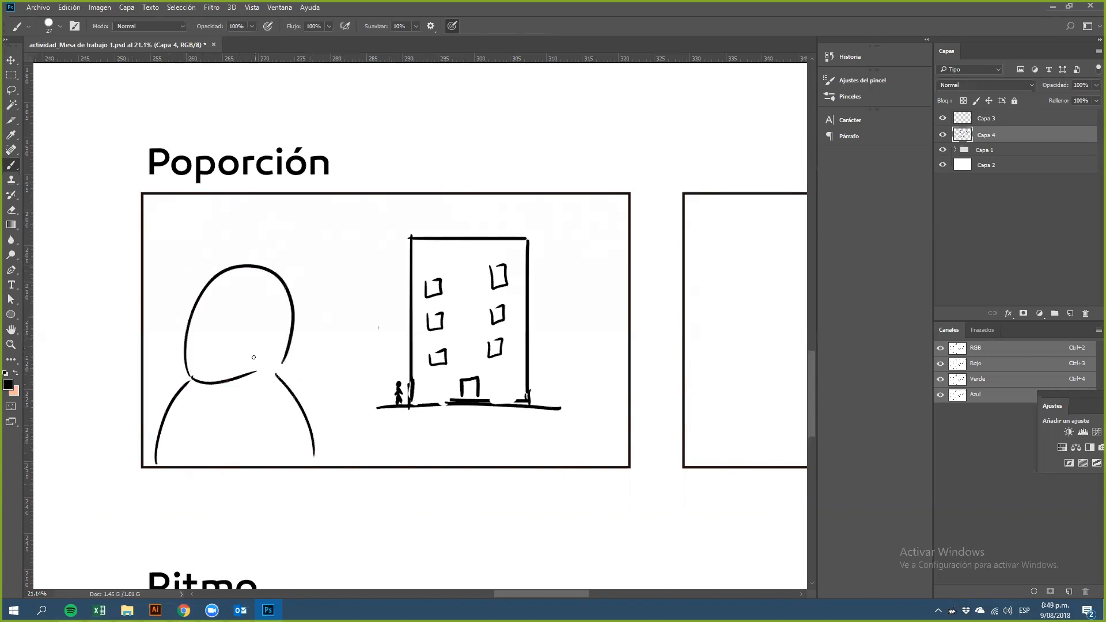
mouse_move(189, 299)
left_mouse_down()
mouse_move(193, 377)
mouse_move(281, 331)
left_mouse_up()
mouse_move(281, 381)
left_mouse_down()
mouse_move(314, 459)
mouse_move(344, 466)
left_mouse_up()
left_click_drag(174, 408, 139, 435)
mouse_move(219, 315)
left_mouse_down()
mouse_move(247, 317)
mouse_move(239, 359)
left_mouse_up()
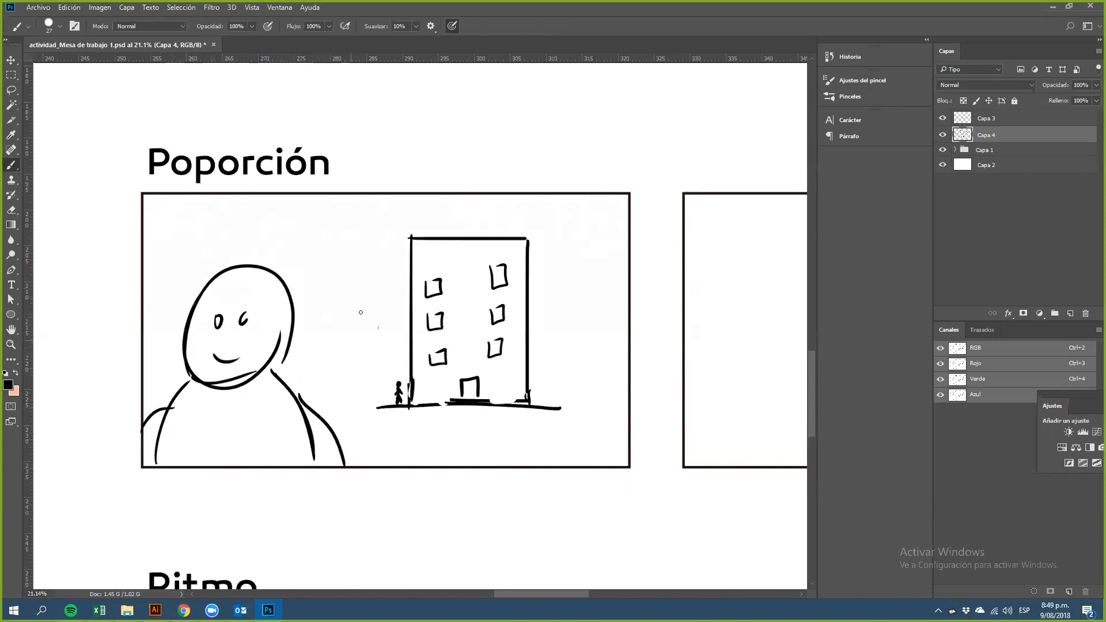
Step: Extend the ground line across the frame and draw a winding path running down from the building's door
left_click_drag(302, 400, 406, 407)
left_click_drag(560, 408, 633, 405)
left_click_drag(145, 407, 159, 407)
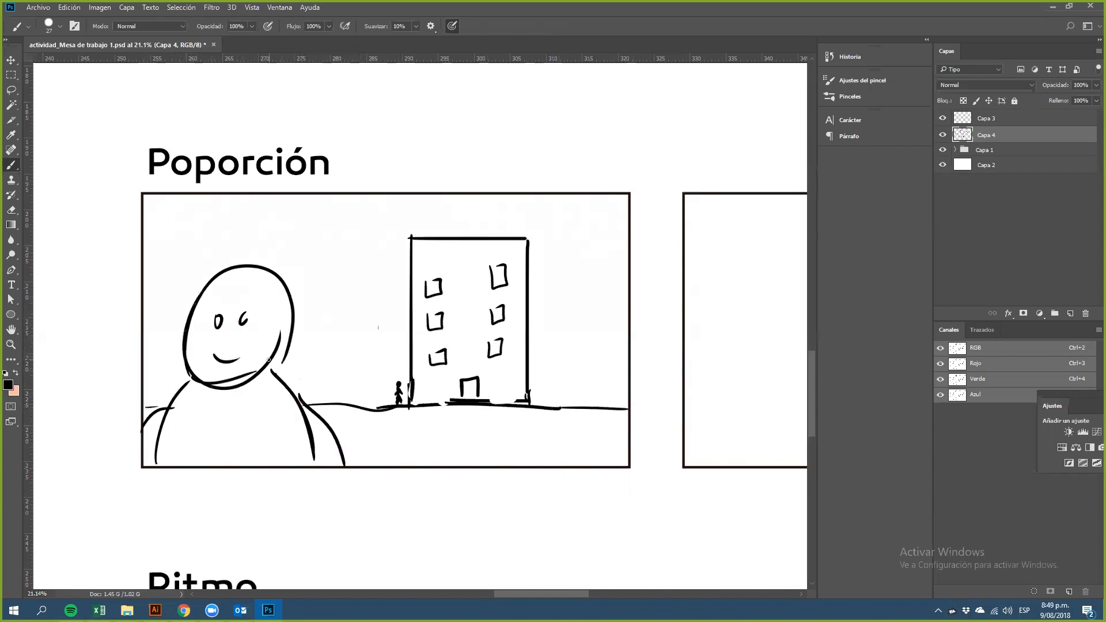
mouse_move(451, 404)
left_mouse_down()
mouse_move(468, 415)
mouse_move(462, 427)
mouse_move(340, 448)
mouse_move(473, 413)
mouse_move(453, 439)
mouse_move(464, 468)
left_mouse_up()
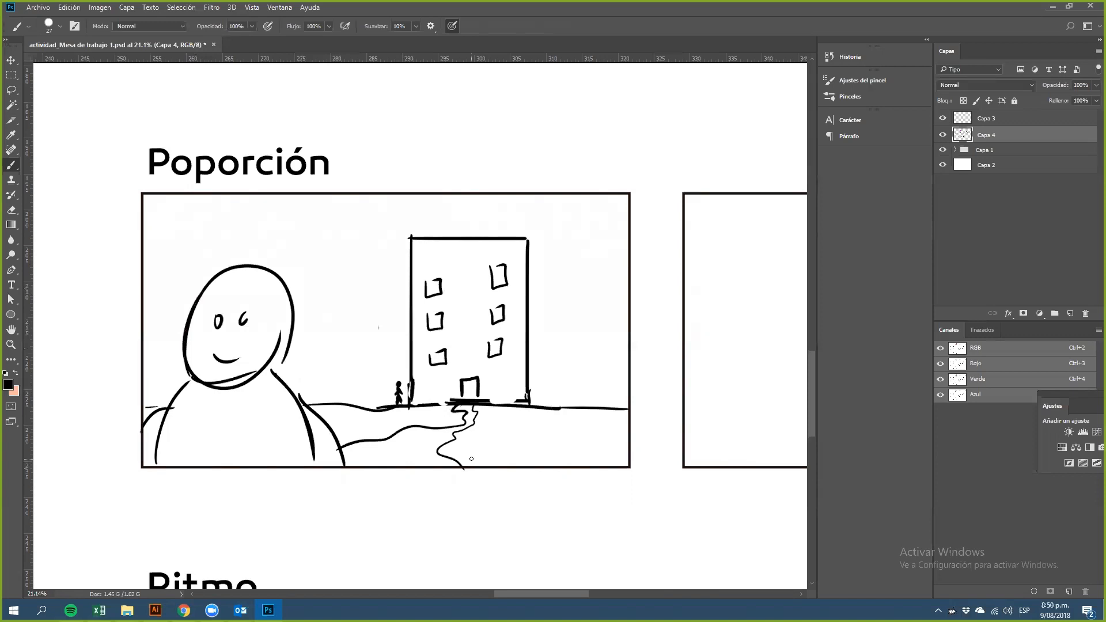
Step: Draw a tall pine tree with a tiny figure at its base in the second Poporción frame
left_click_drag(659, 428, 240, 417)
mouse_move(521, 362)
left_mouse_down()
mouse_move(437, 361)
mouse_move(396, 347)
left_mouse_up()
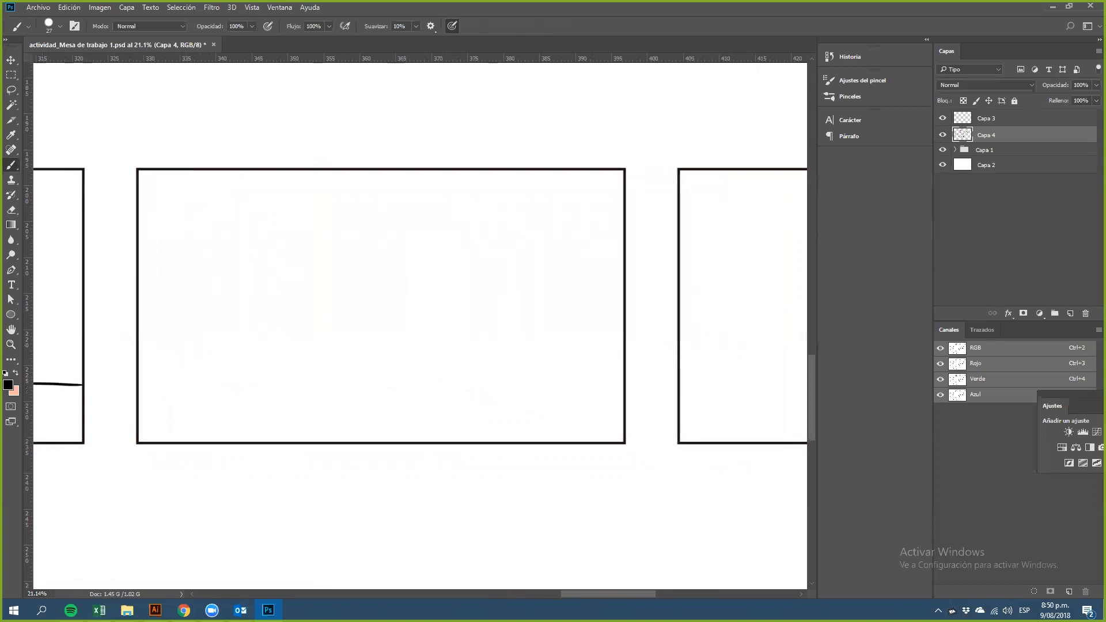
mouse_move(339, 192)
left_mouse_down()
mouse_move(295, 264)
mouse_move(361, 264)
mouse_move(300, 298)
mouse_move(367, 297)
left_mouse_up()
mouse_move(333, 236)
left_mouse_down()
mouse_move(302, 332)
mouse_move(364, 328)
left_mouse_up()
mouse_move(332, 266)
left_mouse_down()
mouse_move(309, 362)
mouse_move(363, 345)
mouse_move(332, 406)
left_mouse_up()
left_click_drag(332, 301, 349, 407)
left_click(371, 381)
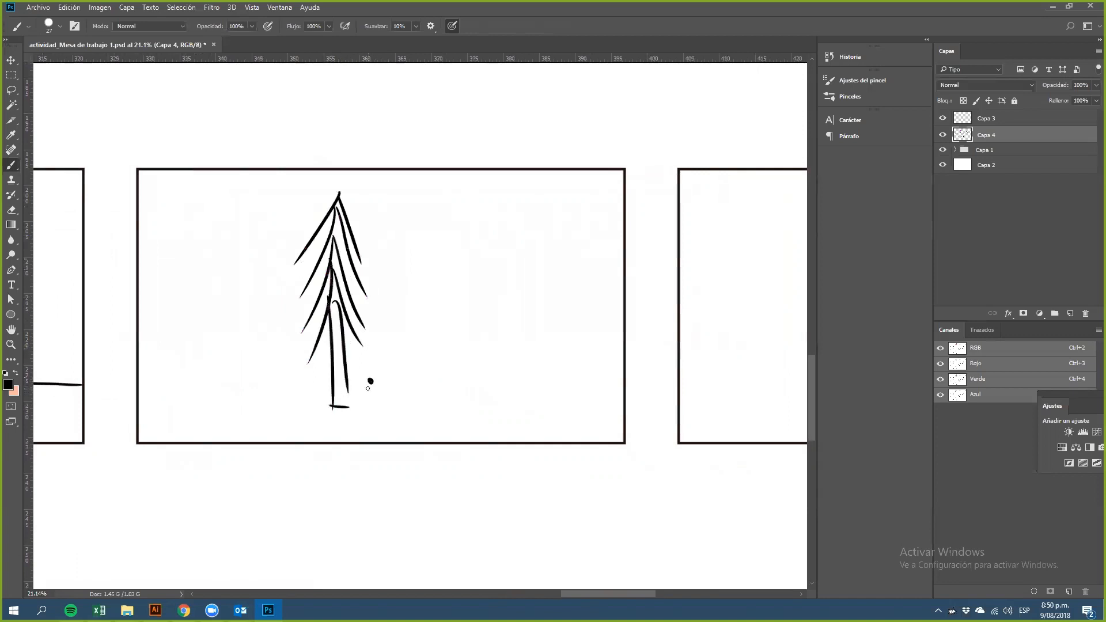
mouse_move(369, 384)
left_mouse_down()
mouse_move(372, 396)
mouse_move(351, 394)
mouse_move(405, 406)
left_mouse_up()
left_click_drag(369, 389, 374, 391)
Step: Draw a square with a tapering perspective shape extending from its right side in the third Poporción frame
left_click_drag(703, 344, 378, 343)
left_click_drag(570, 343, 479, 333)
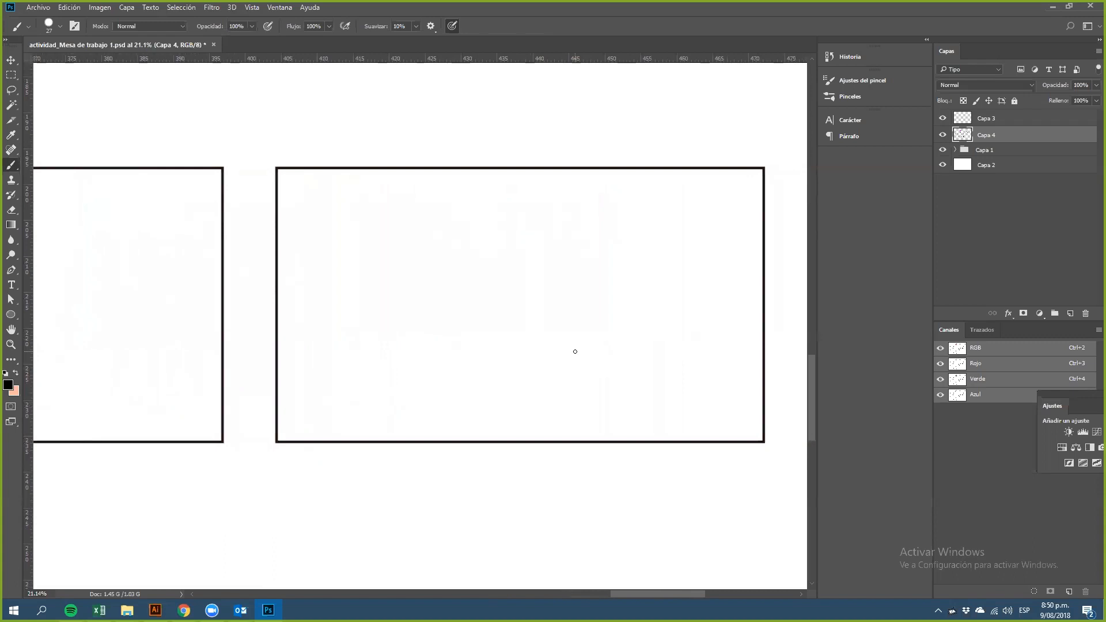
left_click_drag(327, 212, 327, 379)
mouse_move(328, 215)
left_mouse_down()
mouse_move(493, 215)
mouse_move(484, 392)
left_mouse_up()
mouse_move(326, 371)
left_mouse_down()
mouse_move(326, 389)
mouse_move(525, 394)
left_mouse_up()
mouse_move(490, 214)
left_mouse_down()
mouse_move(647, 309)
mouse_move(666, 215)
left_mouse_up()
key("ctrl+z")
left_click_drag(497, 216, 626, 345)
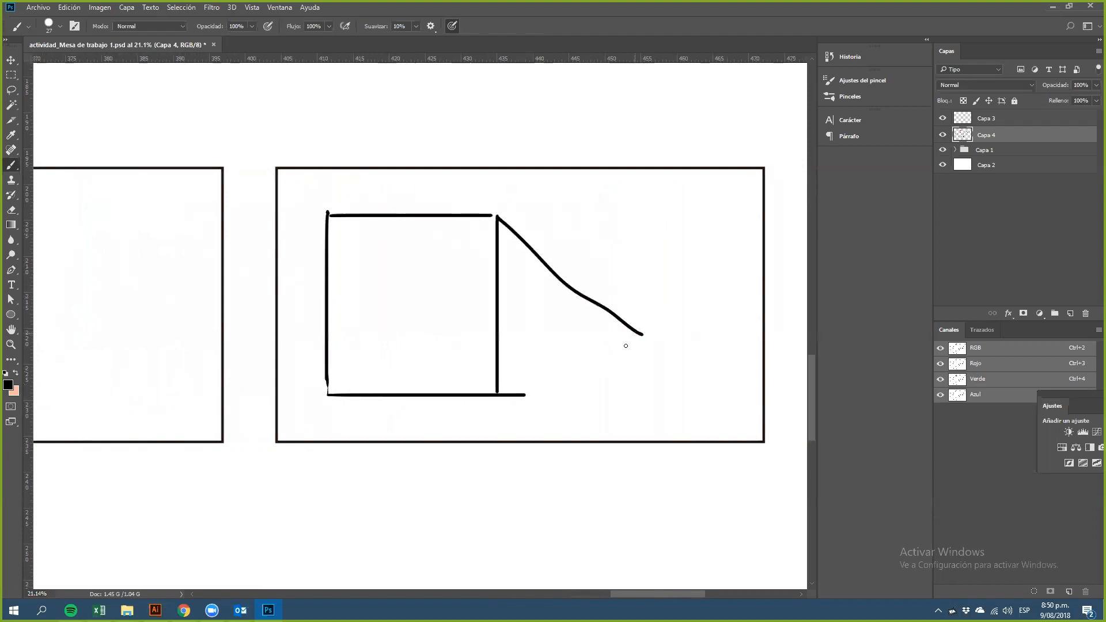
mouse_move(499, 396)
left_mouse_down()
mouse_move(637, 363)
mouse_move(617, 365)
left_mouse_up()
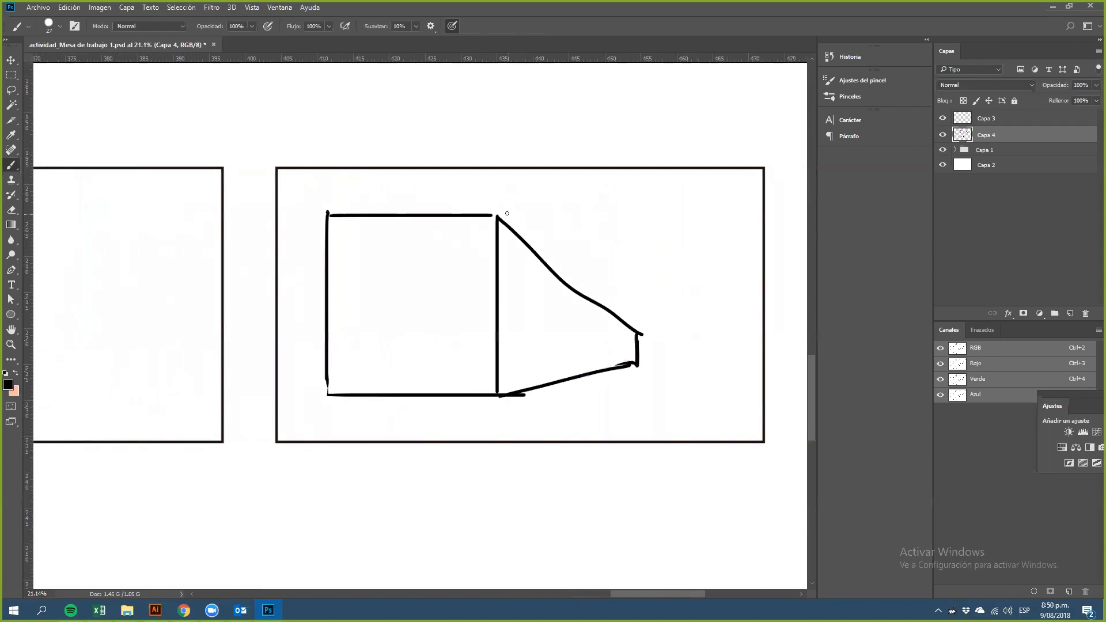
Step: Add a straight diagonal line from the square's top corner to the narrow end of the tapering shape
left_click_drag(536, 246, 609, 310)
left_click(501, 217, "shift")
left_click(633, 332, "shift")
left_click(494, 215, "shift")
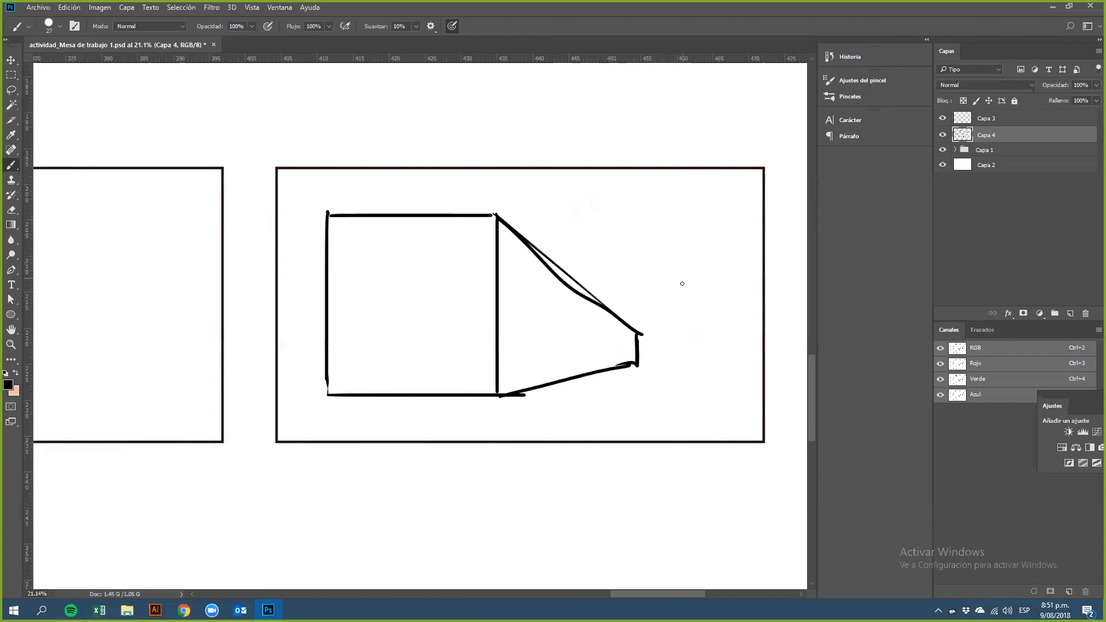
Step: Draw a tall narrow rectangle near the frame's right edge and close the tapering shape's narrow end
left_click_drag(666, 243, 685, 389)
key("ctrl+z")
mouse_move(683, 226)
left_mouse_down()
mouse_move(683, 356)
mouse_move(741, 224)
mouse_move(741, 369)
left_mouse_up()
mouse_move(685, 346)
left_mouse_down()
mouse_move(683, 369)
mouse_move(742, 370)
left_mouse_up()
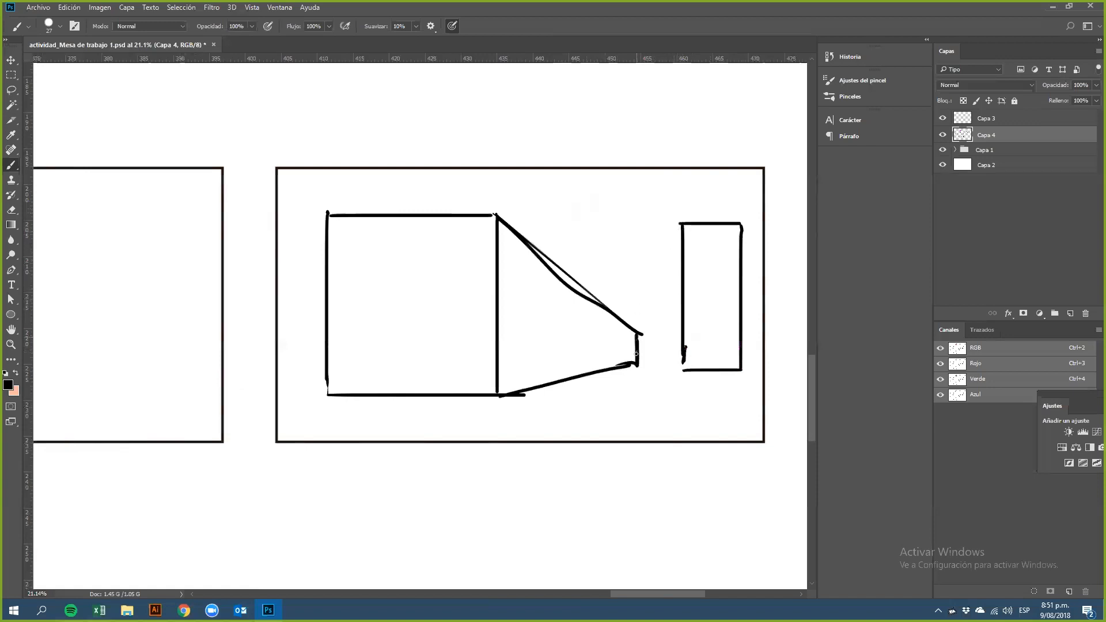
left_click_drag(639, 334, 639, 363)
Step: Add a side face to the tall rectangle and a small object at its base
left_click_drag(681, 225, 628, 294)
left_click_drag(680, 225, 634, 284)
key("ctrl+z")
mouse_move(681, 224)
left_mouse_down()
mouse_move(657, 257)
mouse_move(661, 365)
mouse_move(689, 377)
left_mouse_up()
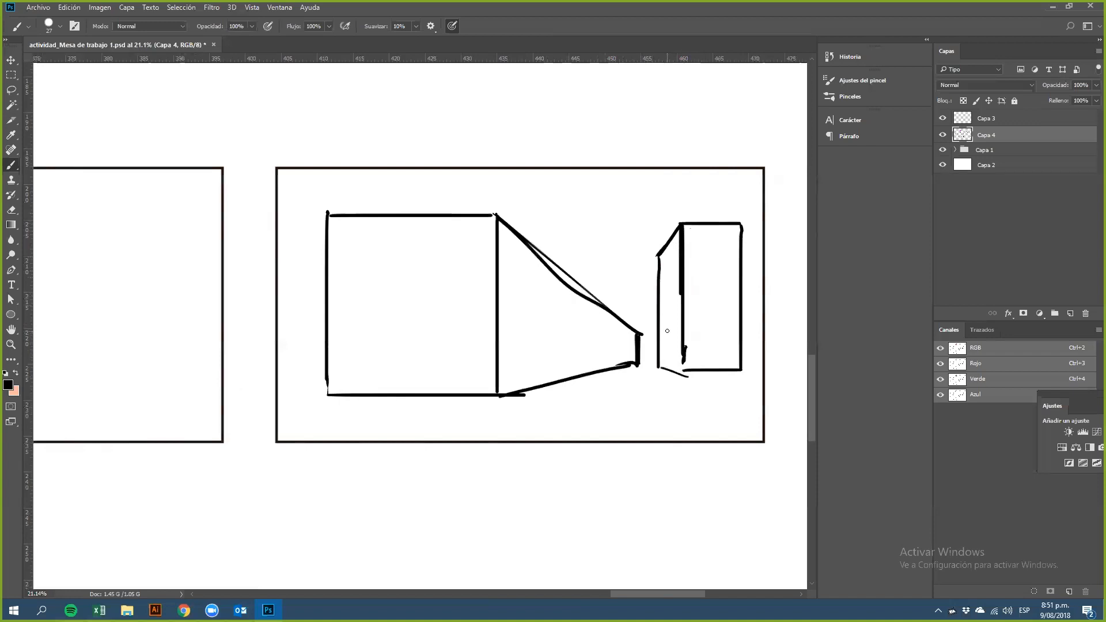
left_click_drag(670, 336, 762, 348)
key("ctrl+z")
left_click_drag(632, 378, 652, 382)
Step: Draw a diagonal row of circles that grow then shrink across the first Ritmo frame, marking lines in the largest
scroll(556, 425, "down", 5)
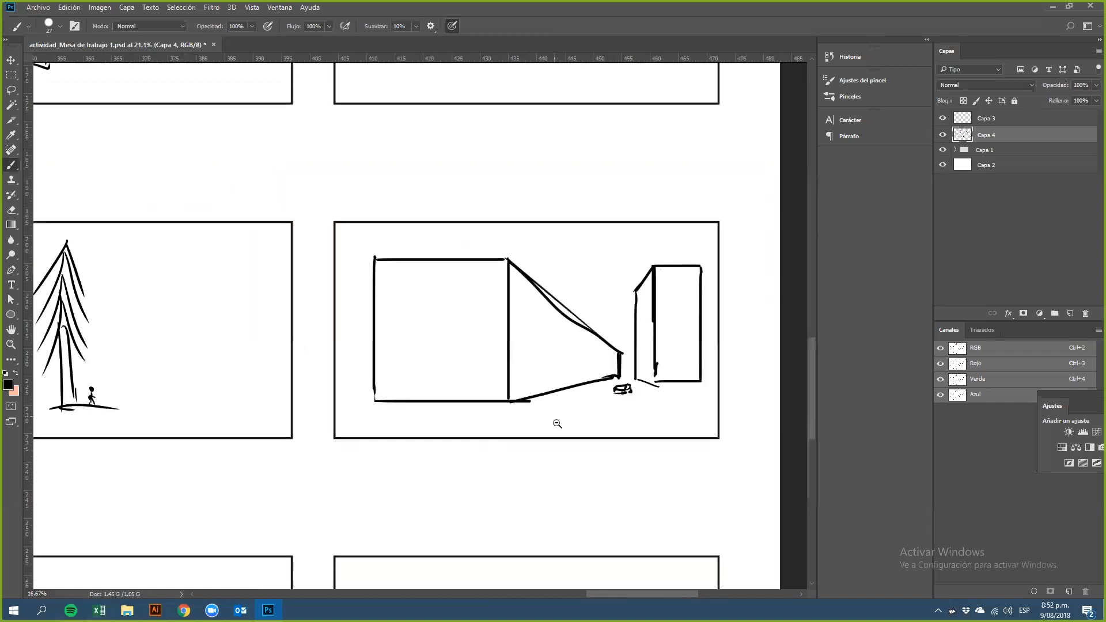
left_click_drag(544, 415, 612, 378)
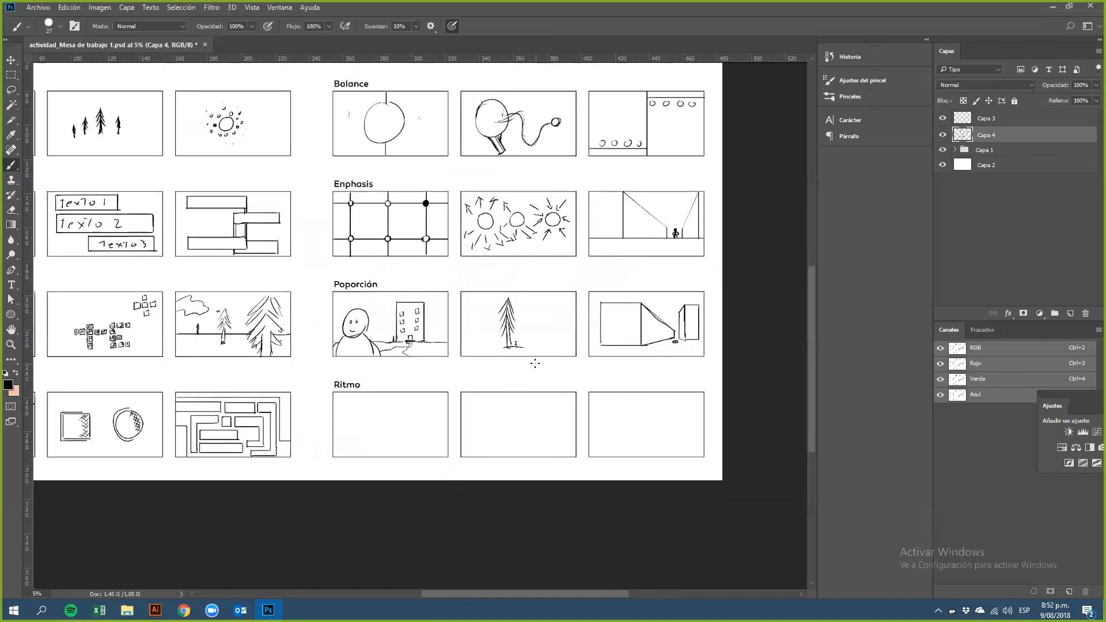
scroll(457, 439, "up", 4)
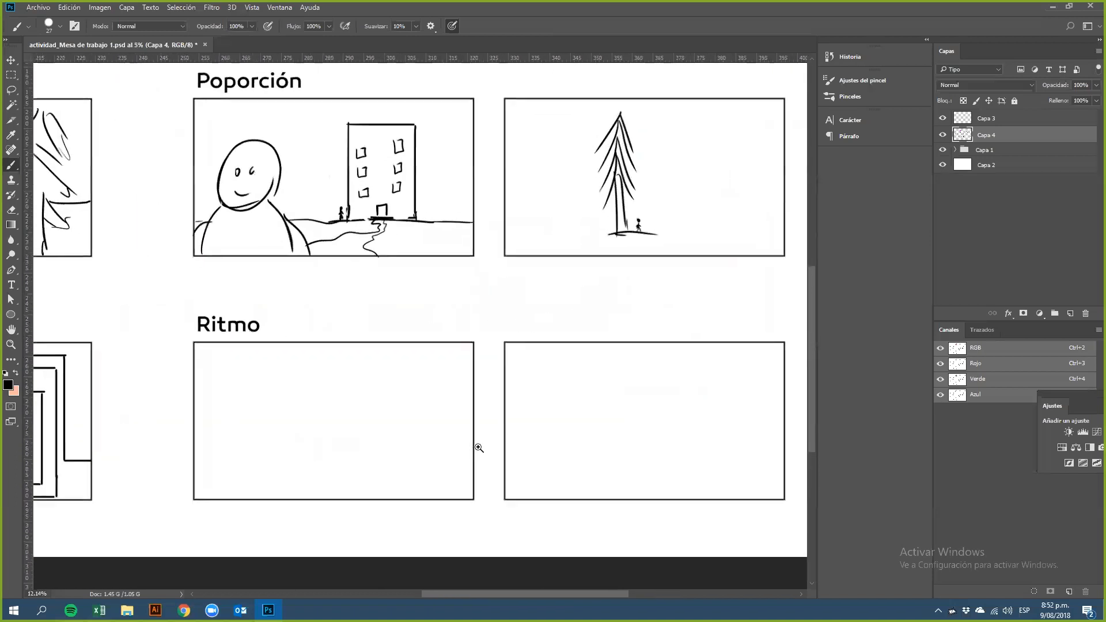
left_click_drag(485, 453, 494, 455)
left_click_drag(410, 476, 427, 451)
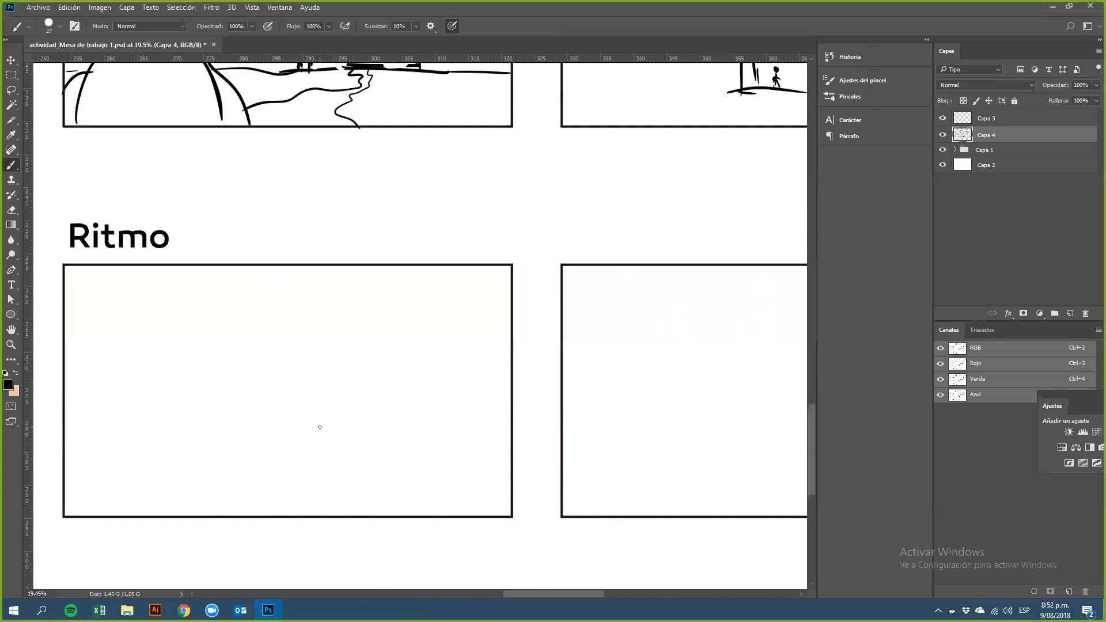
left_click_drag(82, 497, 87, 489)
mouse_move(249, 340)
left_mouse_down()
mouse_move(230, 381)
mouse_move(281, 390)
mouse_move(274, 337)
mouse_move(247, 341)
left_mouse_up()
left_click_drag(481, 293, 474, 298)
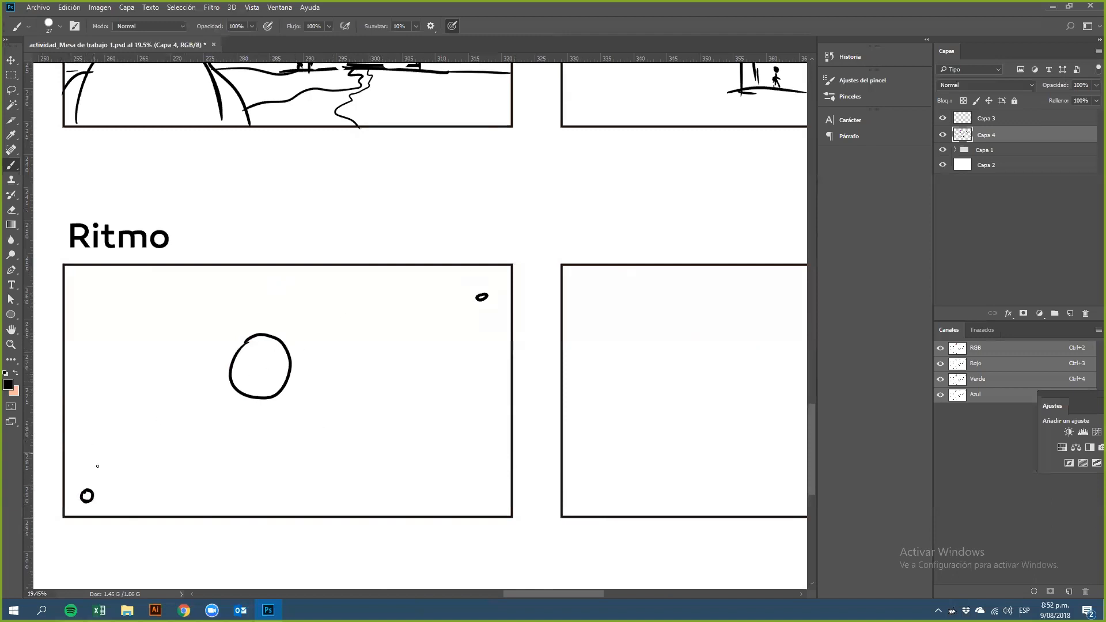
mouse_move(99, 469)
left_mouse_down()
mouse_move(121, 479)
mouse_move(100, 467)
left_mouse_up()
mouse_move(135, 422)
left_mouse_down()
mouse_move(137, 452)
mouse_move(168, 446)
mouse_move(159, 413)
mouse_move(132, 423)
left_mouse_up()
mouse_move(194, 383)
left_mouse_down()
mouse_move(188, 423)
mouse_move(226, 405)
mouse_move(185, 380)
left_mouse_up()
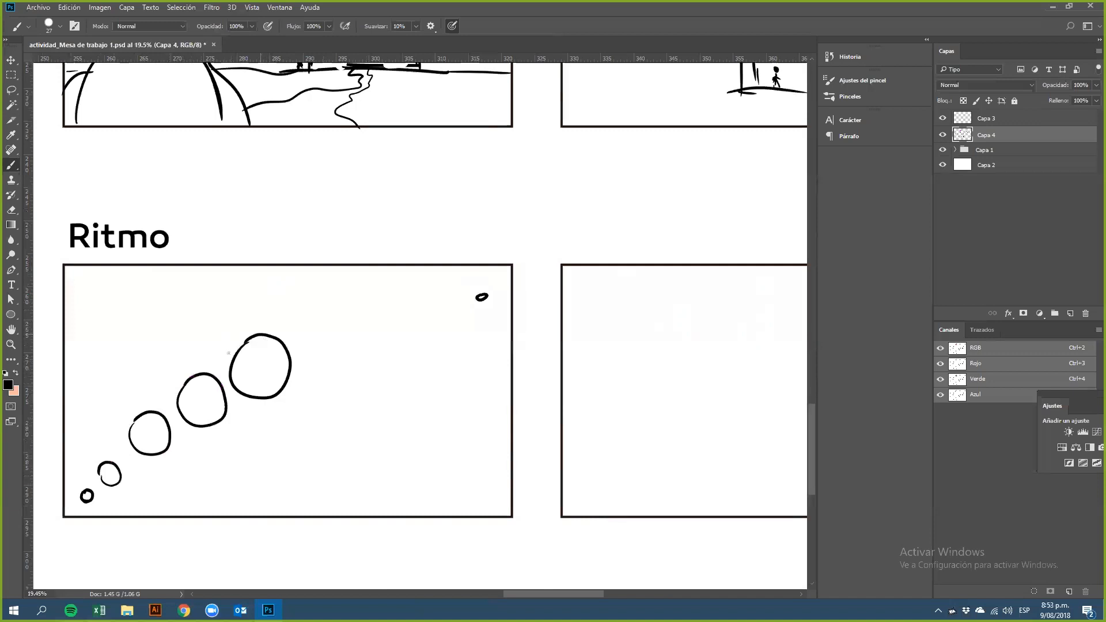
mouse_move(314, 315)
left_mouse_down()
mouse_move(332, 360)
mouse_move(350, 330)
mouse_move(308, 316)
left_mouse_up()
mouse_move(383, 305)
left_mouse_down()
mouse_move(398, 327)
mouse_move(383, 303)
mouse_move(448, 300)
left_mouse_up()
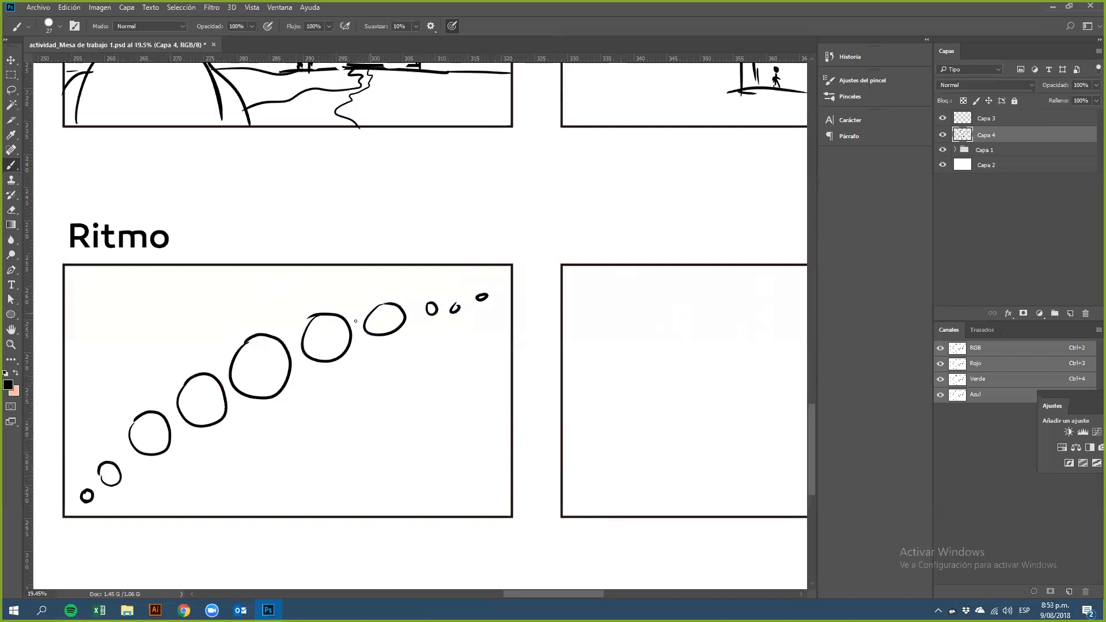
mouse_move(249, 341)
left_mouse_down()
mouse_move(259, 384)
mouse_move(278, 376)
mouse_move(268, 369)
left_mouse_up()
left_click_drag(478, 297, 490, 300)
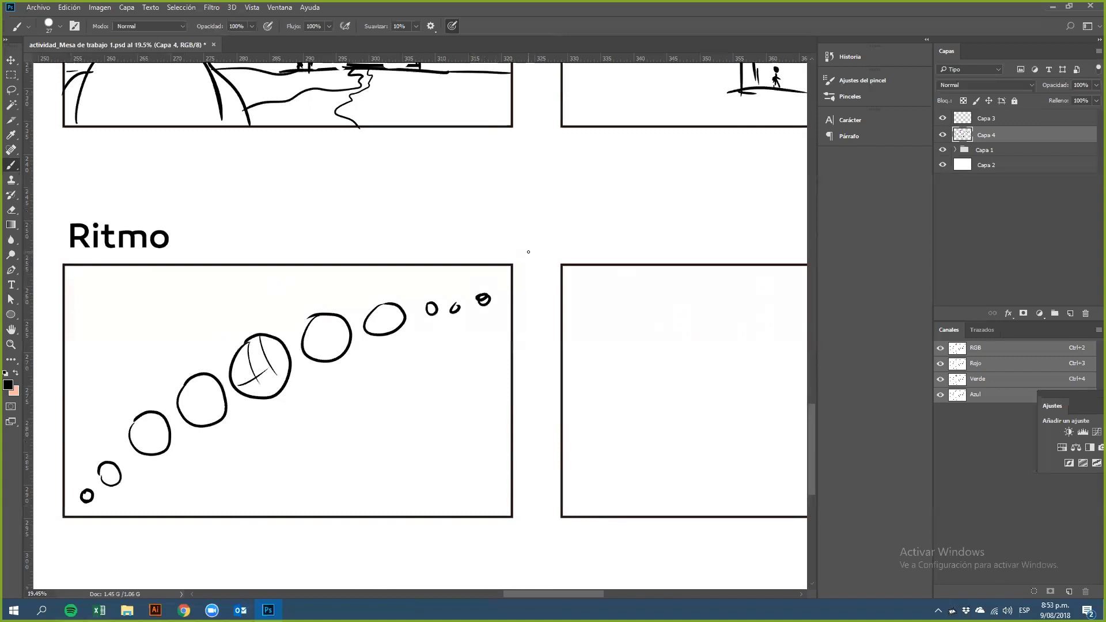
Step: Sketch flowing curved lines sweeping diagonally across the second Ritmo frame
left_click_drag(526, 250, 217, 426)
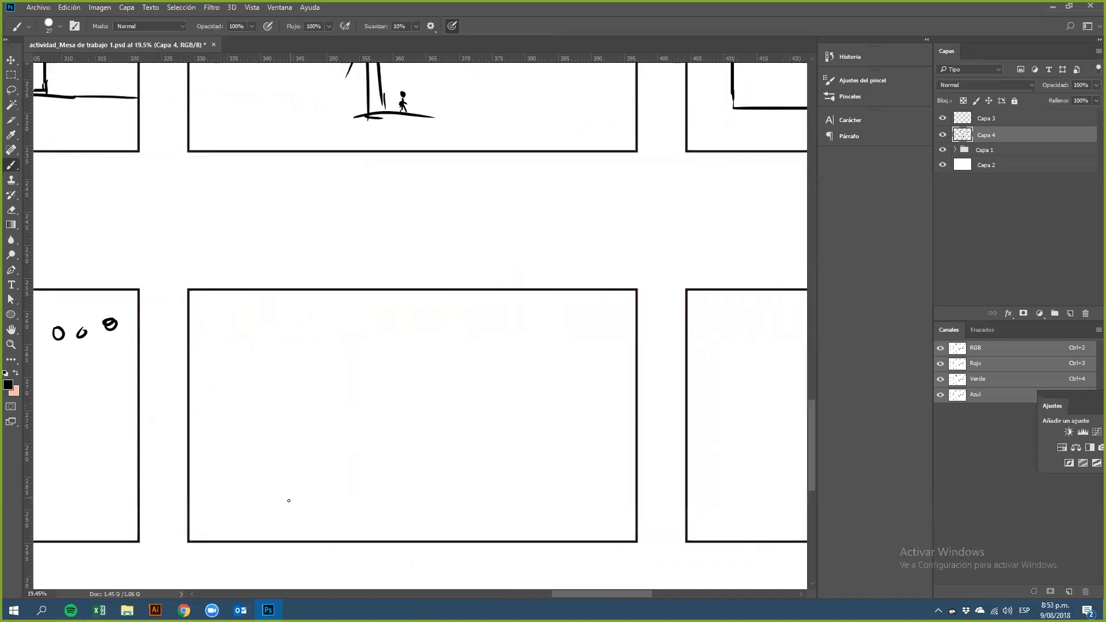
left_click_drag(246, 537, 324, 438)
key("ctrl+z")
mouse_move(228, 544)
left_mouse_down()
mouse_move(242, 507)
mouse_move(340, 458)
mouse_move(369, 391)
left_mouse_up()
mouse_move(287, 533)
left_mouse_down()
mouse_move(343, 483)
mouse_move(398, 383)
mouse_move(533, 360)
left_mouse_up()
mouse_move(395, 345)
left_mouse_down()
mouse_move(501, 320)
mouse_move(517, 327)
mouse_move(579, 291)
left_mouse_up()
left_click_drag(564, 349, 599, 306)
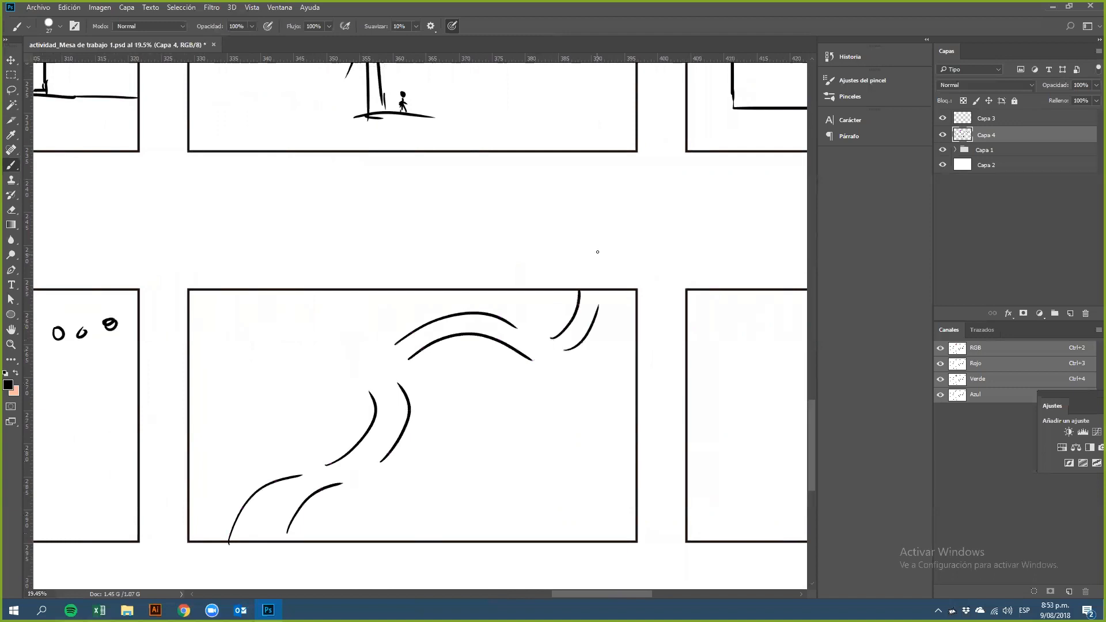
Step: Add more curved strokes and scatter small loops along both sides of the curving band
left_click_drag(426, 367, 423, 404)
left_click_drag(379, 346, 365, 385)
mouse_move(222, 521)
left_mouse_down()
mouse_move(248, 482)
mouse_move(340, 448)
left_mouse_up()
mouse_move(364, 418)
left_mouse_down()
mouse_move(359, 425)
mouse_move(358, 400)
left_mouse_up()
mouse_move(359, 356)
left_mouse_down()
mouse_move(410, 310)
mouse_move(452, 313)
left_mouse_up()
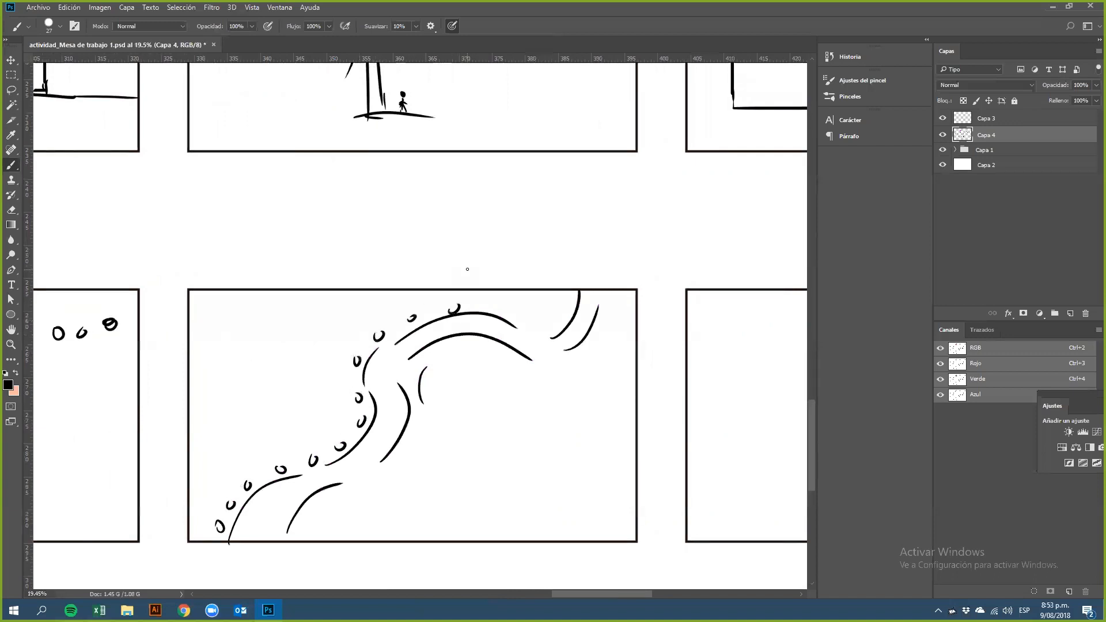
mouse_move(494, 304)
left_mouse_down()
mouse_move(551, 324)
mouse_move(563, 314)
left_mouse_up()
mouse_move(298, 529)
left_mouse_down()
mouse_move(411, 454)
mouse_move(442, 357)
mouse_move(461, 345)
mouse_move(527, 378)
mouse_move(562, 375)
mouse_move(616, 328)
mouse_move(621, 303)
left_mouse_up()
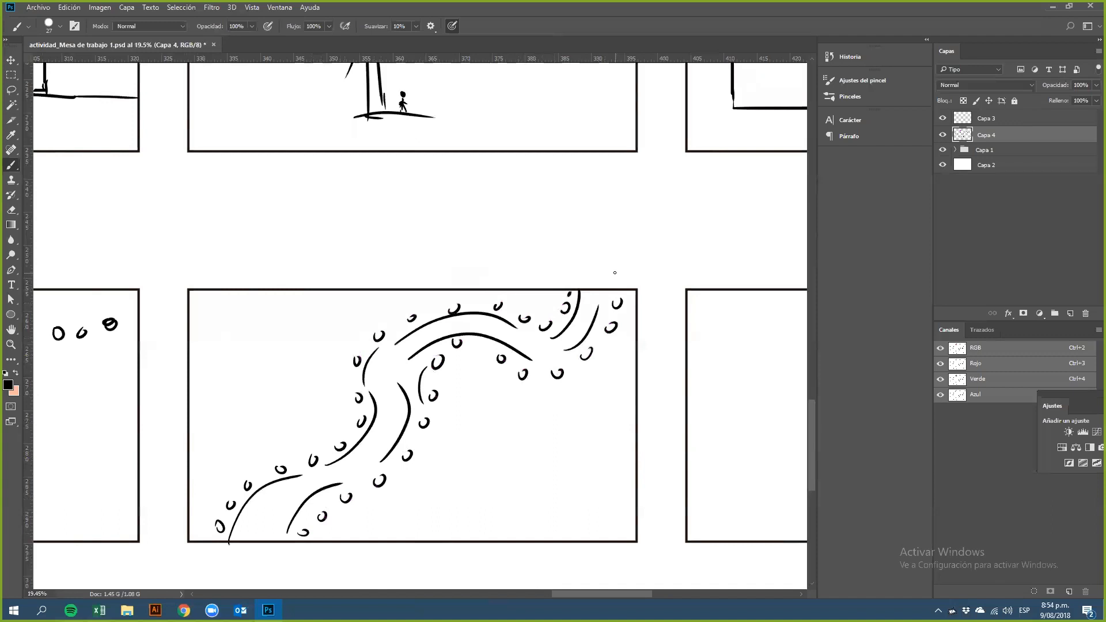
Step: Draw a diagonal line of small loops across the third Ritmo frame, filling one of them
left_click_drag(627, 403, 305, 369)
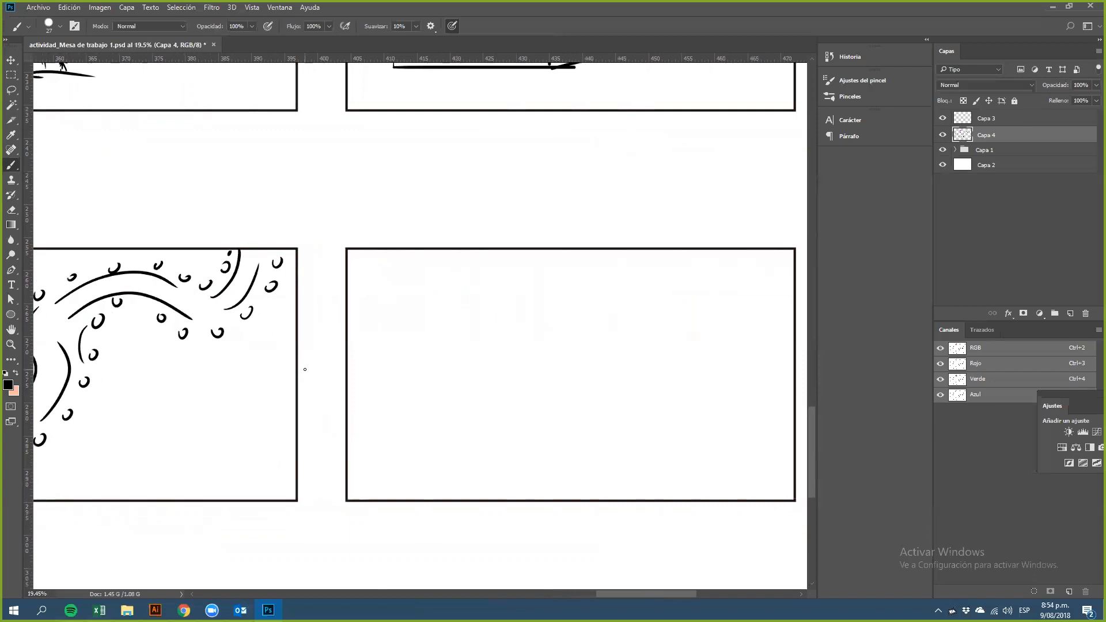
left_click_drag(395, 459, 420, 448)
mouse_move(466, 418)
left_mouse_down()
mouse_move(455, 430)
mouse_move(489, 405)
left_mouse_up()
mouse_move(540, 369)
left_mouse_down()
mouse_move(526, 381)
mouse_move(540, 369)
left_mouse_up()
mouse_move(563, 350)
left_mouse_down()
mouse_move(599, 328)
mouse_move(615, 332)
mouse_move(653, 306)
left_mouse_up()
left_click_drag(677, 290, 690, 283)
mouse_move(711, 270)
left_mouse_down()
mouse_move(709, 279)
mouse_move(729, 263)
left_mouse_up()
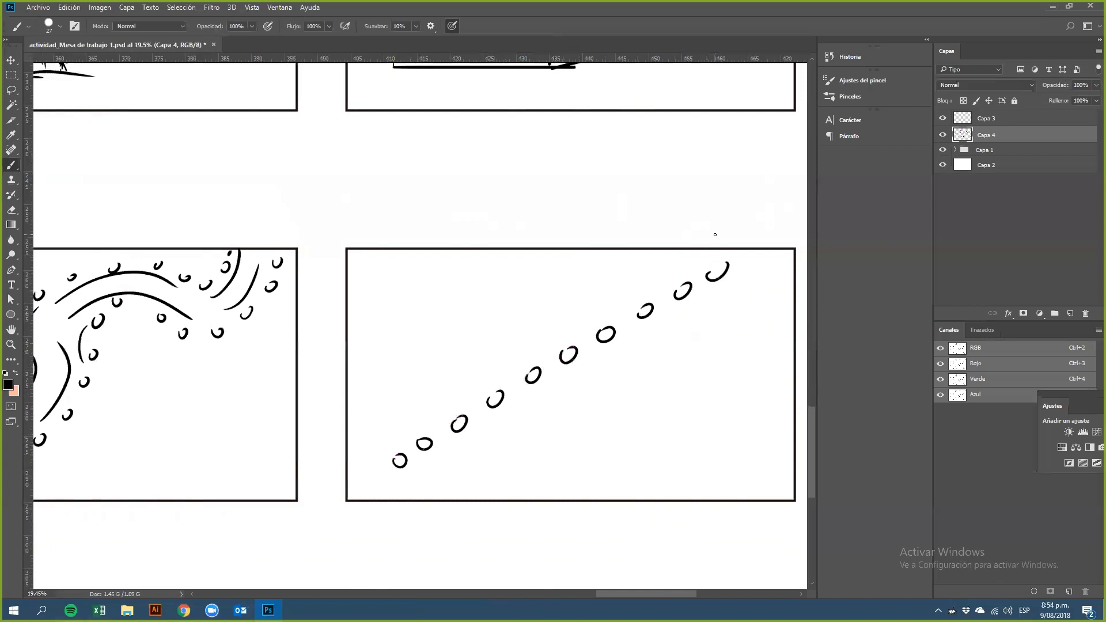
mouse_move(572, 355)
left_mouse_down()
mouse_move(617, 359)
mouse_move(623, 294)
left_mouse_up()
left_click_drag(651, 332, 701, 394)
Step: Zoom out to review the whole worksheet of design-principle frames
left_click_drag(546, 263, 633, 350)
left_click(633, 349, "alt")
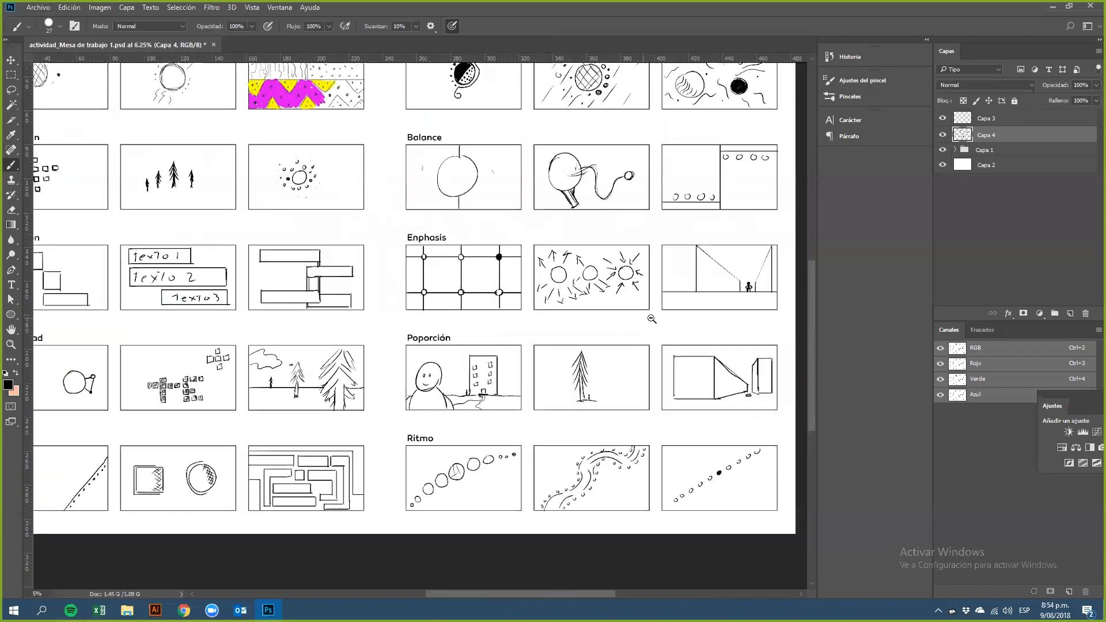
left_click(652, 318, "alt")
key("Return")
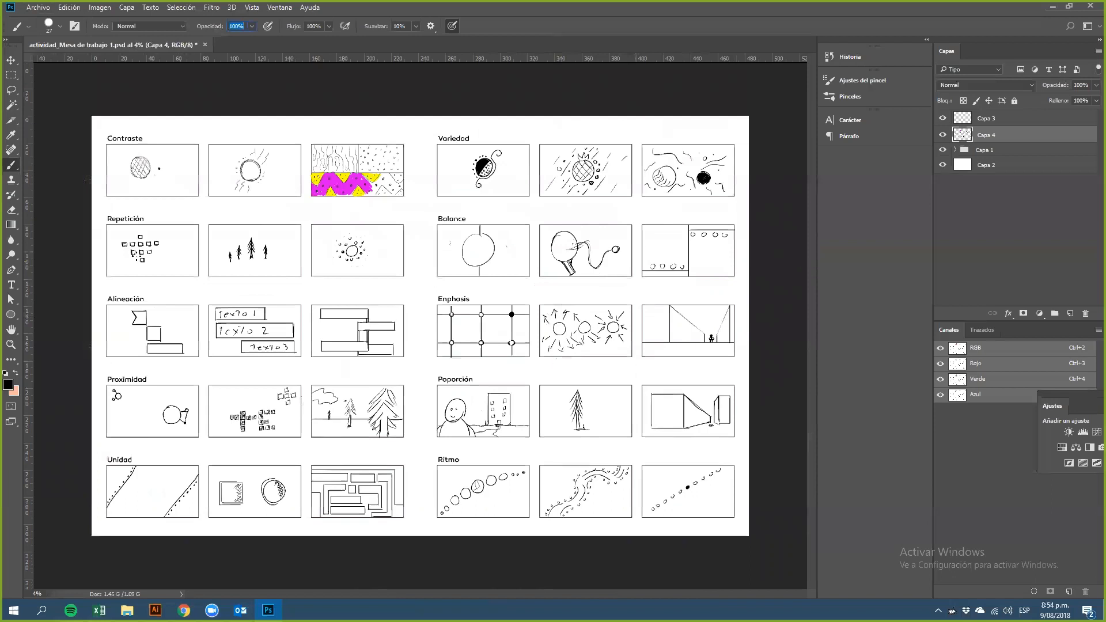
left_click(184, 611)
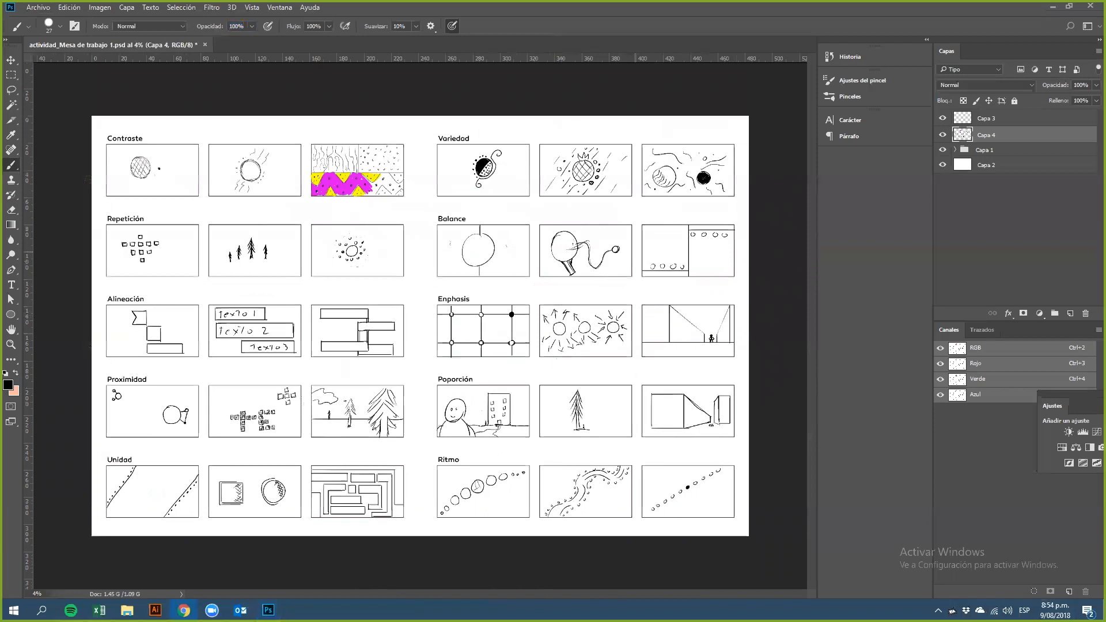
left_click(268, 611)
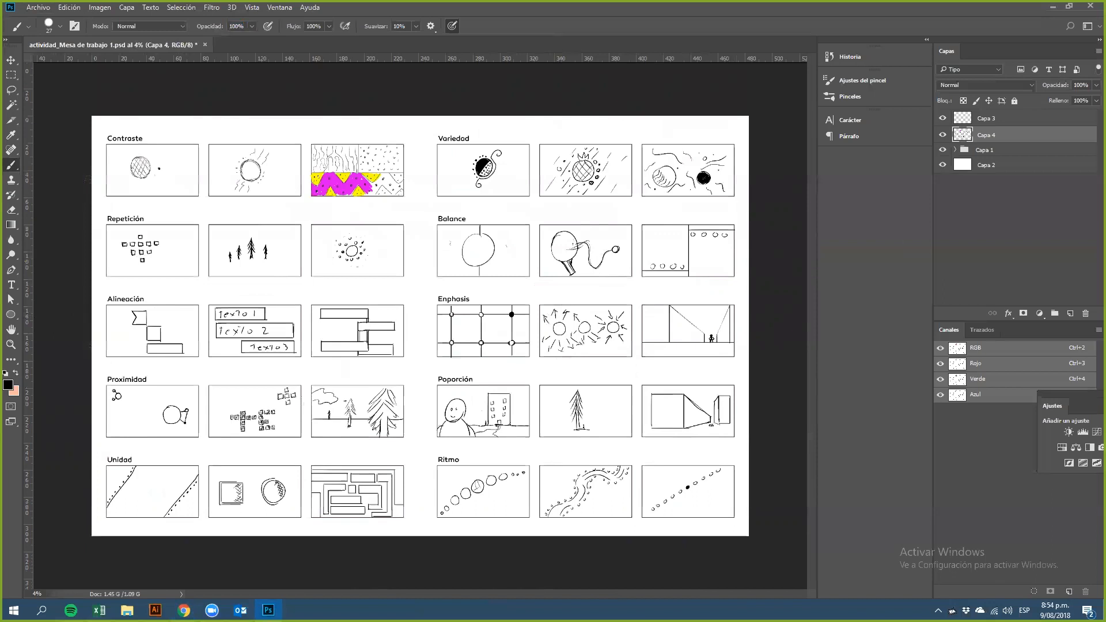